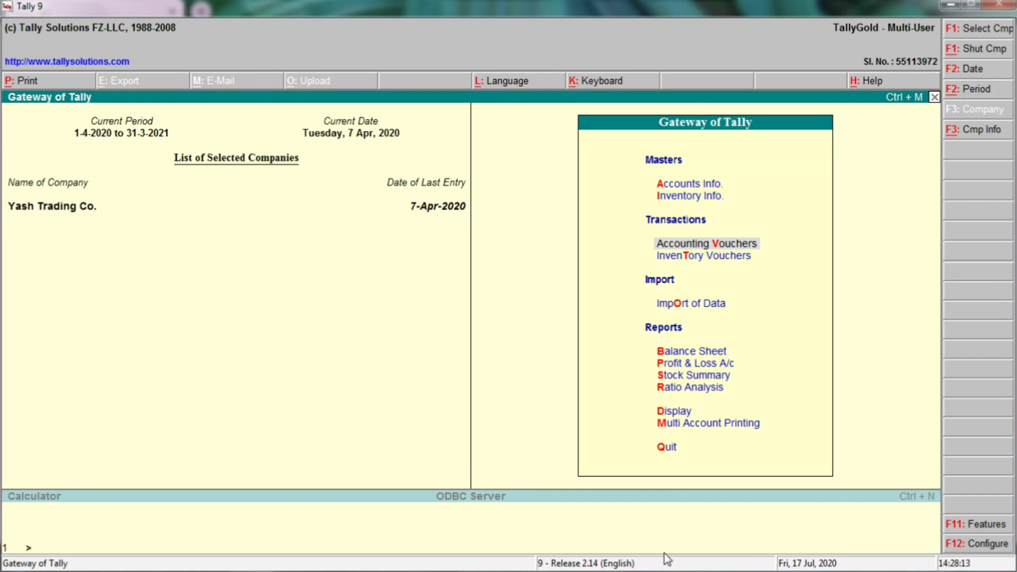
- Switch to the Excel workbook and read the accounting part title and the fixed assets heading
key("alt+Tab")
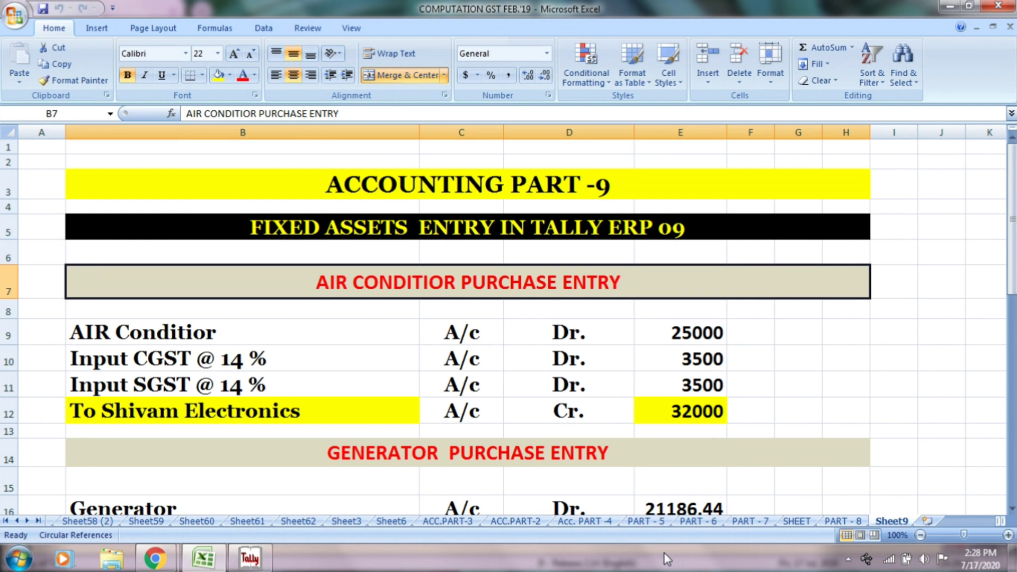
left_click(602, 185)
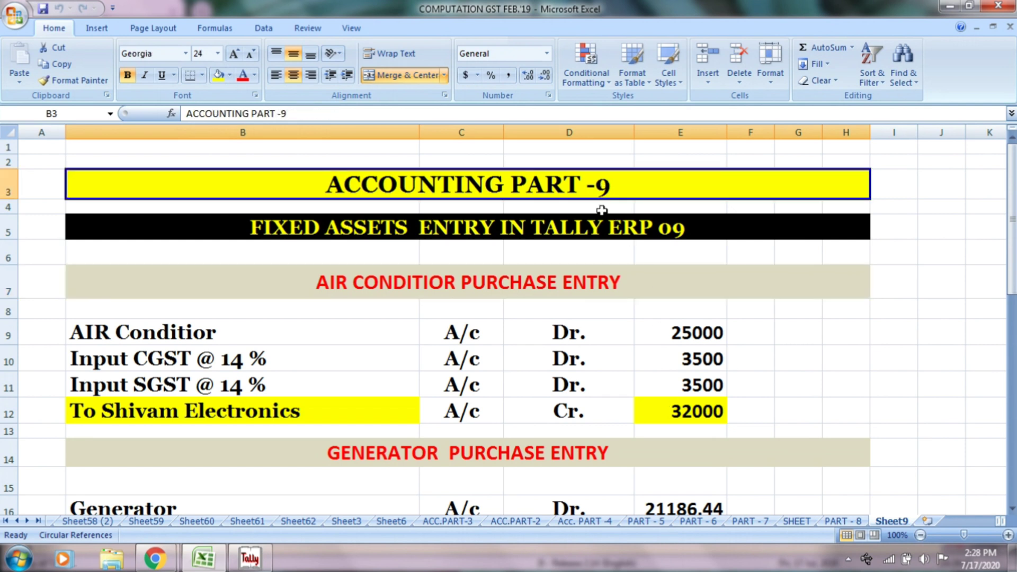
left_click(596, 229)
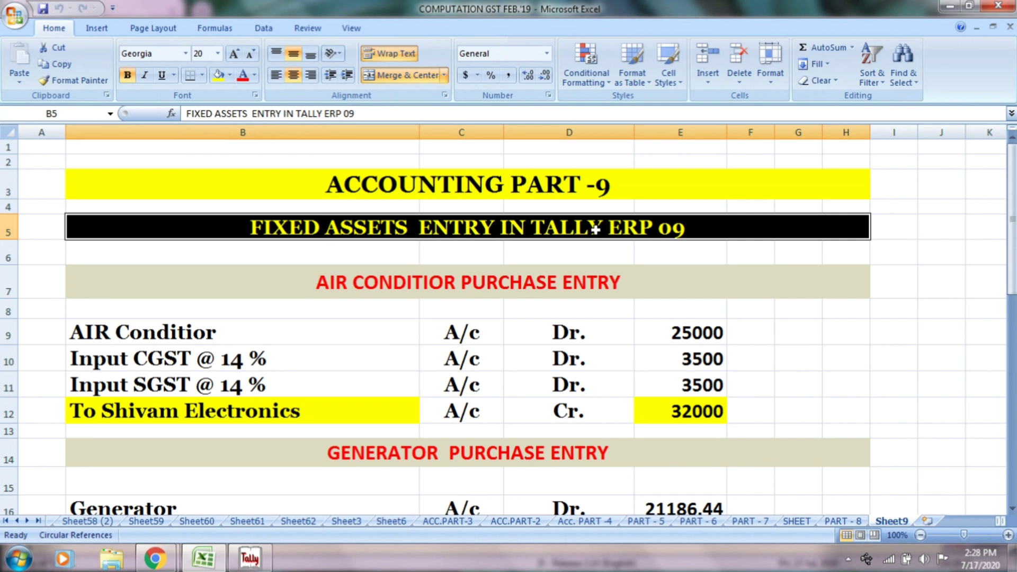
- Examine the air conditioner purchase entry line by line: asset, input CGST, input SGST and supplier, with each side and amount
left_click(580, 283)
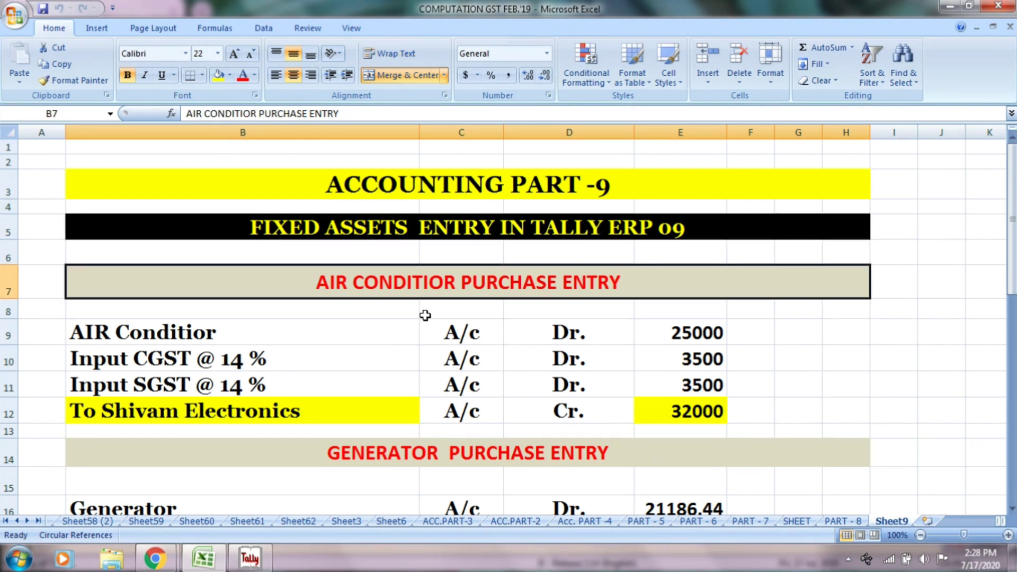
left_click(397, 325)
left_click(446, 331)
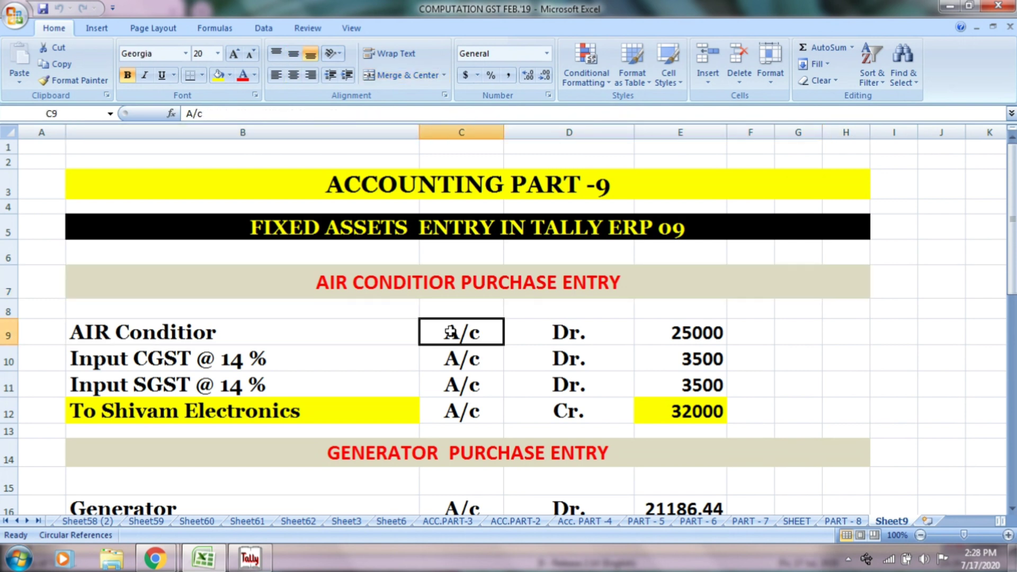
left_click(550, 324)
left_click(664, 331)
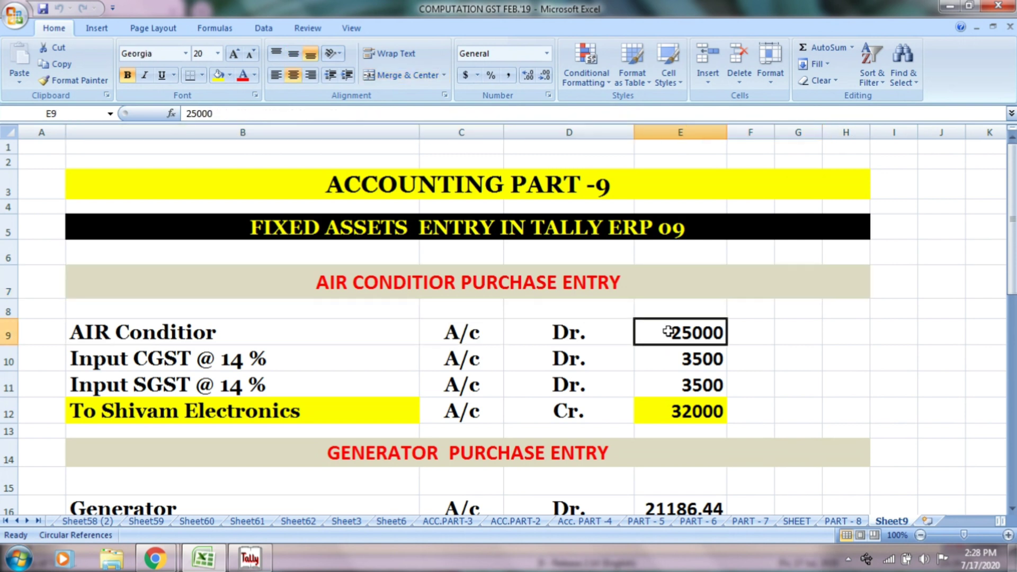
left_click(376, 365)
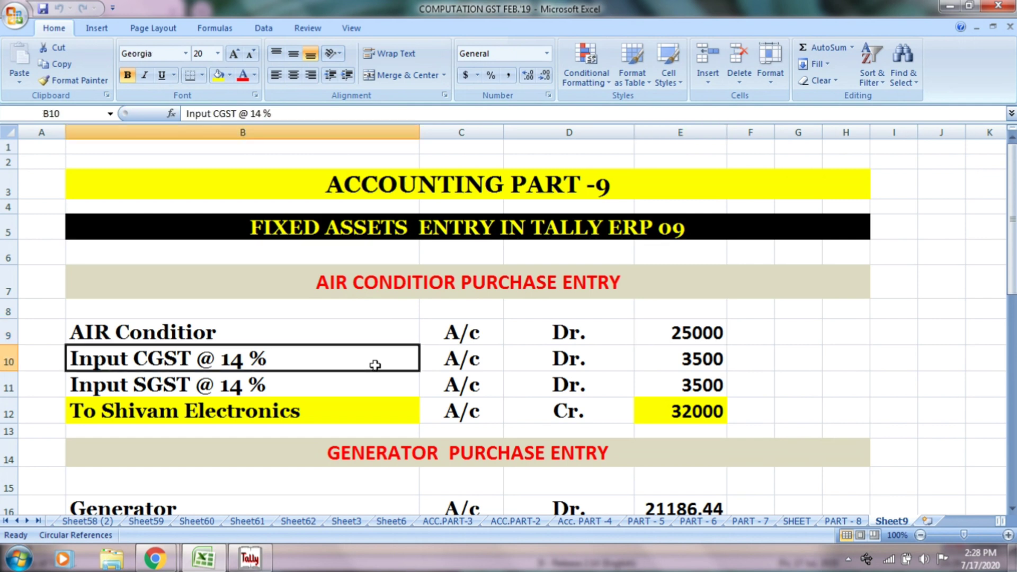
left_click(445, 365)
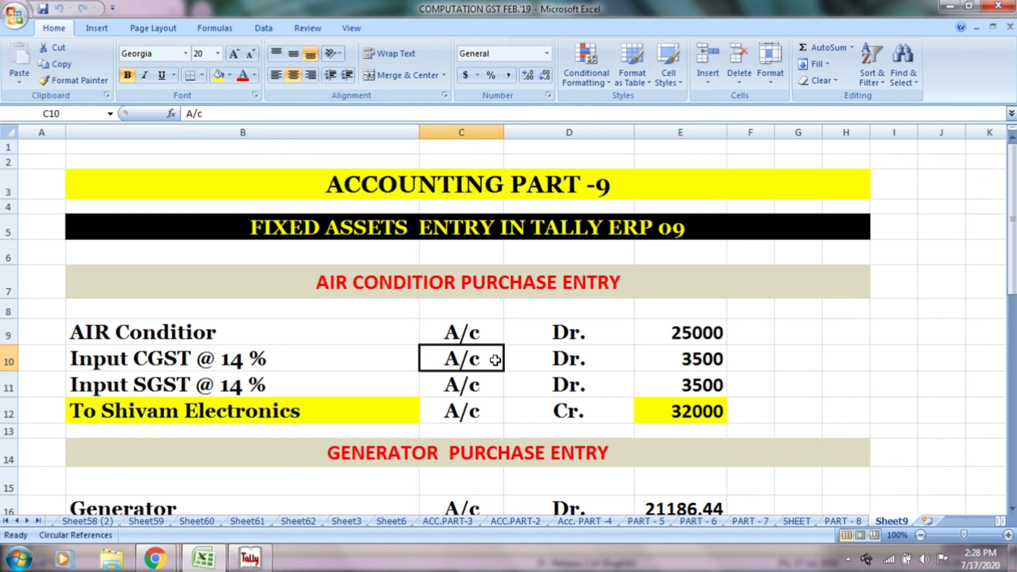
left_click(560, 360)
left_click(660, 355)
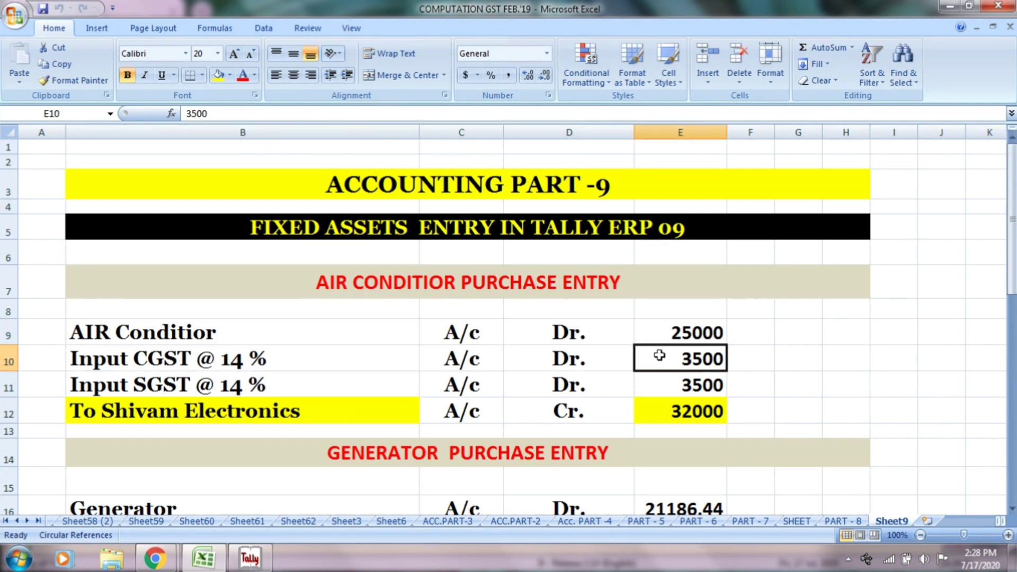
left_click(368, 383)
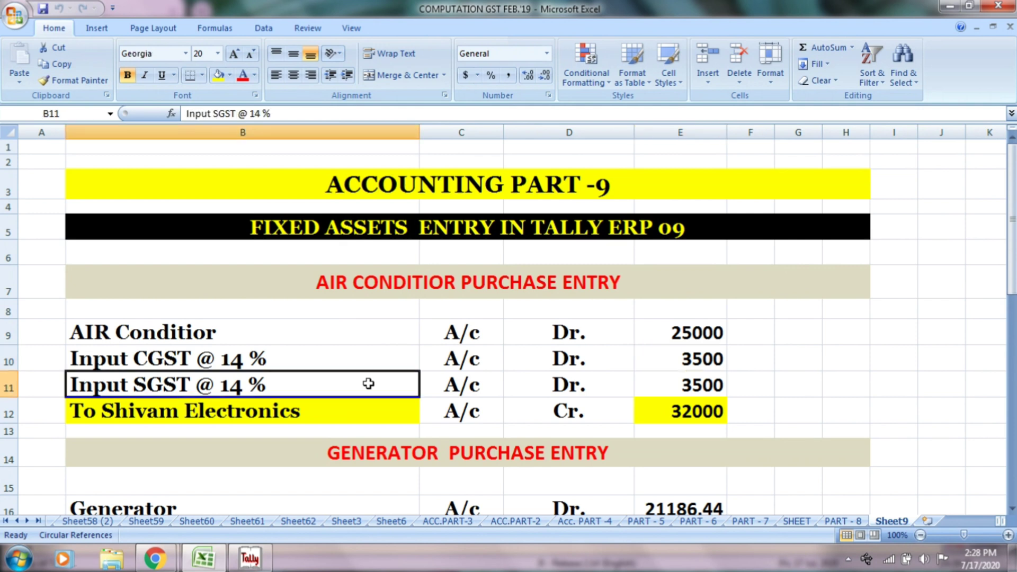
left_click(456, 383)
left_click(546, 383)
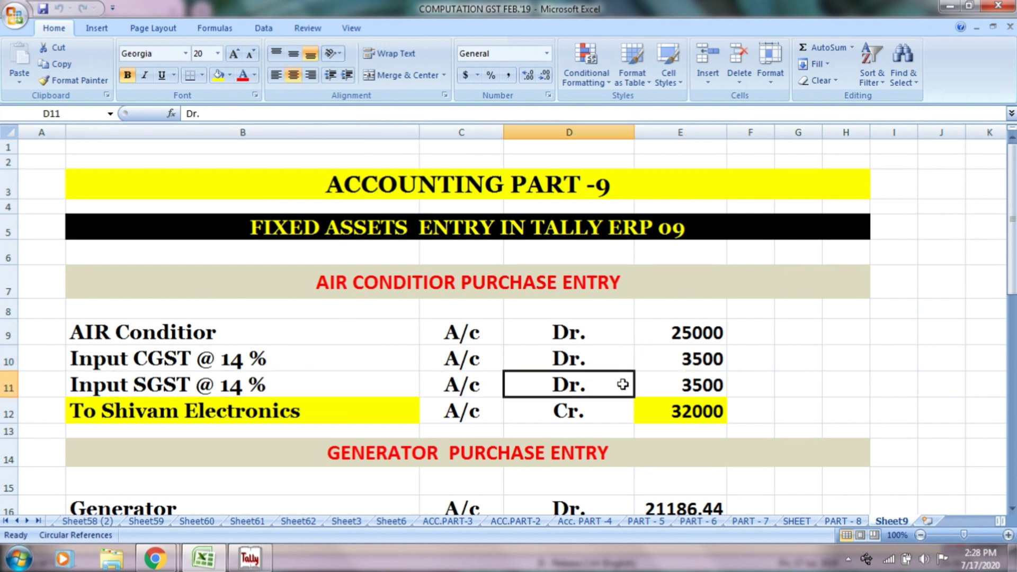
left_click(703, 384)
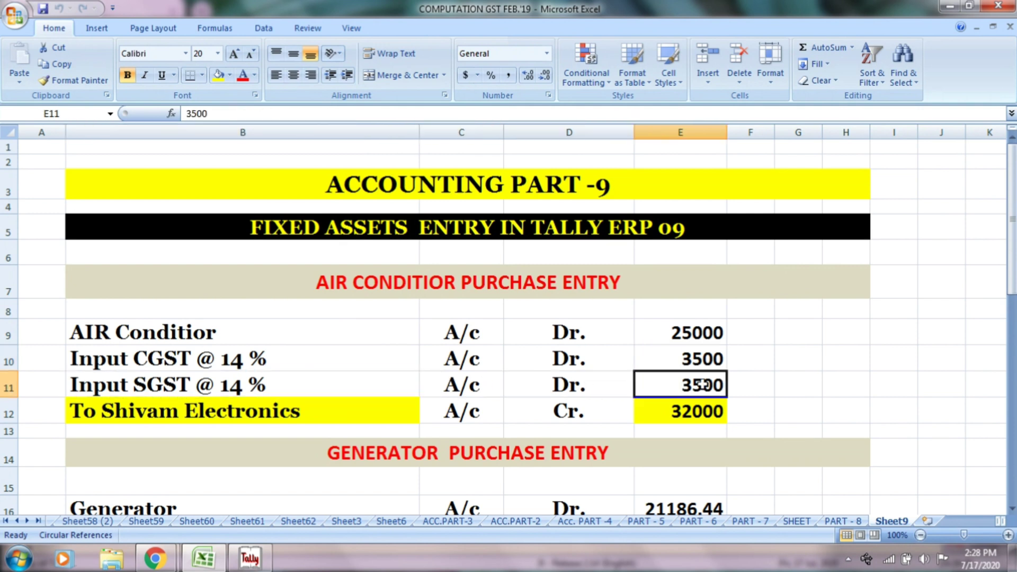
left_click(378, 420)
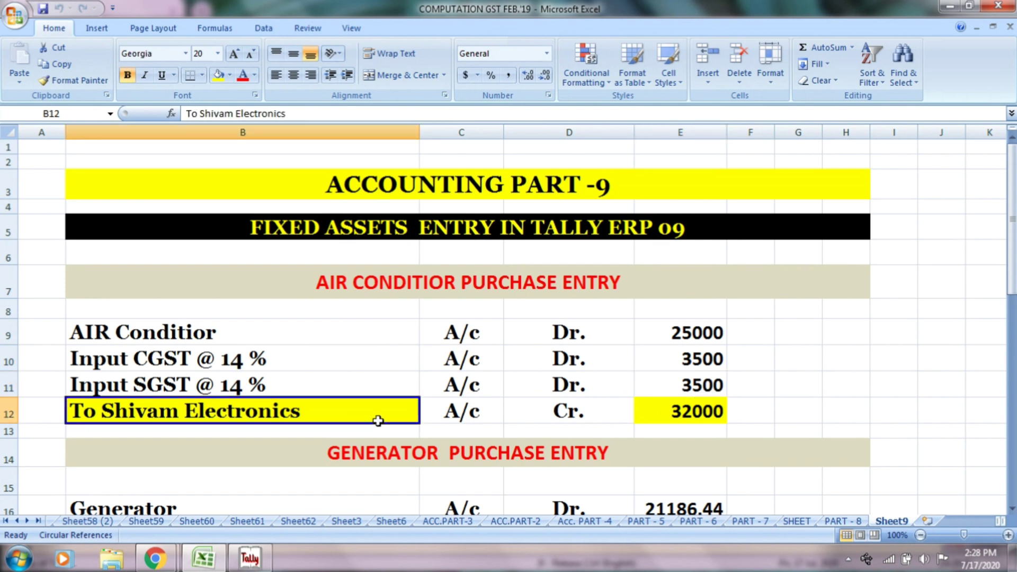
left_click(482, 416)
left_click(545, 416)
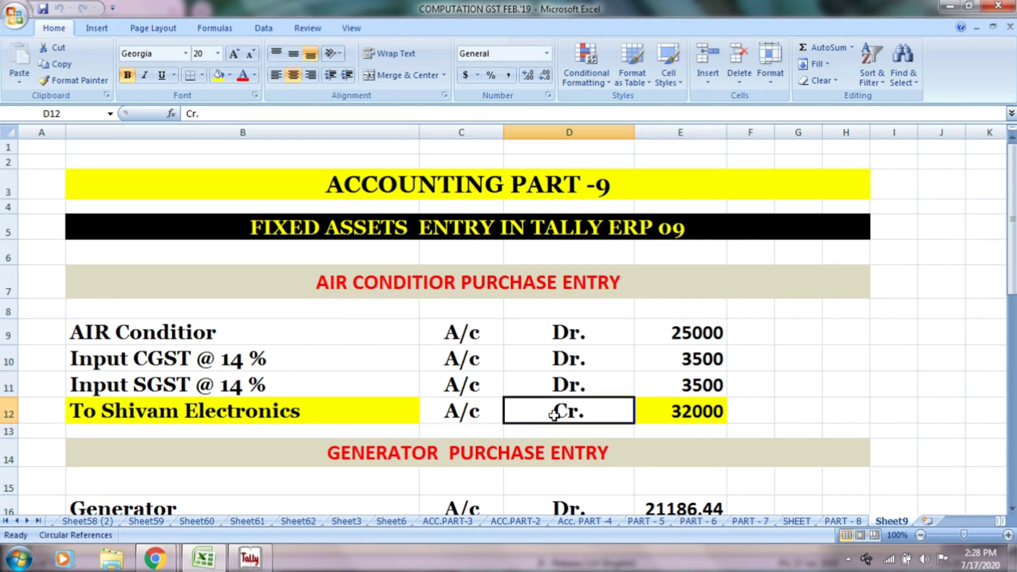
left_click(676, 412)
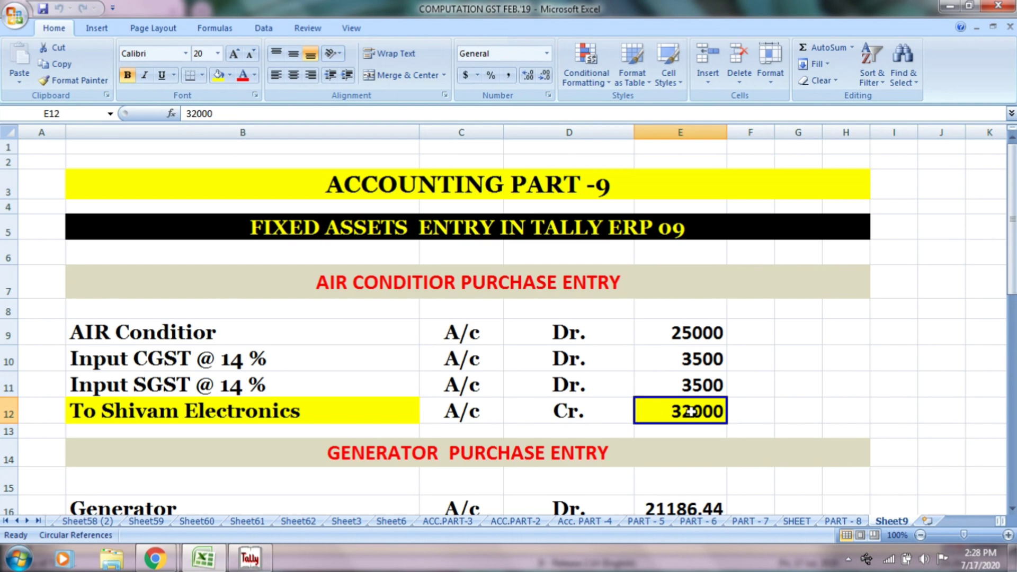
- Examine the generator purchase entry line by line: asset, input CGST, input SGST and supplier, with each side and amount
scroll(690, 412, "down", 3)
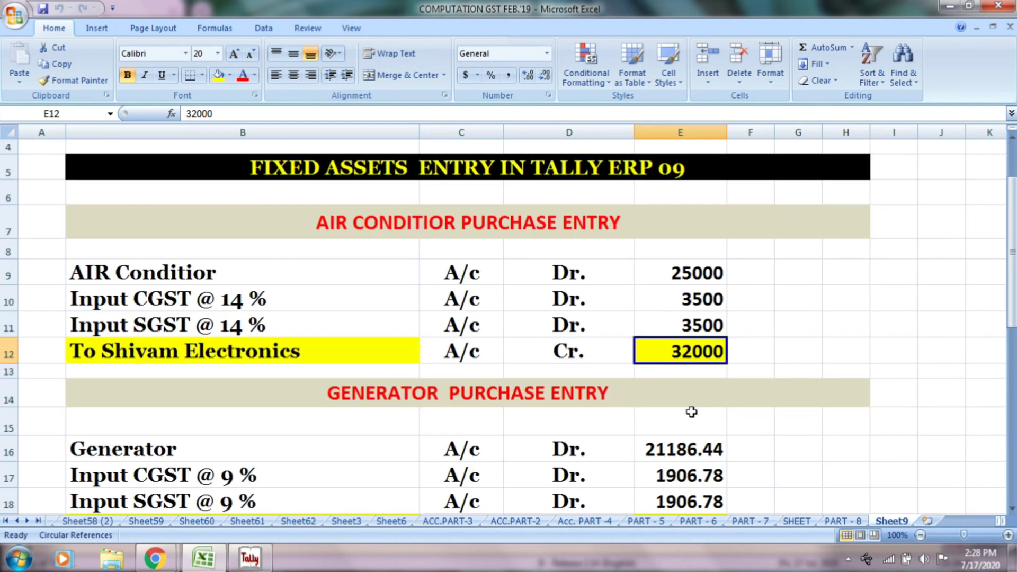
left_click(579, 257)
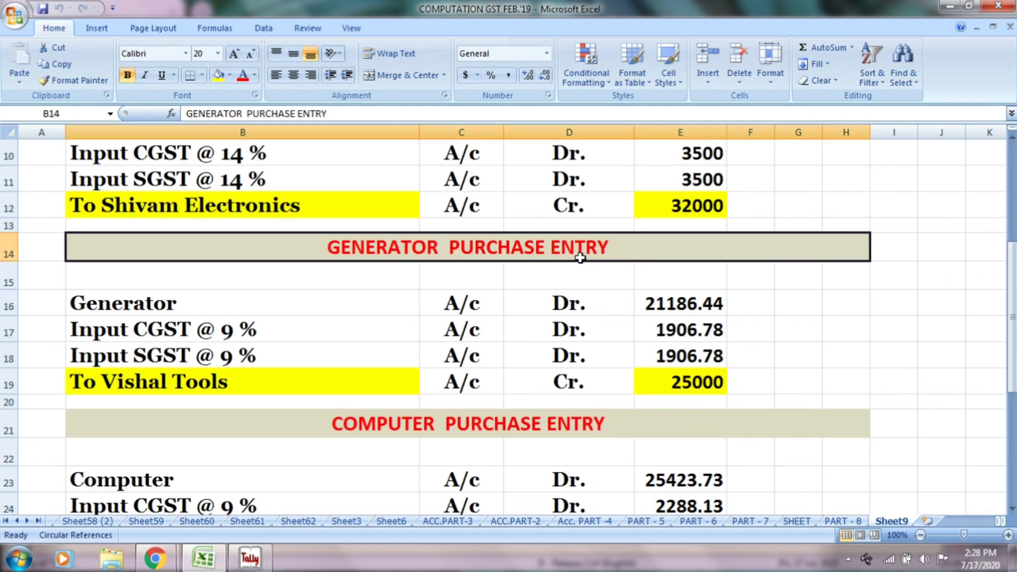
left_click(375, 296)
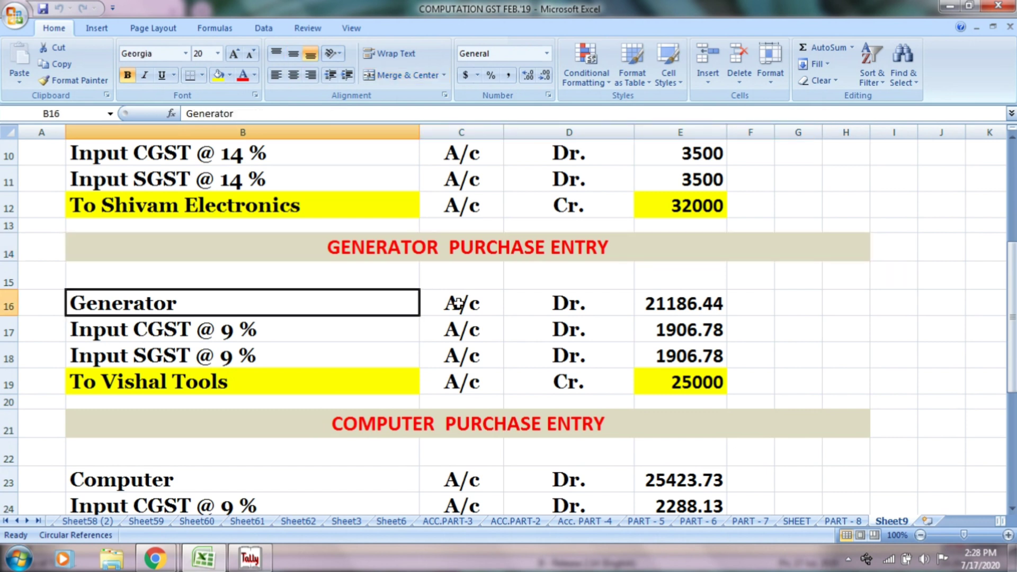
left_click(459, 304)
left_click(559, 303)
left_click(662, 304)
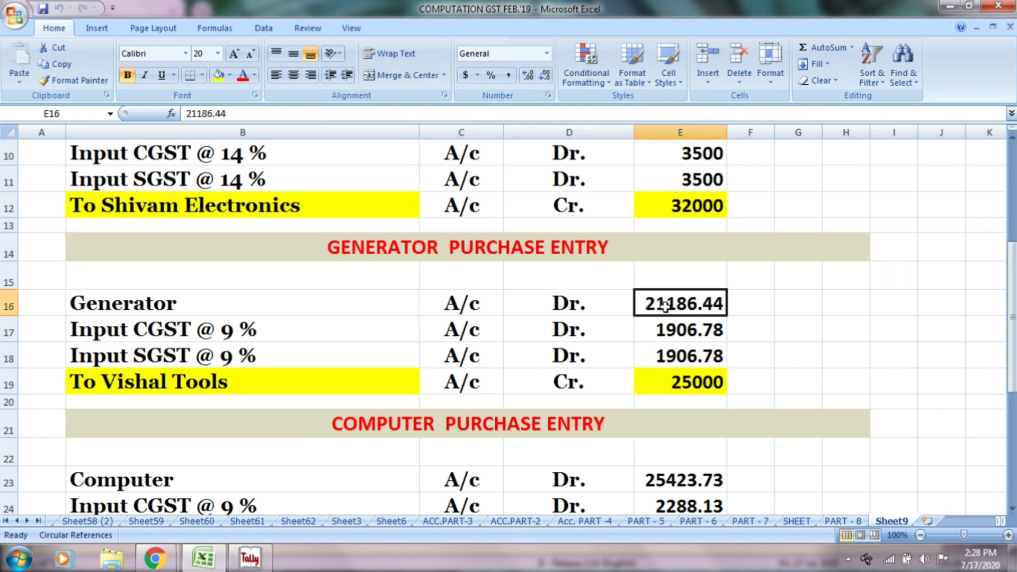
left_click(392, 327)
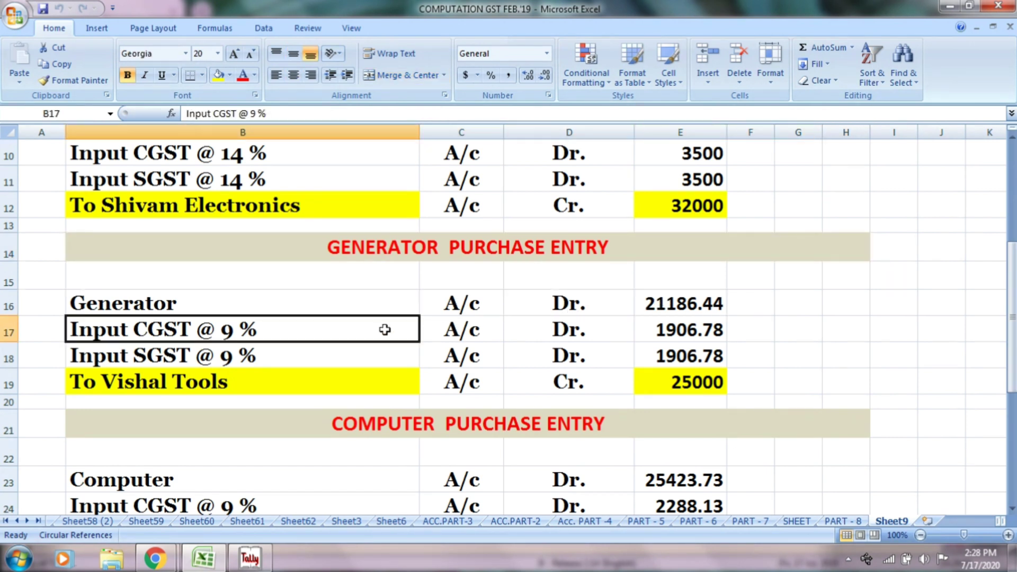
left_click(451, 331)
left_click(553, 335)
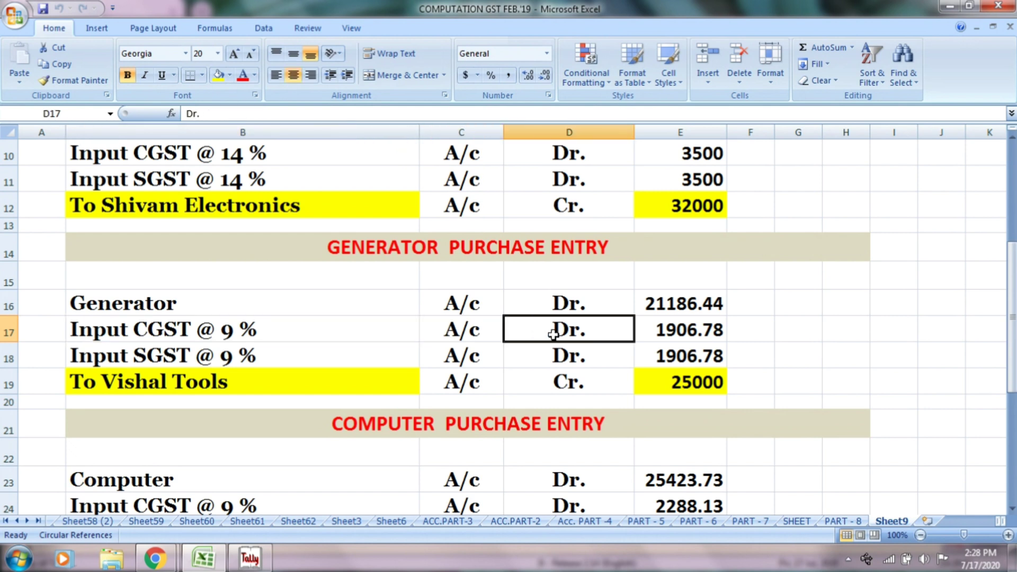
left_click(675, 324)
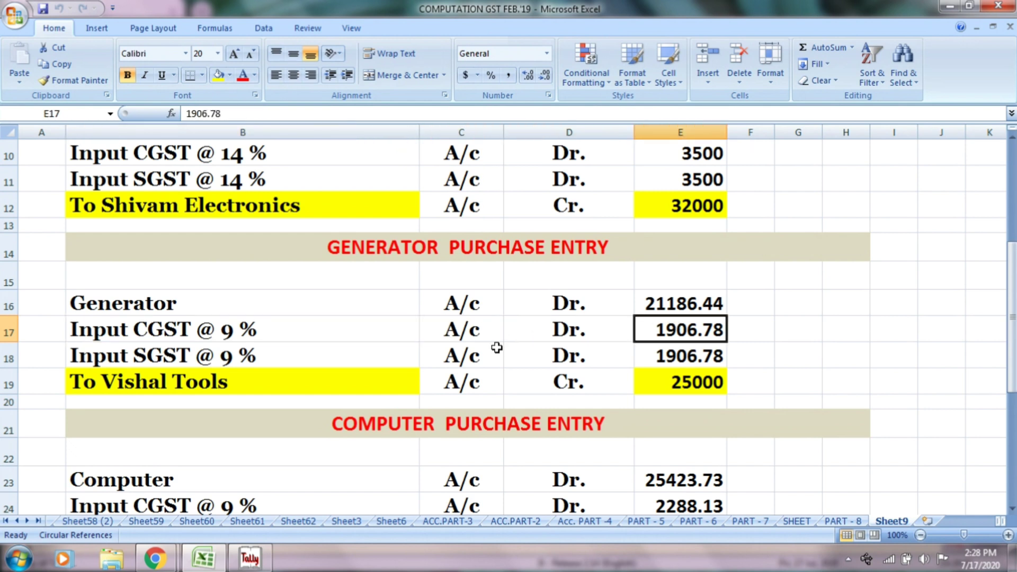
left_click(397, 356)
left_click(453, 355)
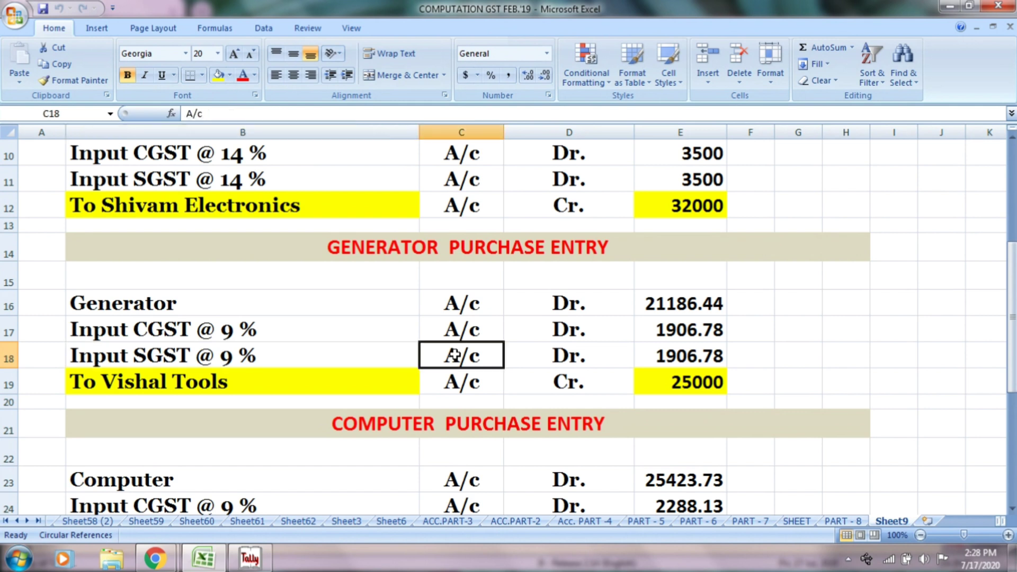
left_click(559, 353)
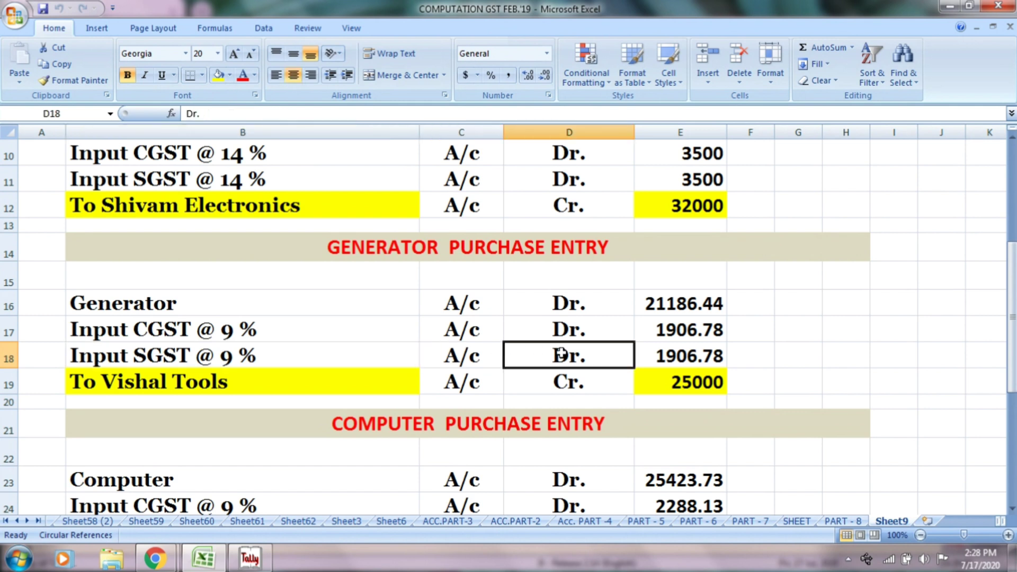
left_click(691, 356)
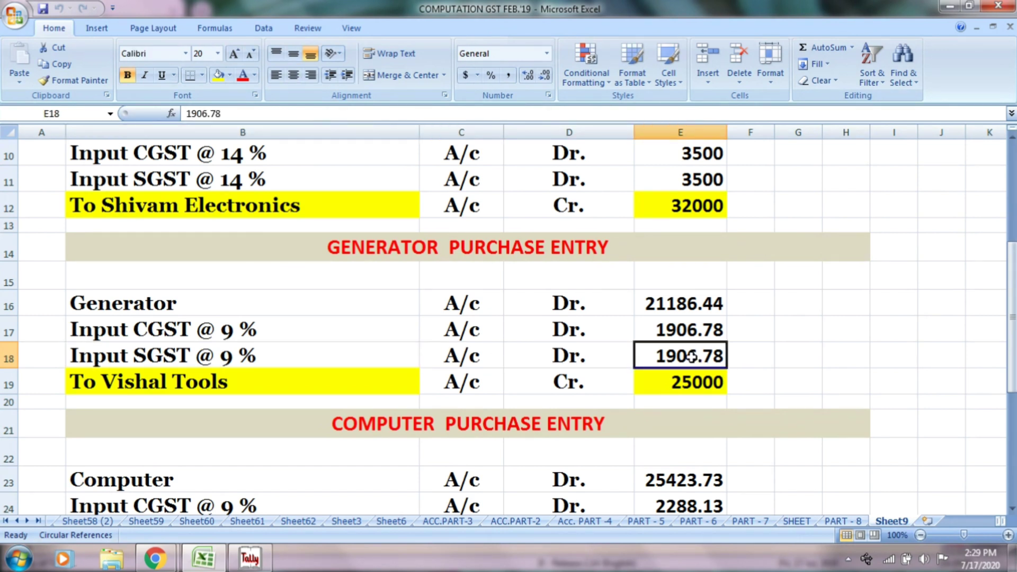
left_click(379, 388)
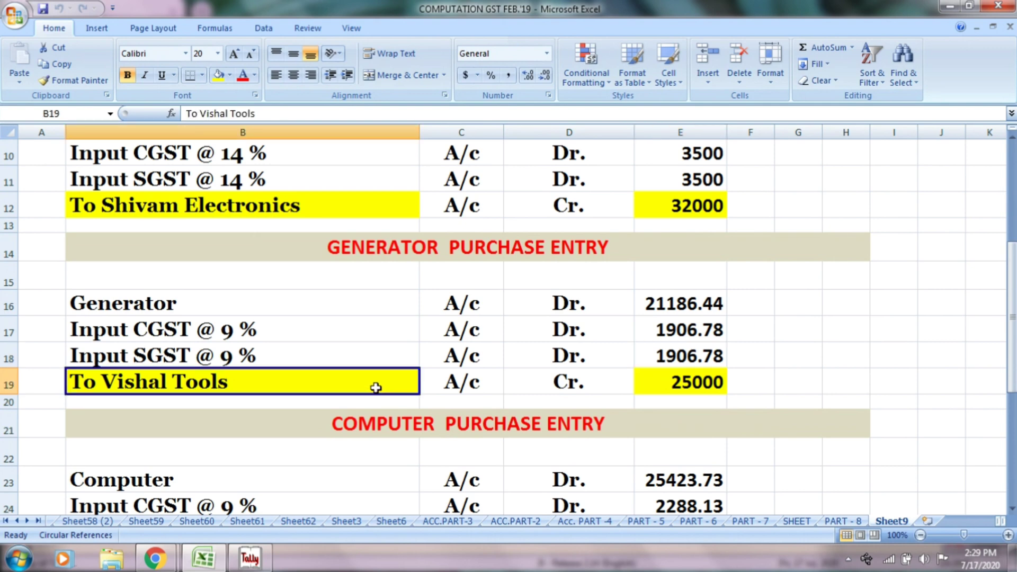
left_click(457, 380)
left_click(536, 380)
left_click(640, 380)
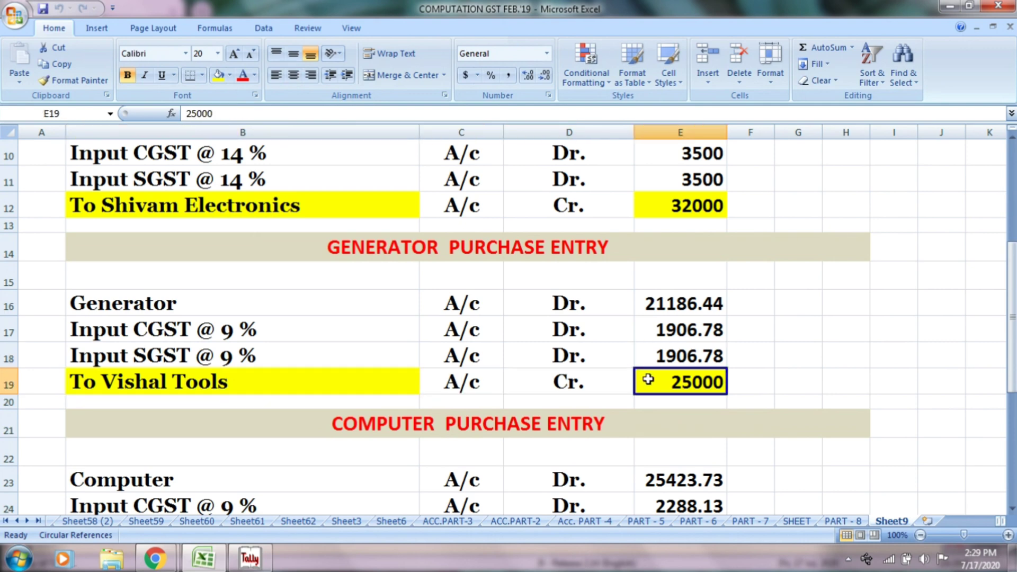
- Examine the computer purchase entry line by line: asset, input CGST, input SGST and supplier, with each side and amount
scroll(647, 380, "down", 2)
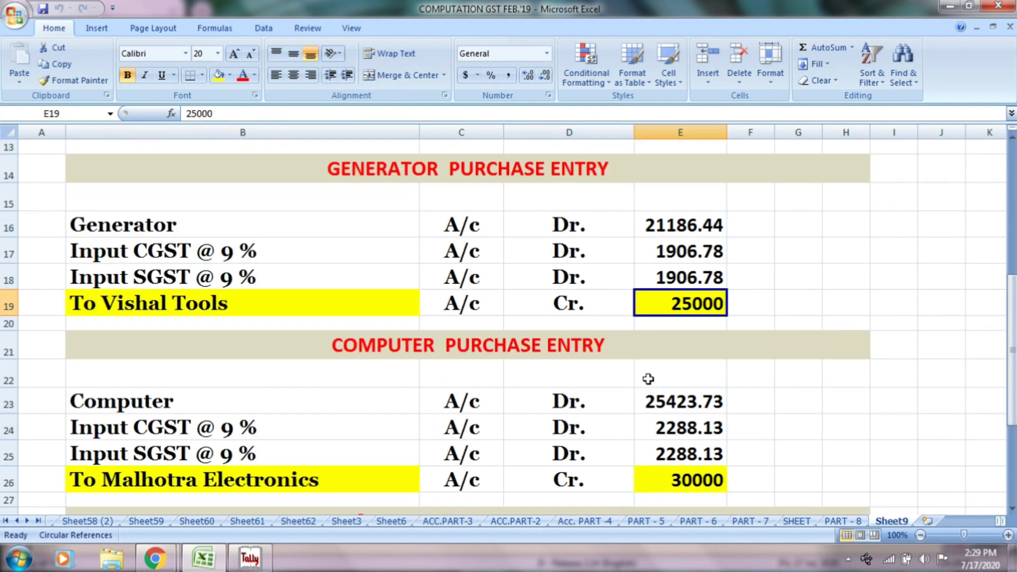
left_click(591, 283)
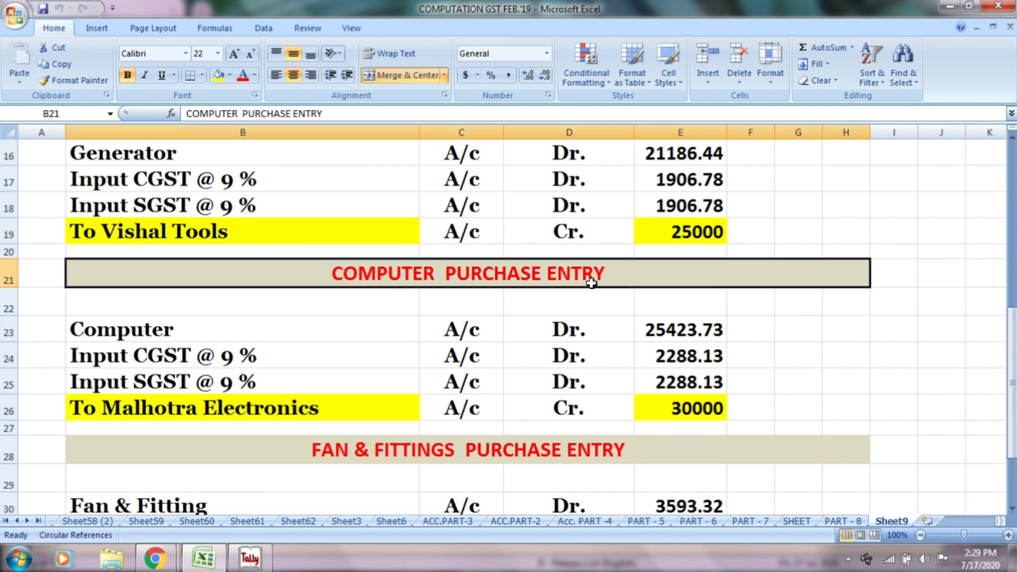
left_click(359, 323)
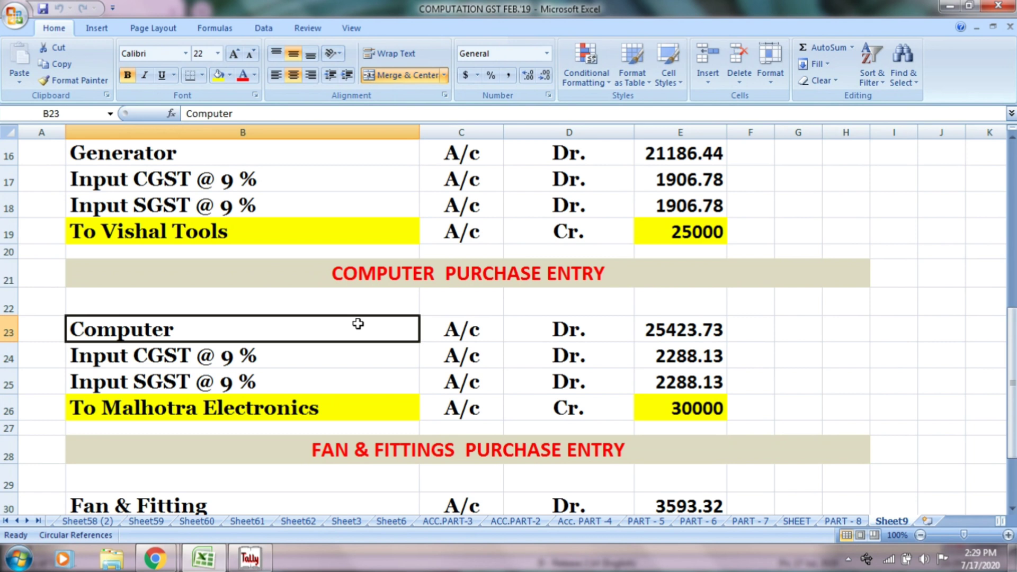
left_click(452, 324)
left_click(557, 330)
left_click(665, 332)
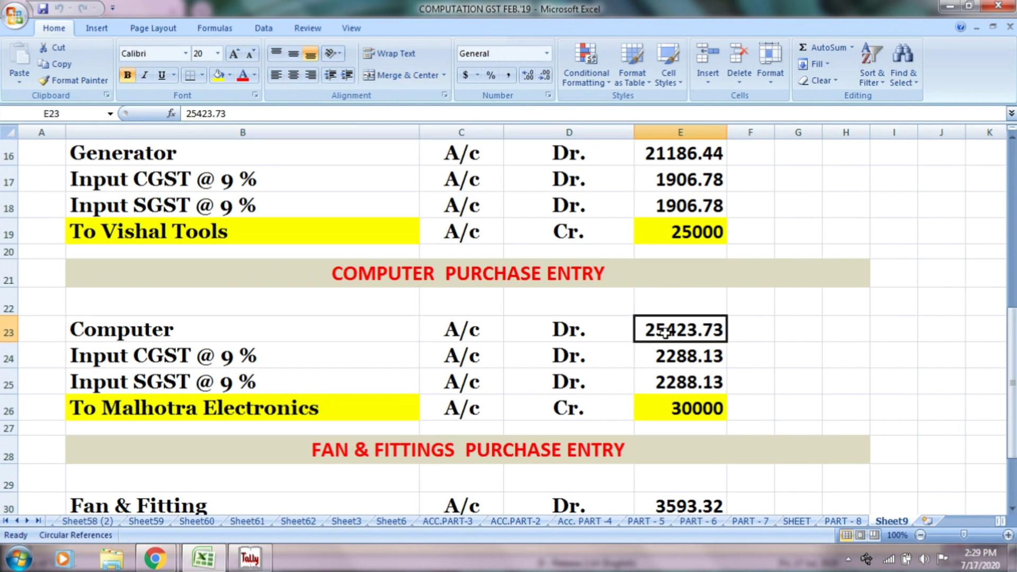
left_click(393, 358)
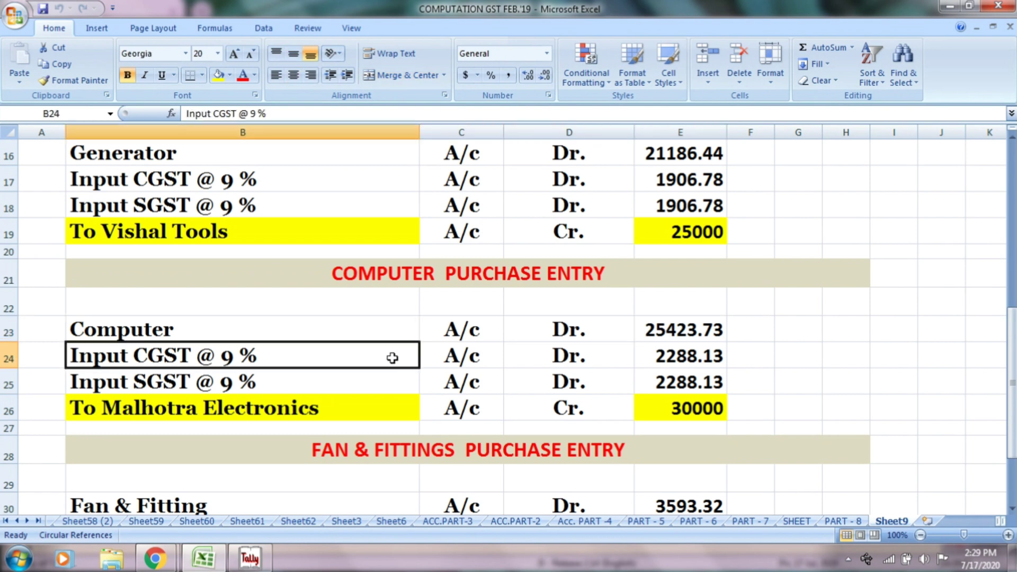
left_click(464, 357)
left_click(545, 359)
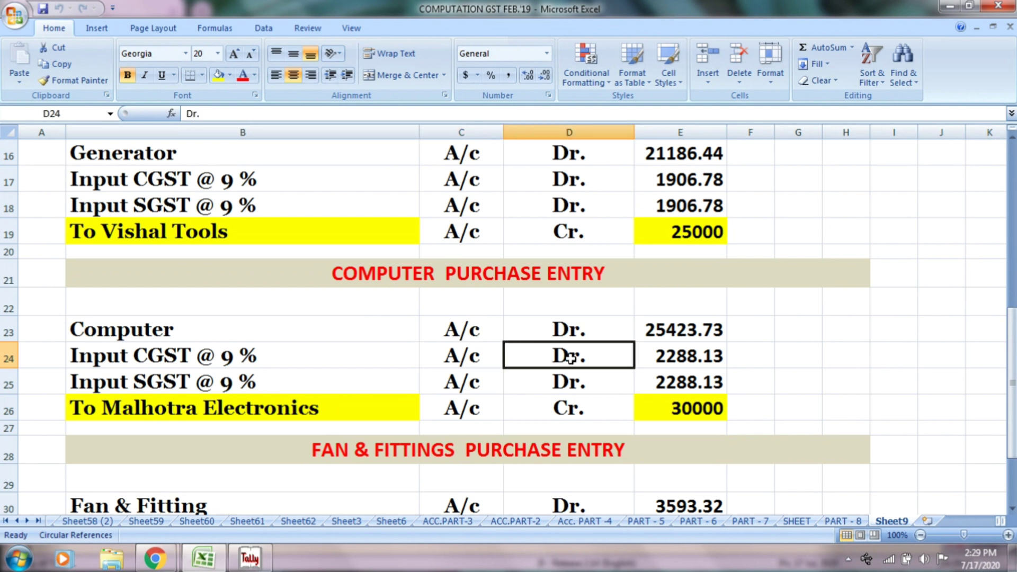
left_click(665, 365)
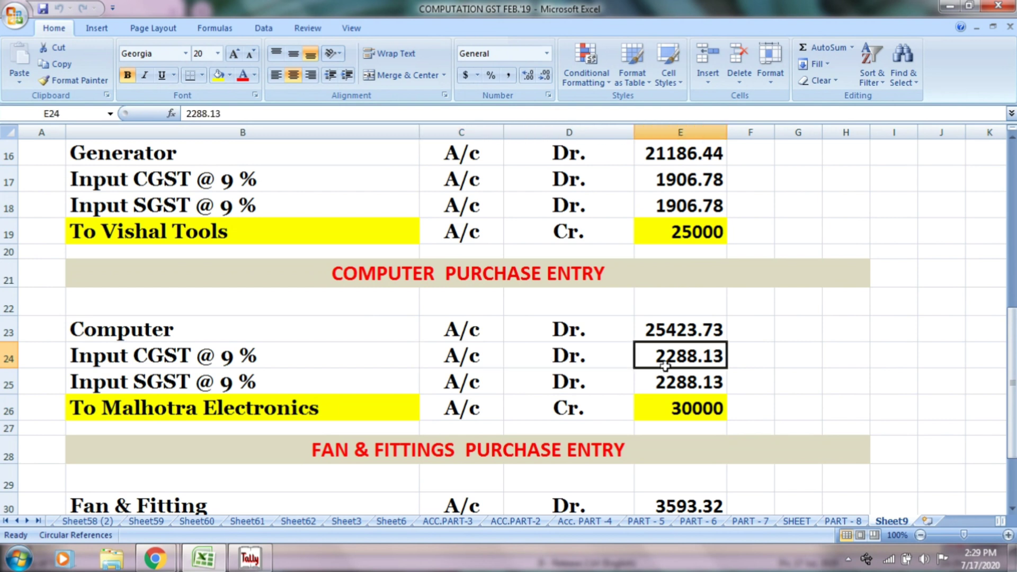
left_click(388, 381)
left_click(465, 382)
left_click(543, 383)
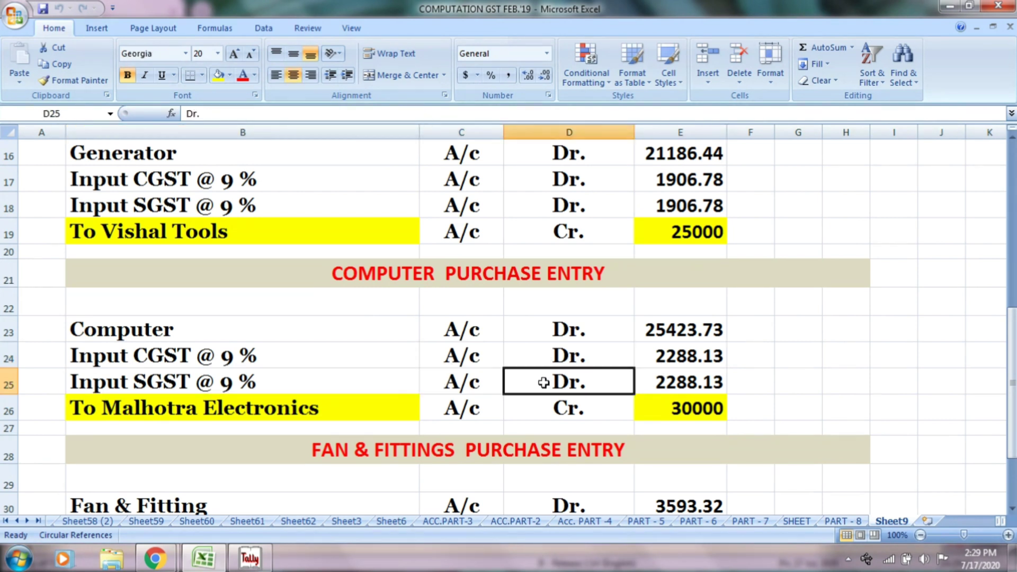
left_click(650, 384)
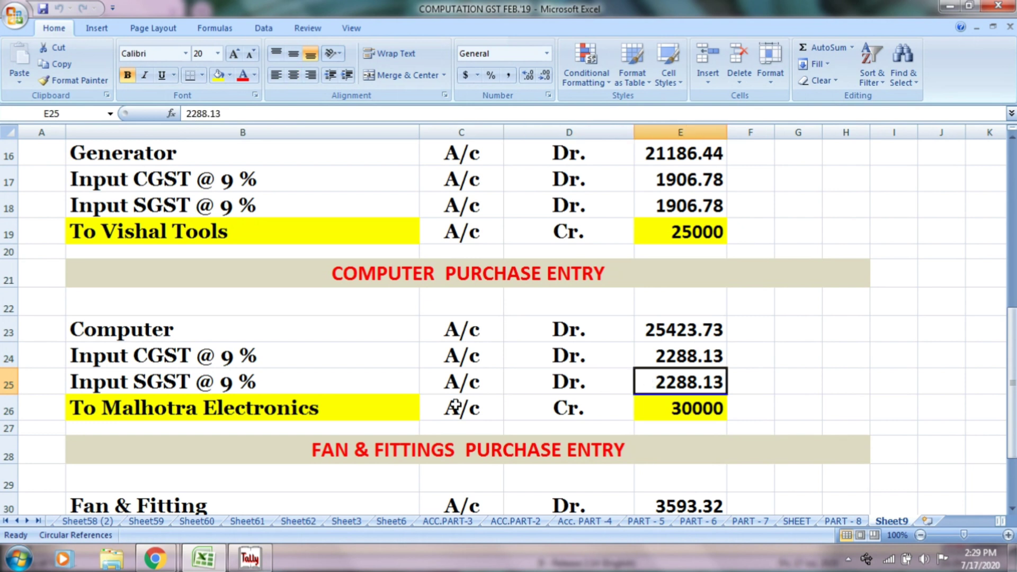
left_click(382, 411)
left_click(459, 411)
left_click(545, 408)
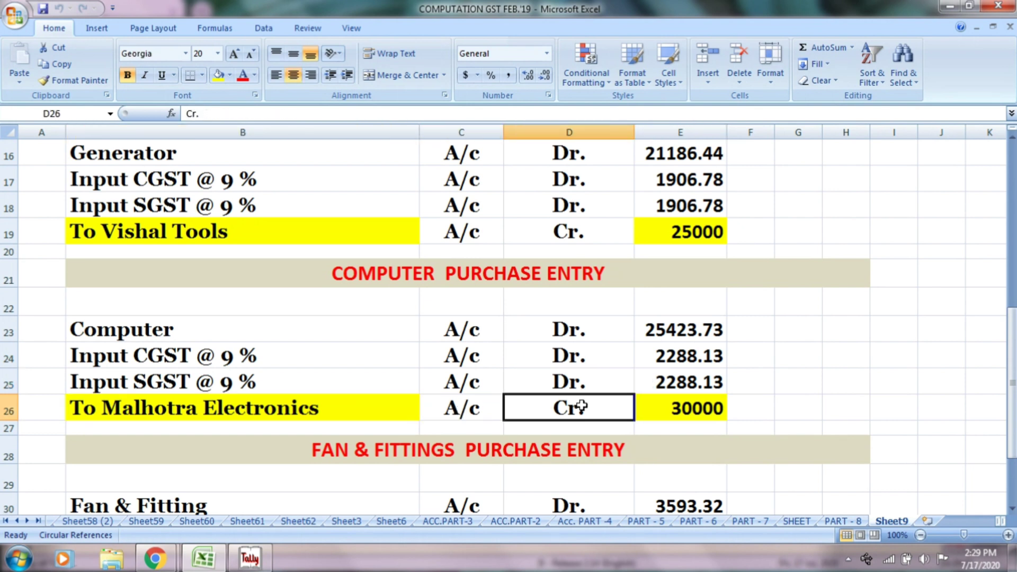
left_click(703, 412)
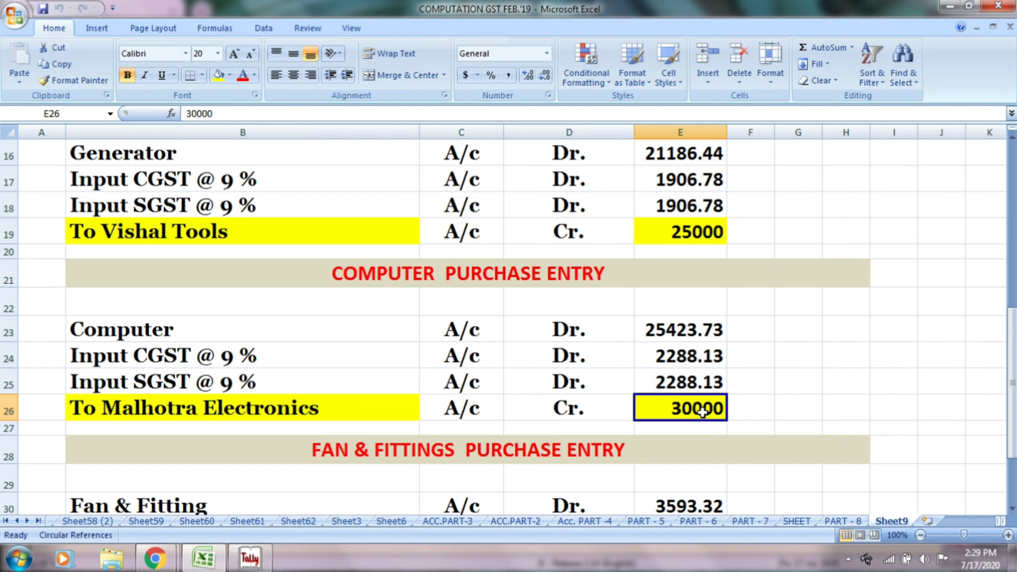
- Examine the fan and fittings purchase entry line by line: asset, input CGST, input SGST and supplier, with each side and amount
scroll(702, 413, "down", 2)
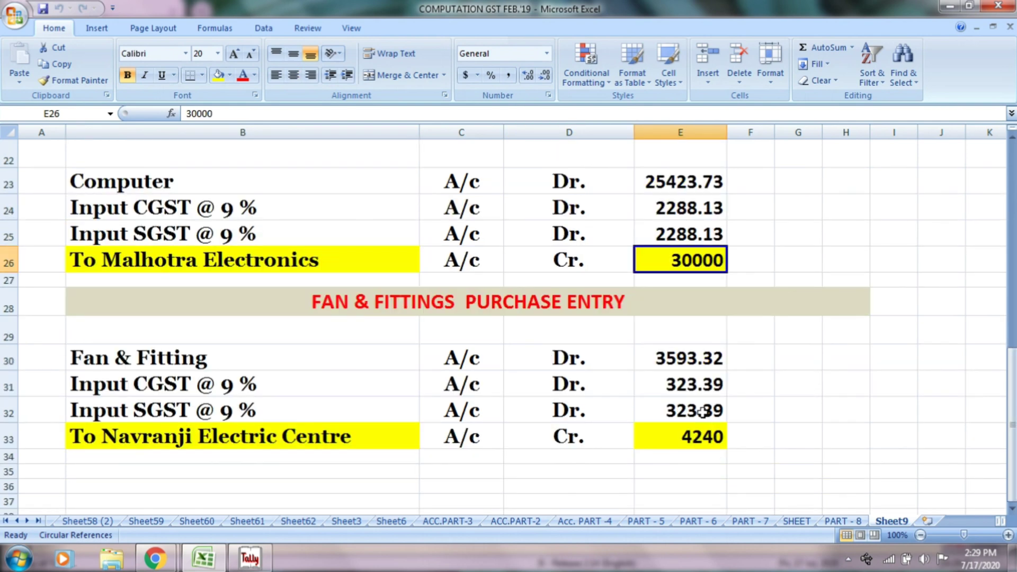
left_click(670, 308)
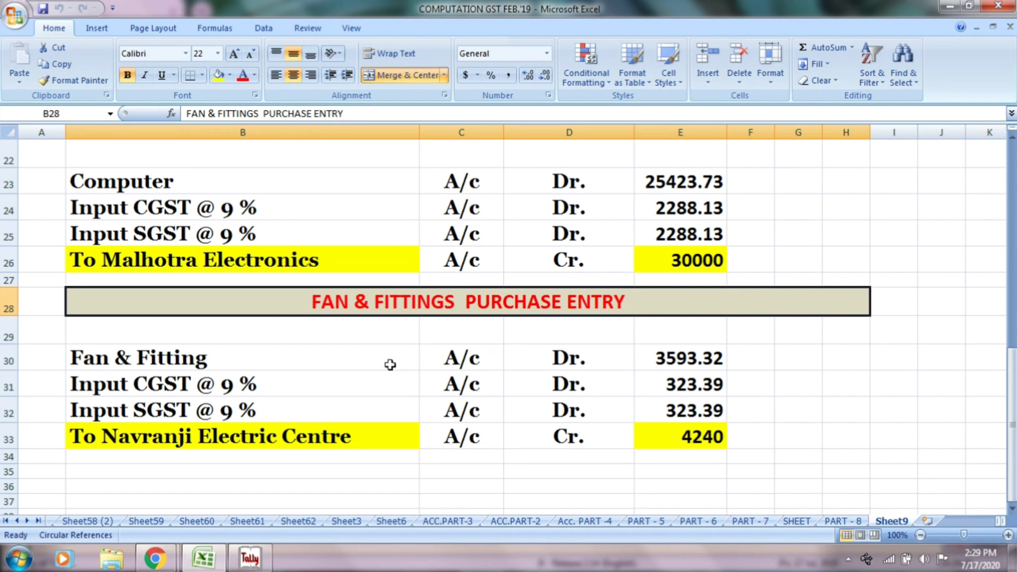
left_click(407, 363)
left_click(480, 359)
left_click(530, 359)
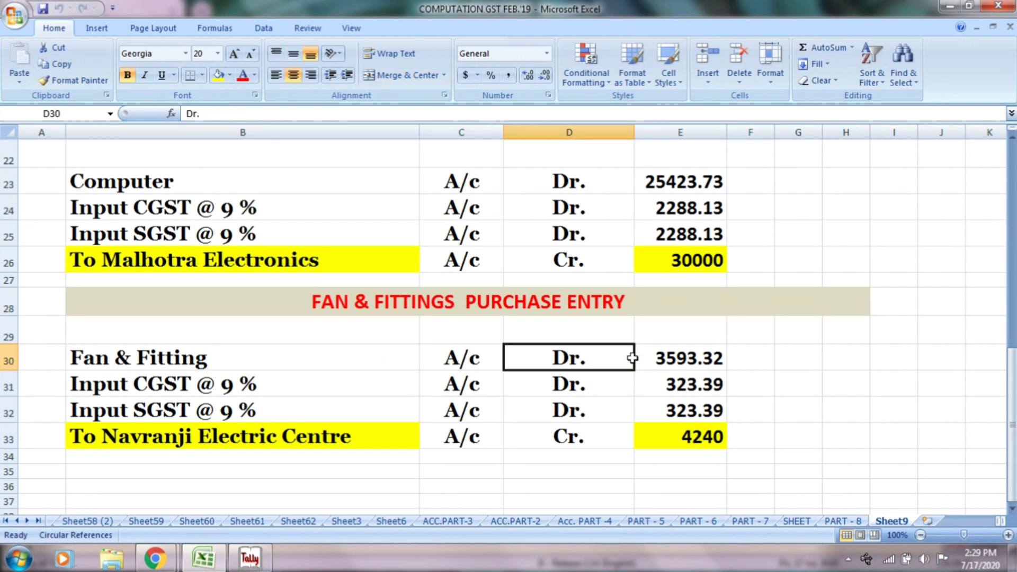
left_click(670, 358)
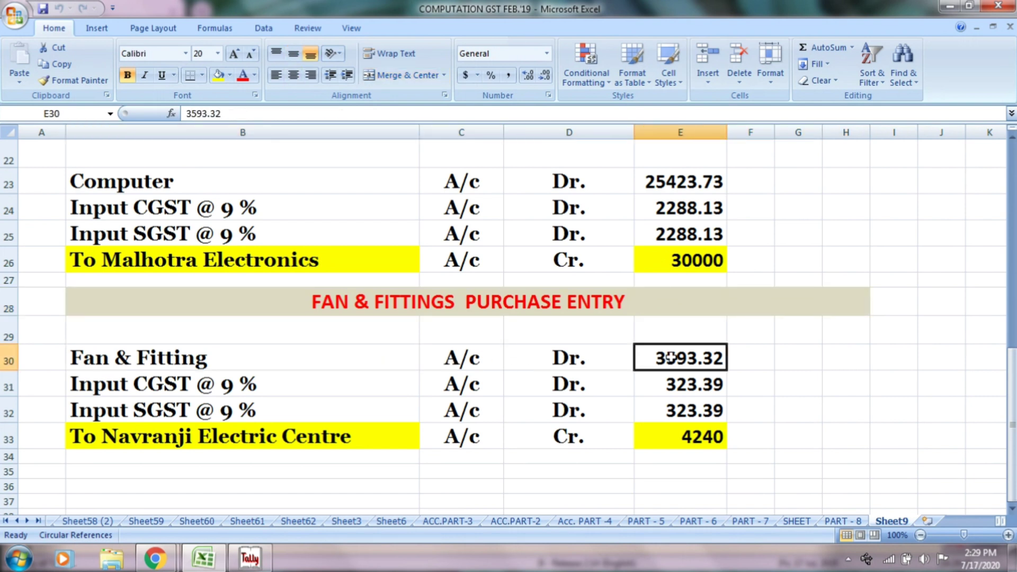
left_click(418, 386)
left_click(474, 387)
left_click(537, 388)
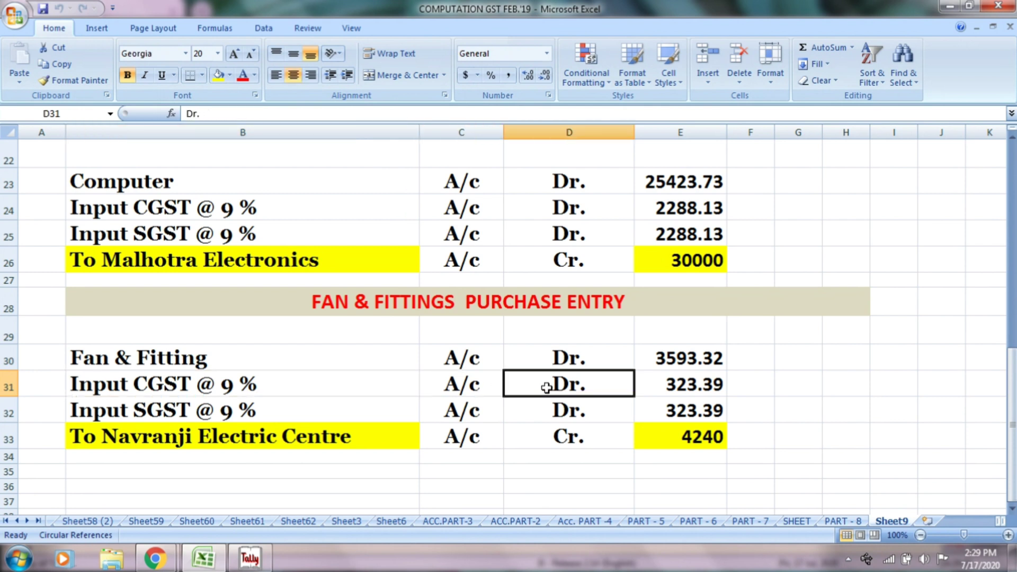
left_click(665, 390)
left_click(401, 417)
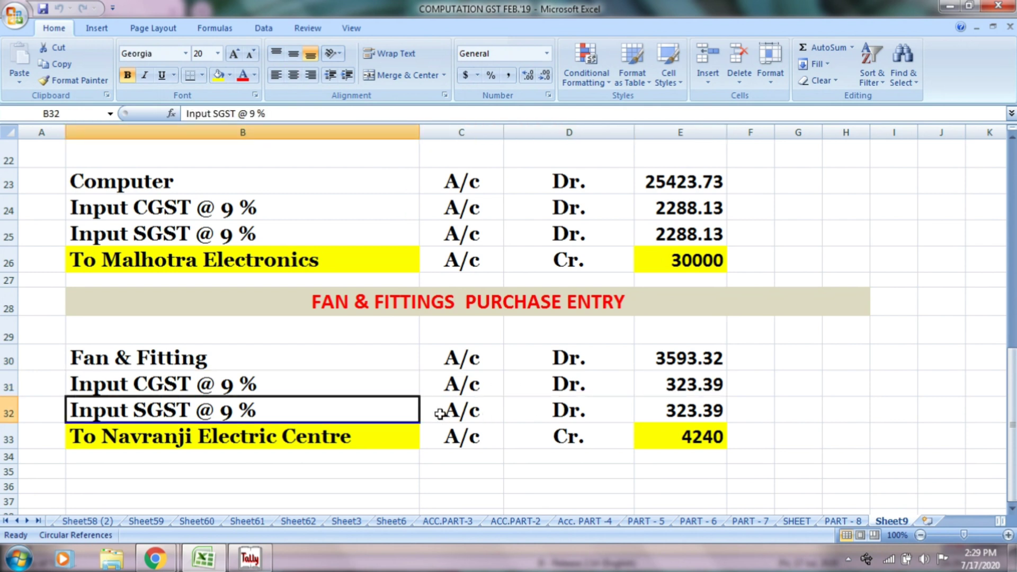
left_click(464, 411)
left_click(533, 412)
left_click(654, 409)
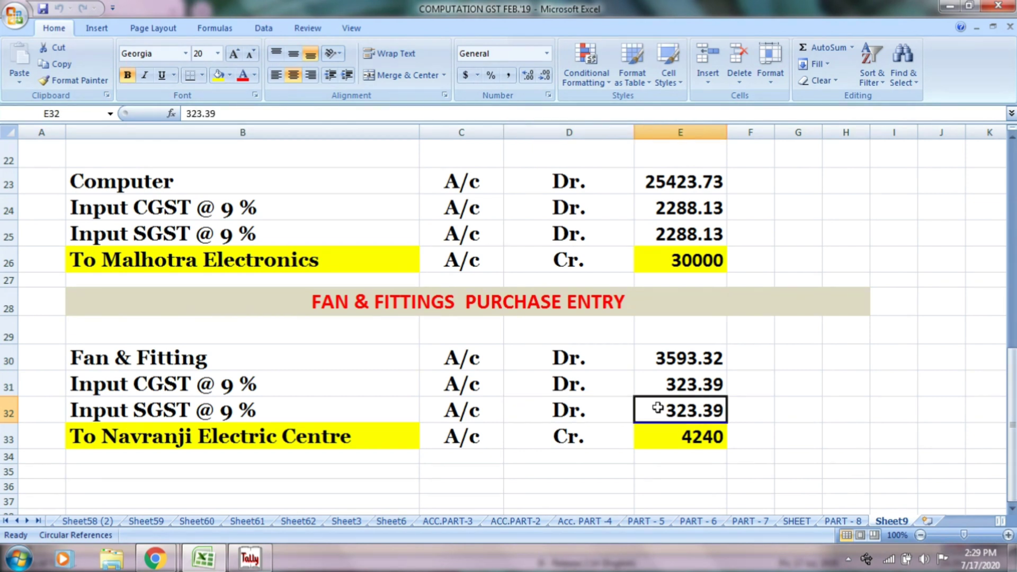
left_click(426, 431)
left_click(379, 431)
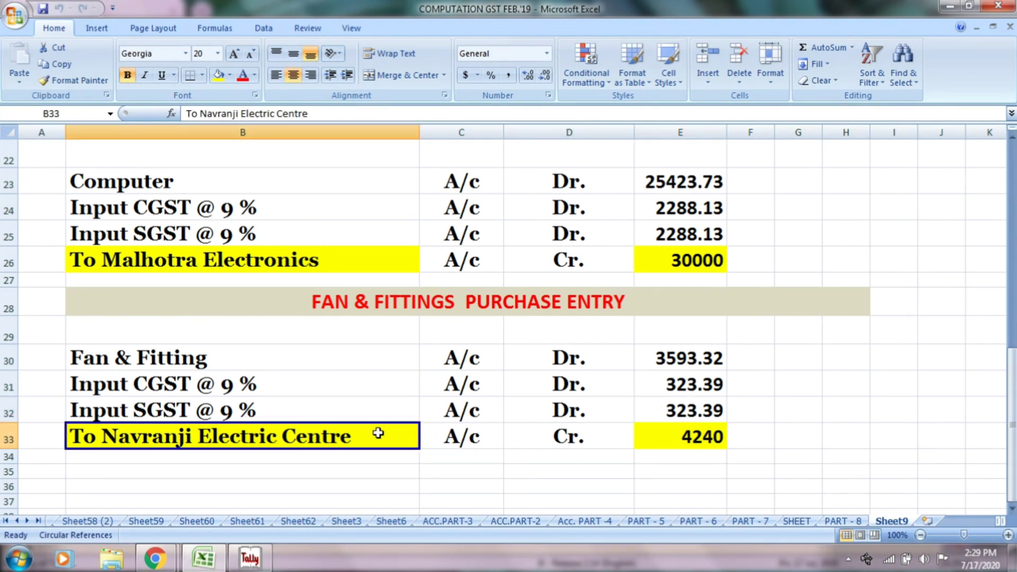
left_click(476, 433)
left_click(558, 431)
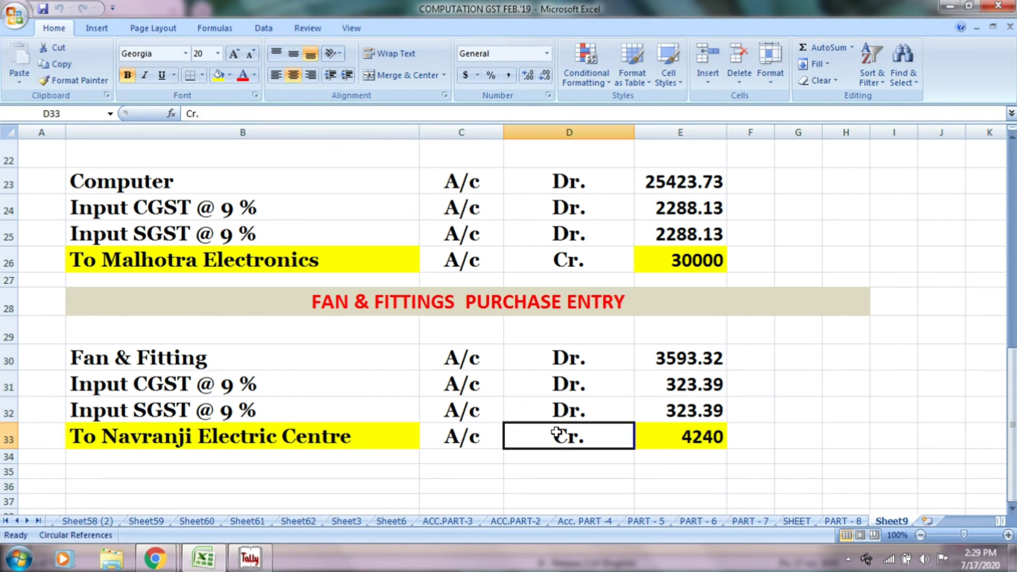
left_click(658, 437)
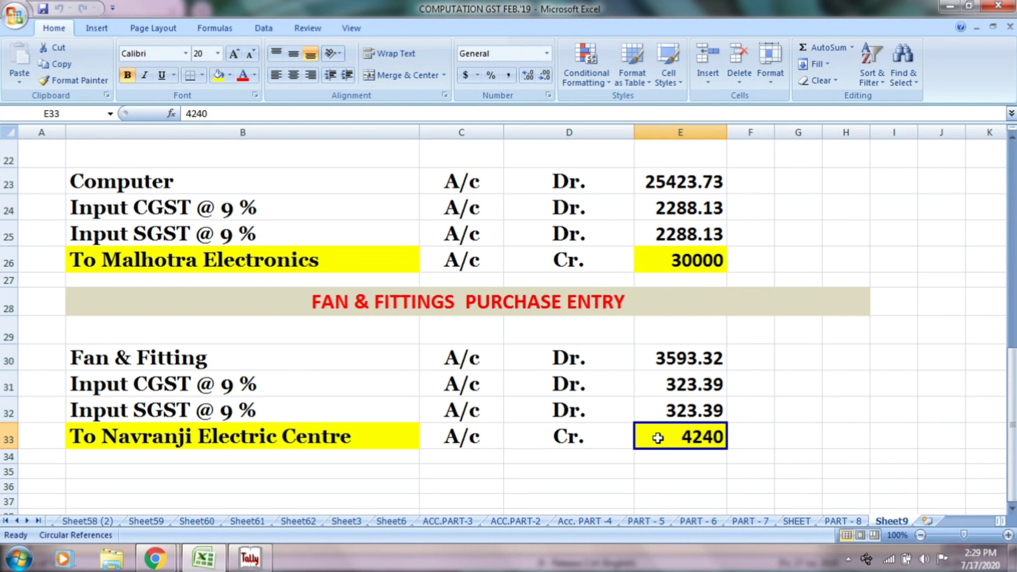
scroll(658, 438, "up", 7)
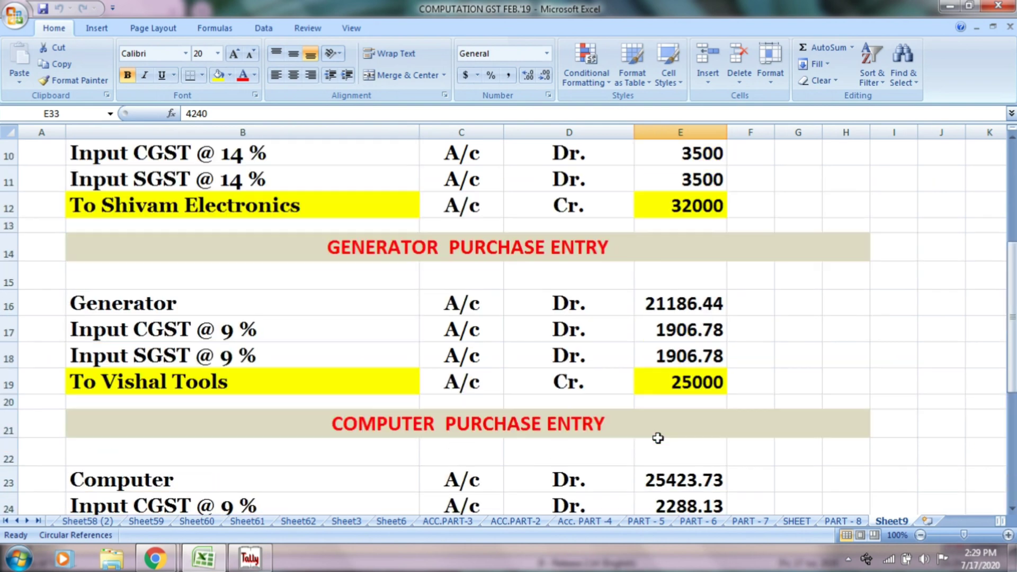
- Switch to Tally and open a new journal voucher in accounting voucher creation for Yash Trading Co
key("alt+Tab")
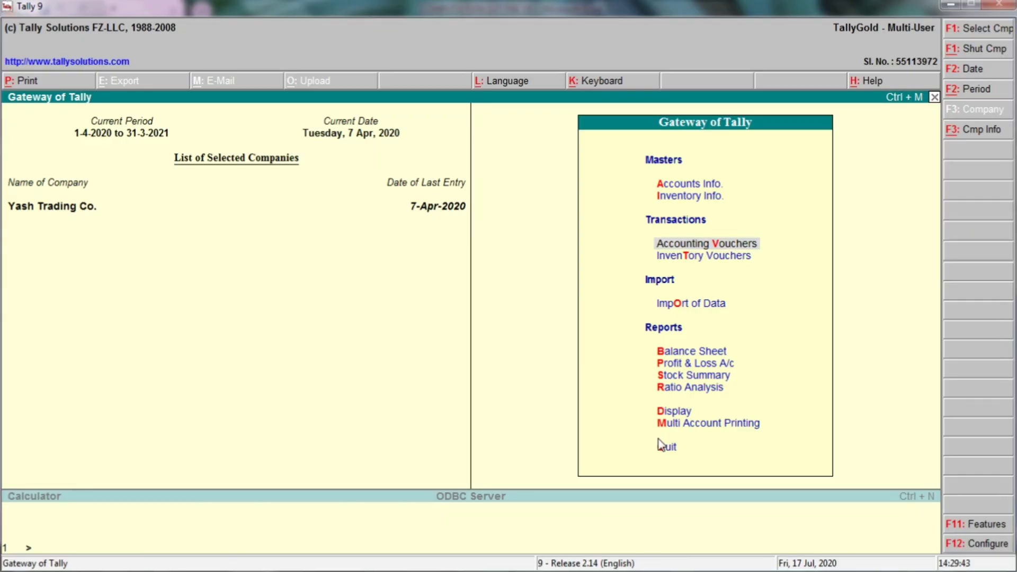
key("Return")
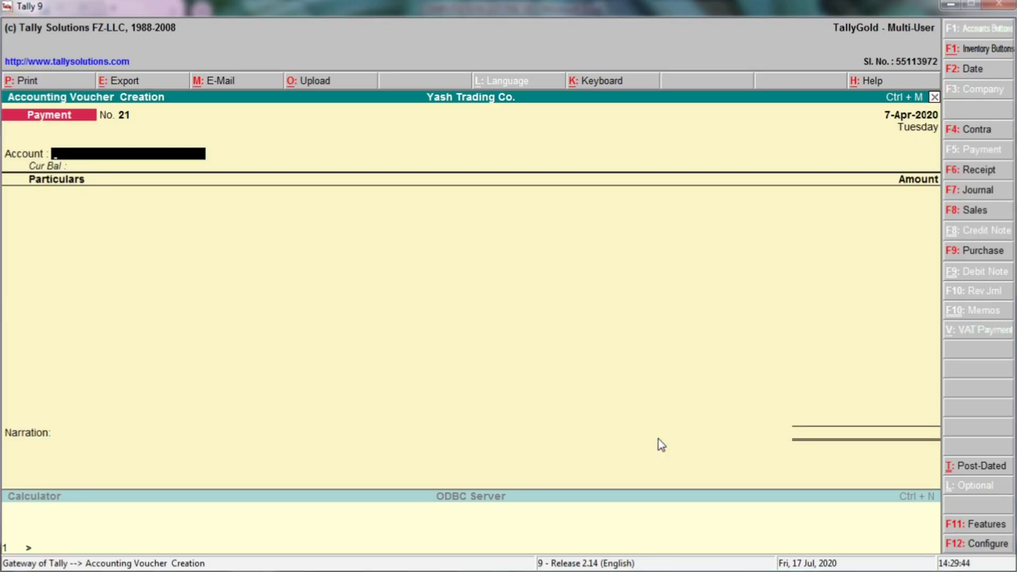
left_click(977, 191)
- Switch to the Excel workbook and read the air conditioner entry's asset line with its debit side and amount
key("alt+Tab")
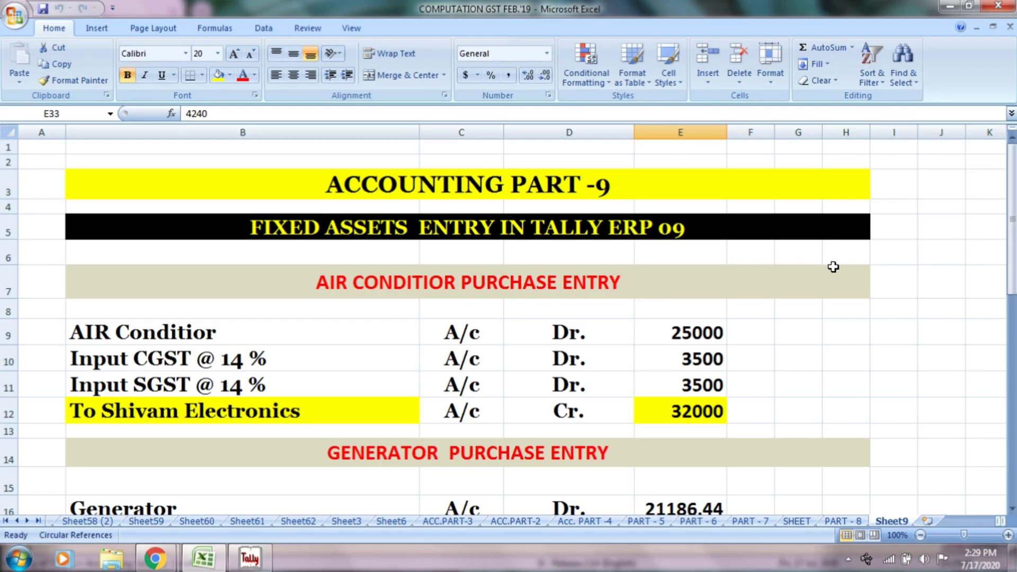
left_click(596, 290)
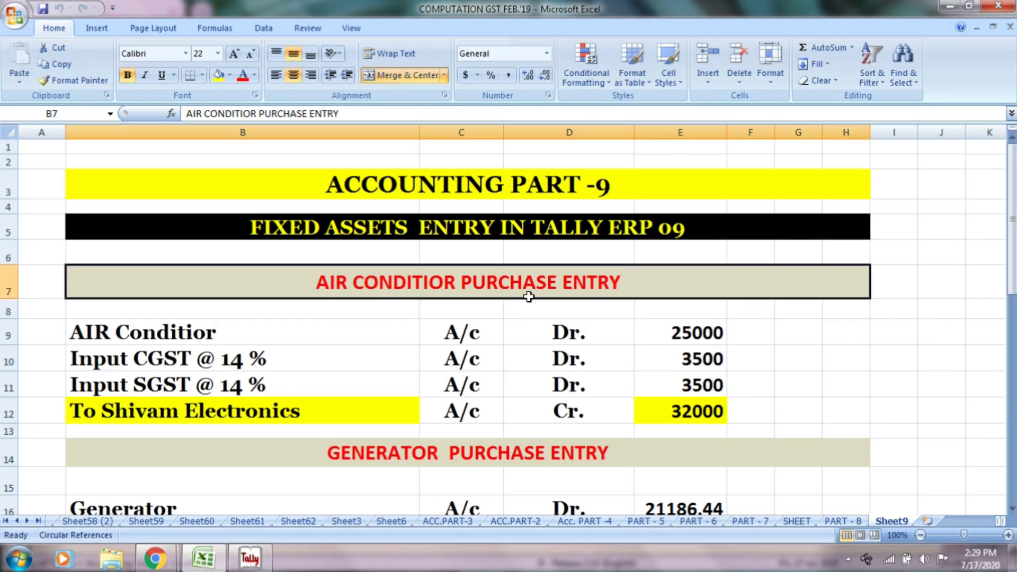
left_click(370, 329)
left_click(466, 330)
left_click(556, 333)
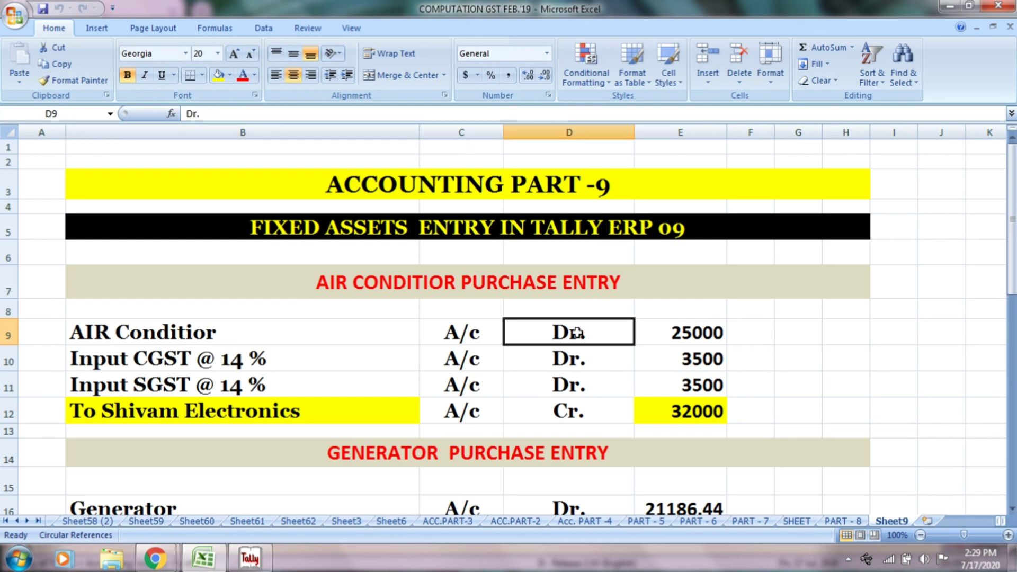
left_click(683, 343)
- Switch to Tally and start a new ledger named AIR CONDITIOR from the journal's first debit line, checking the spelling against the Excel sheet
key("alt+Tab")
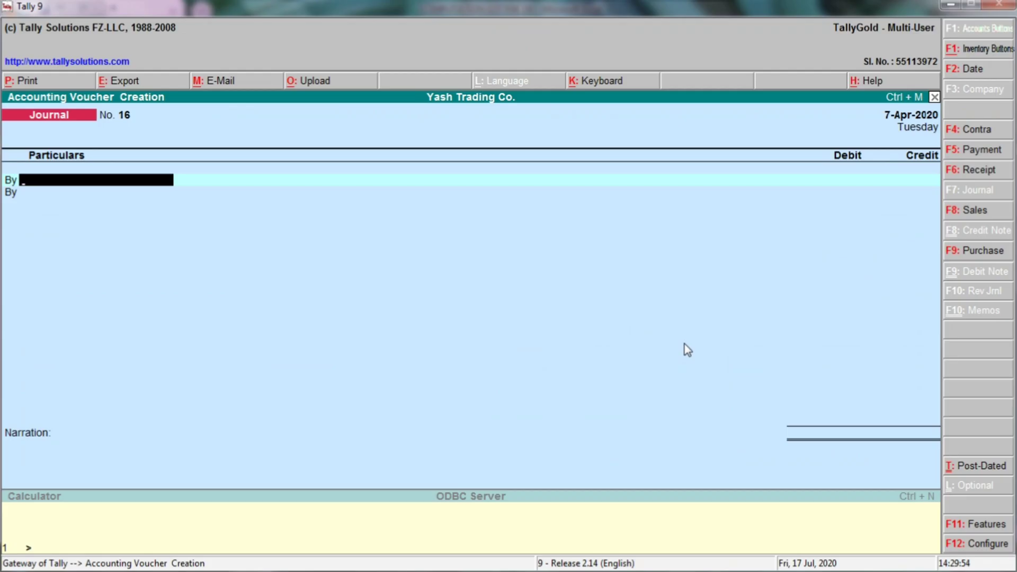
type("AI")
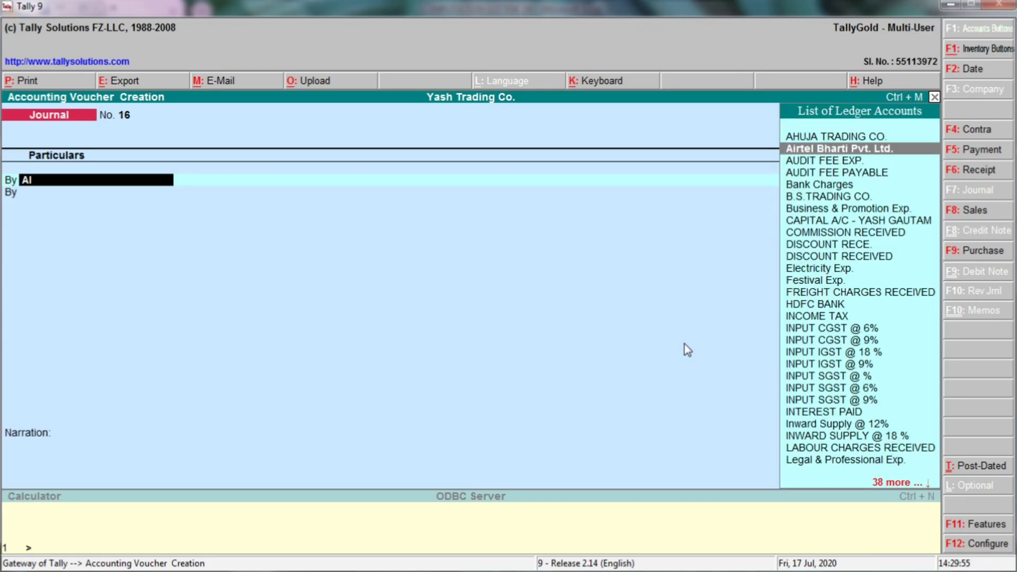
key("alt+c")
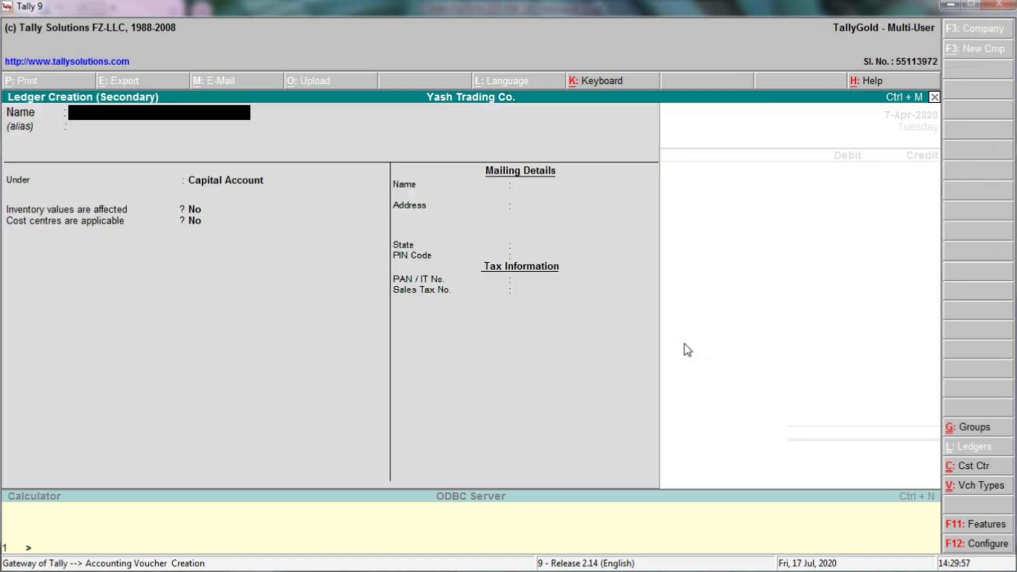
type("AIR")
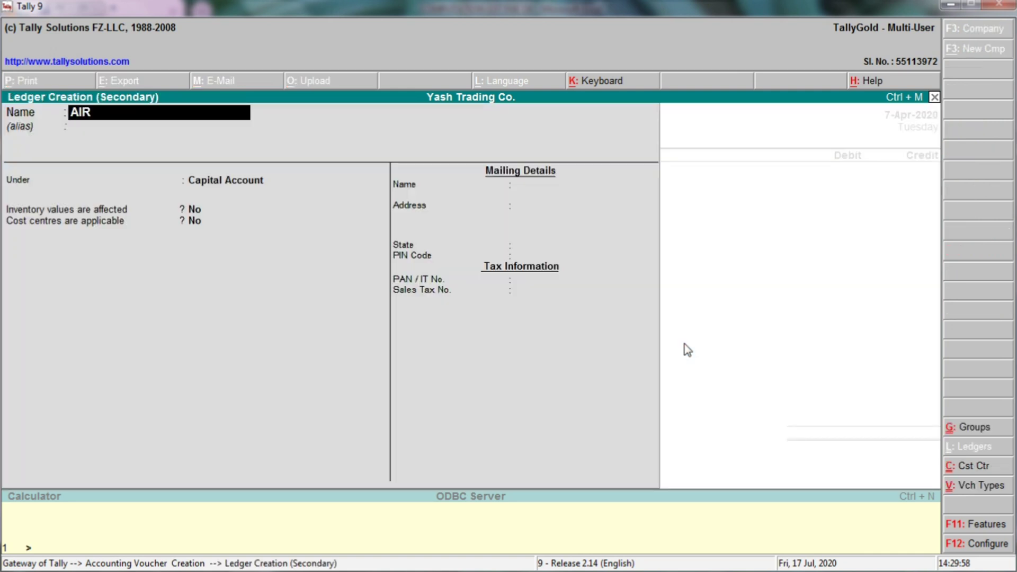
key("alt+Tab")
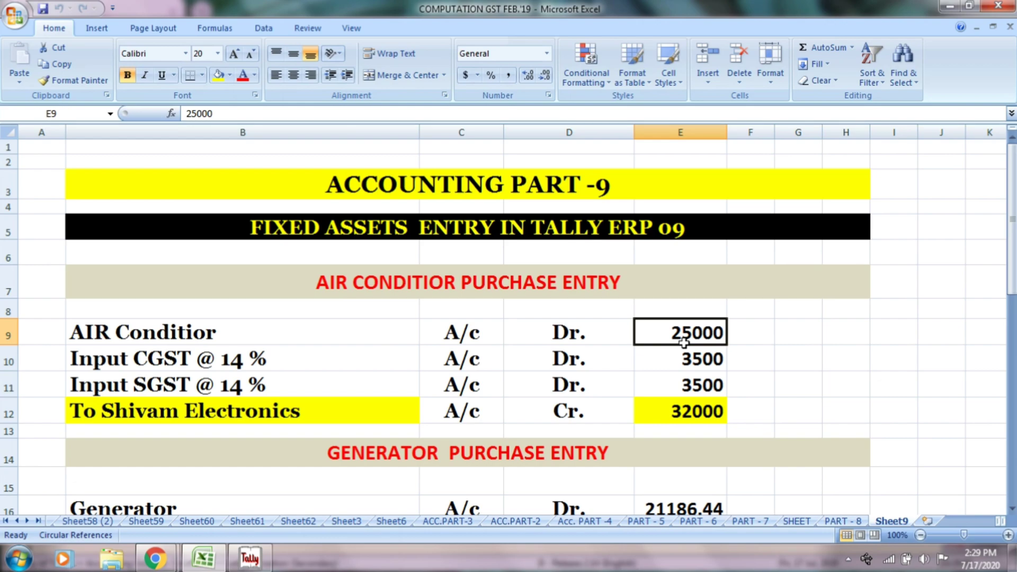
key("alt+Tab")
type("CON")
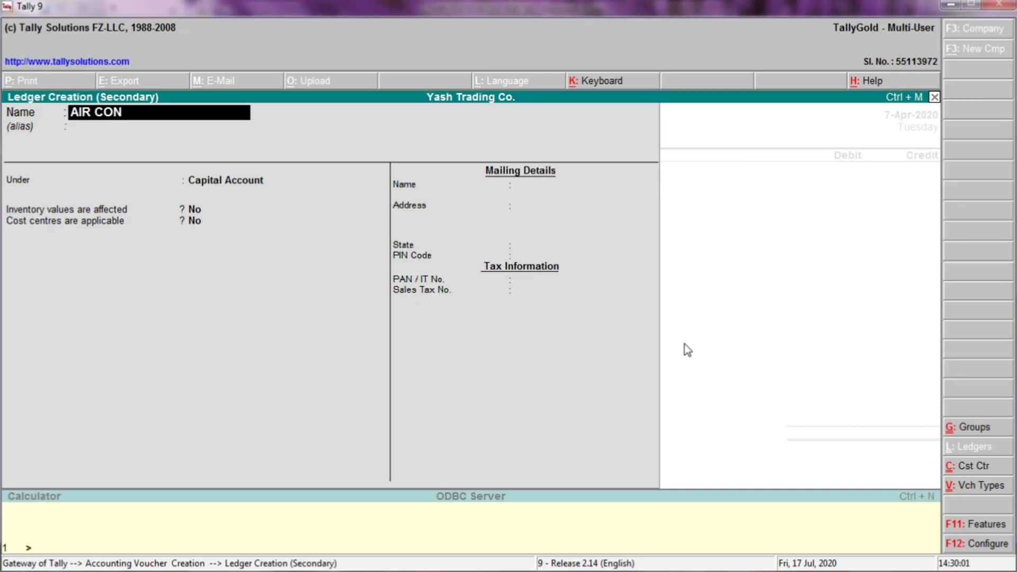
key("alt+Tab")
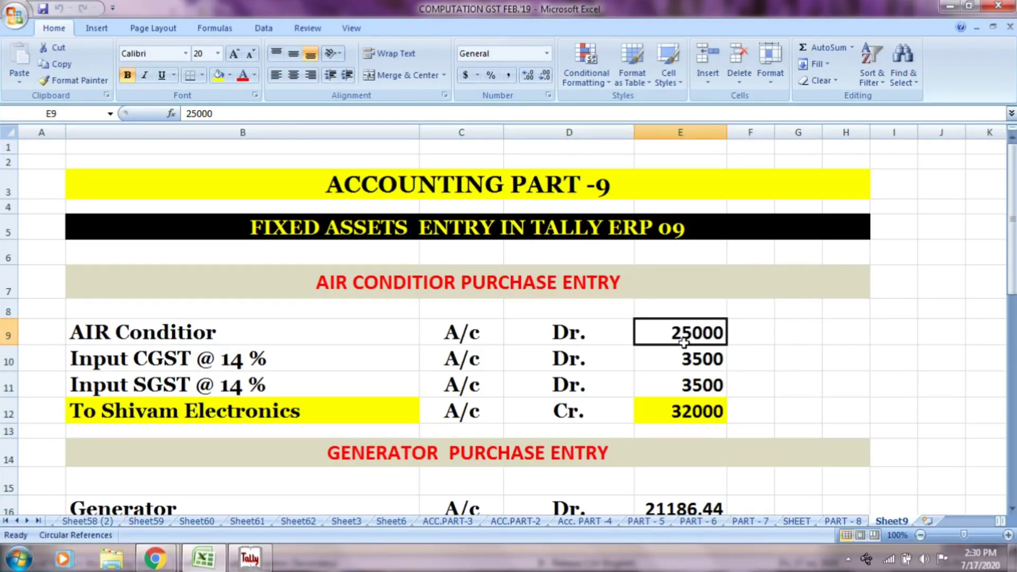
key("alt+Tab")
type("DIT")
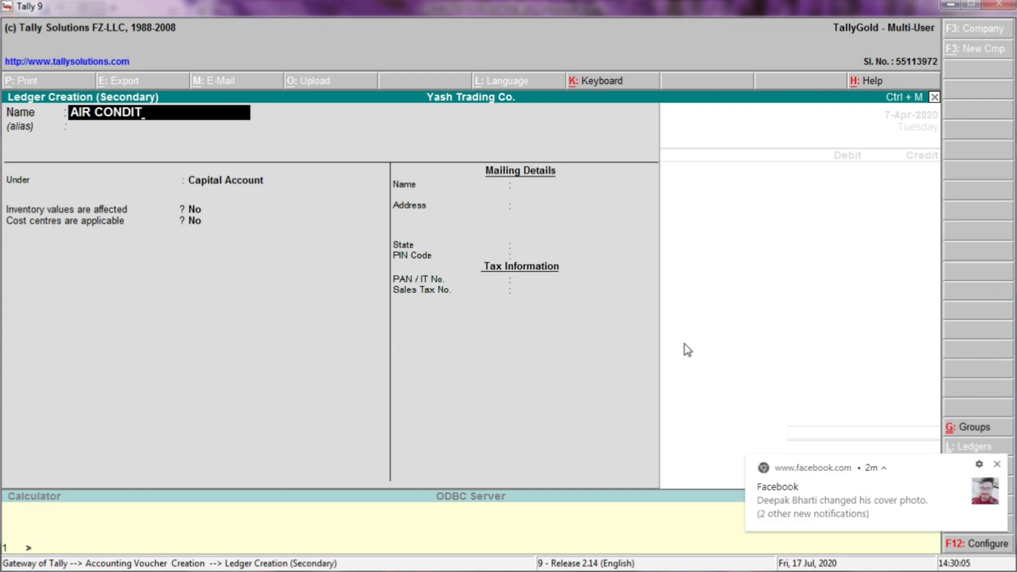
key("alt+Tab")
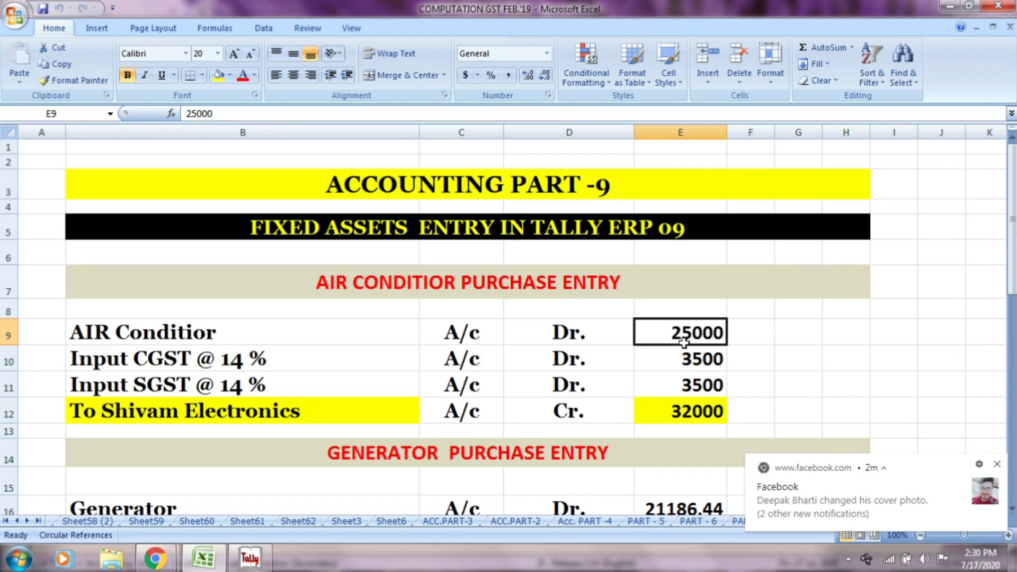
left_click(999, 464)
key("alt+Tab")
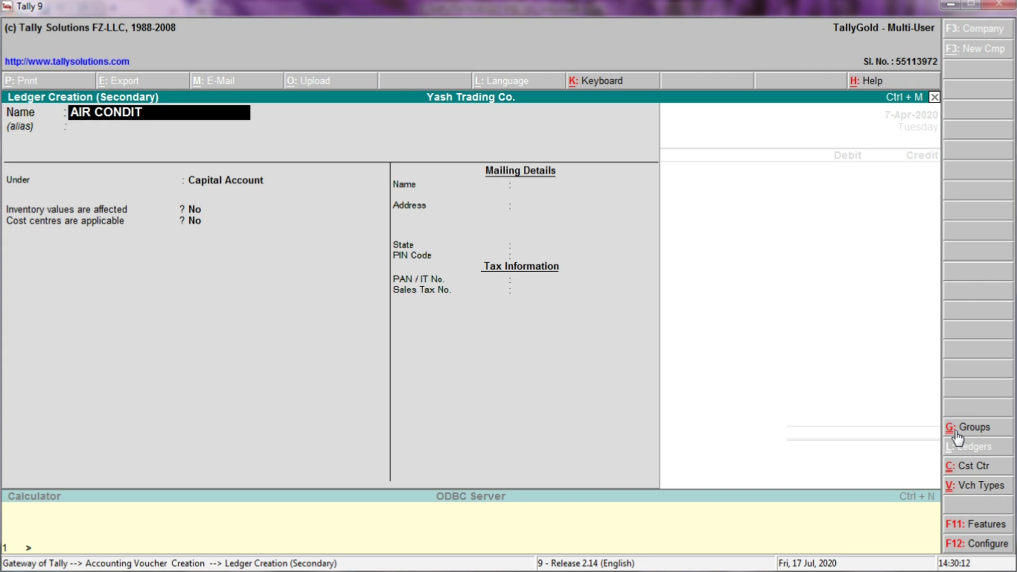
type("IOR")
key("Return")
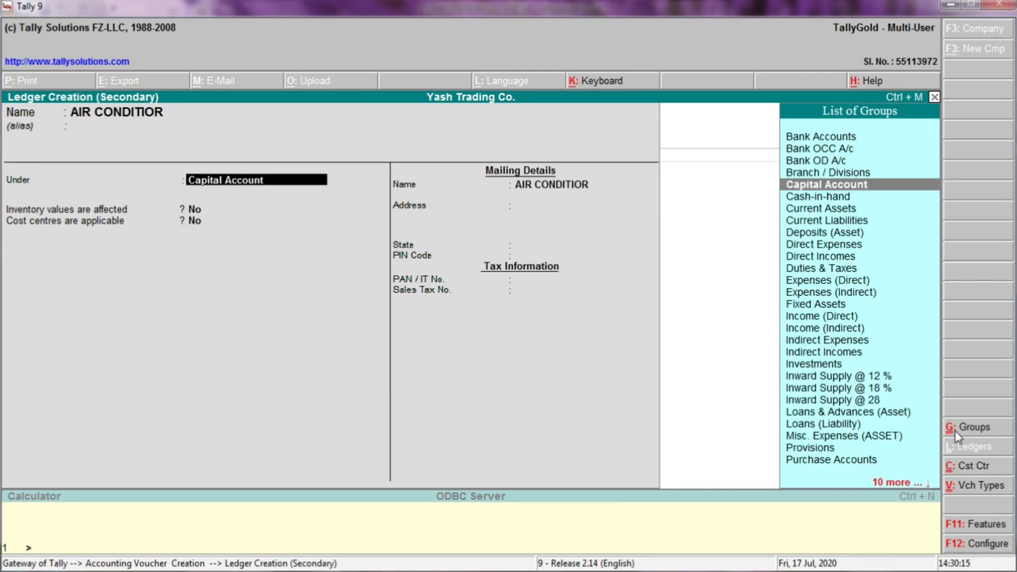
- Place the AIR CONDITIOR ledger under Fixed Assets and save it with the remaining settings left at their defaults
type("FI")
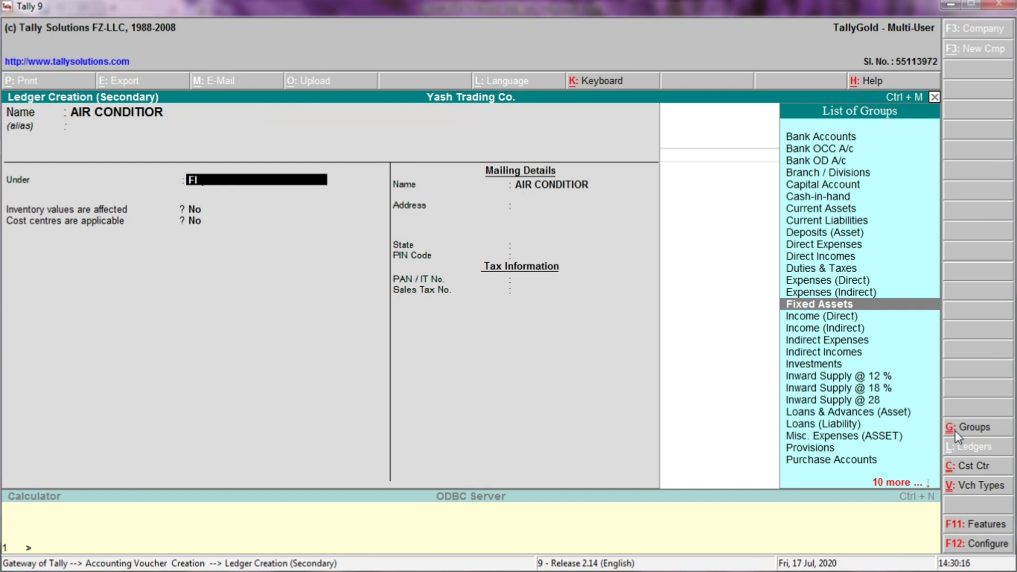
type("XED")
key("Return")
key("Return")
key("Return")
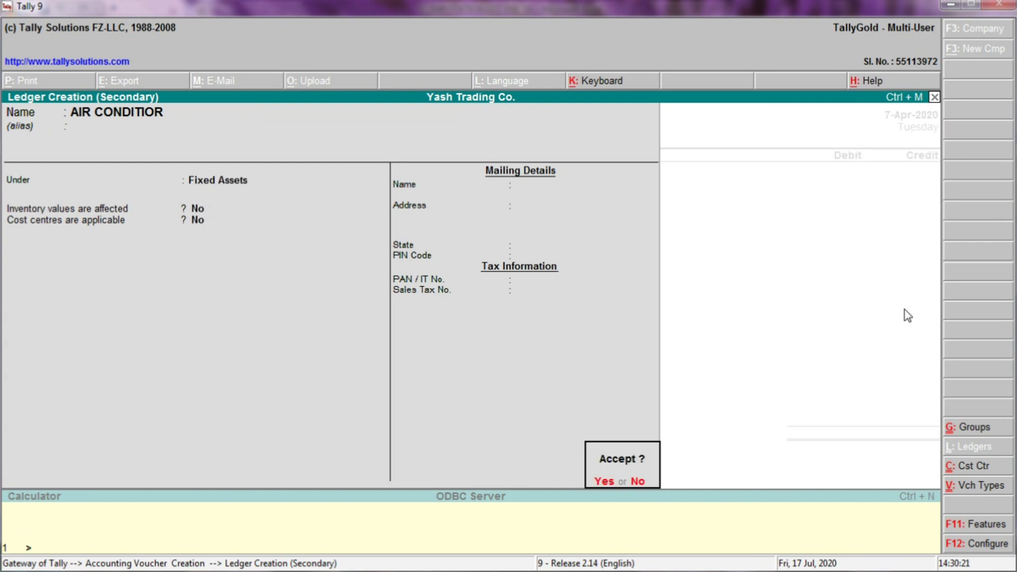
key("Return")
- Check the air conditioner's amount in the Excel sheet and enter a 25000 debit for AIR CONDITIOR in the Tally journal
key("alt+Tab")
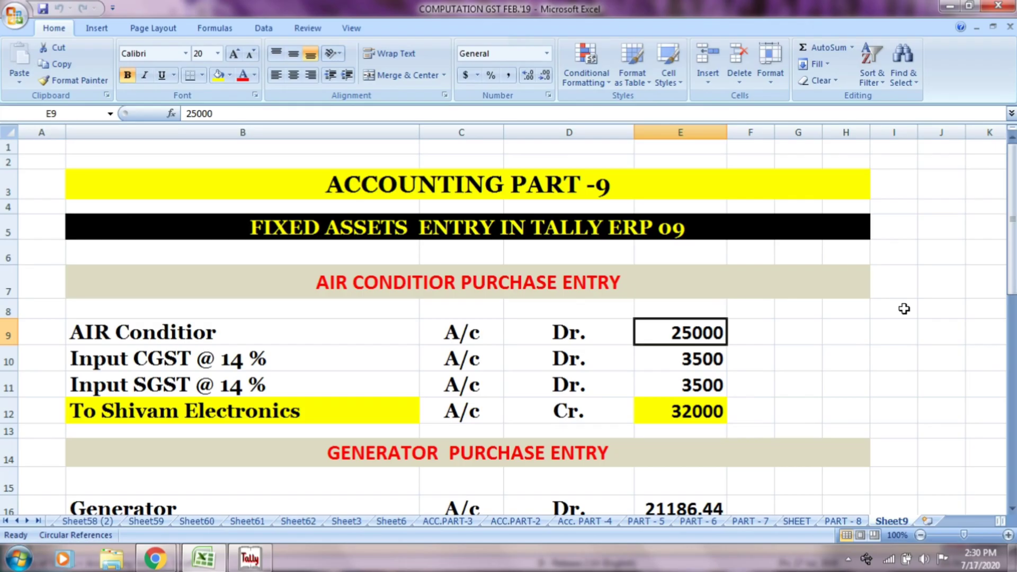
key("alt+Tab")
type("25000")
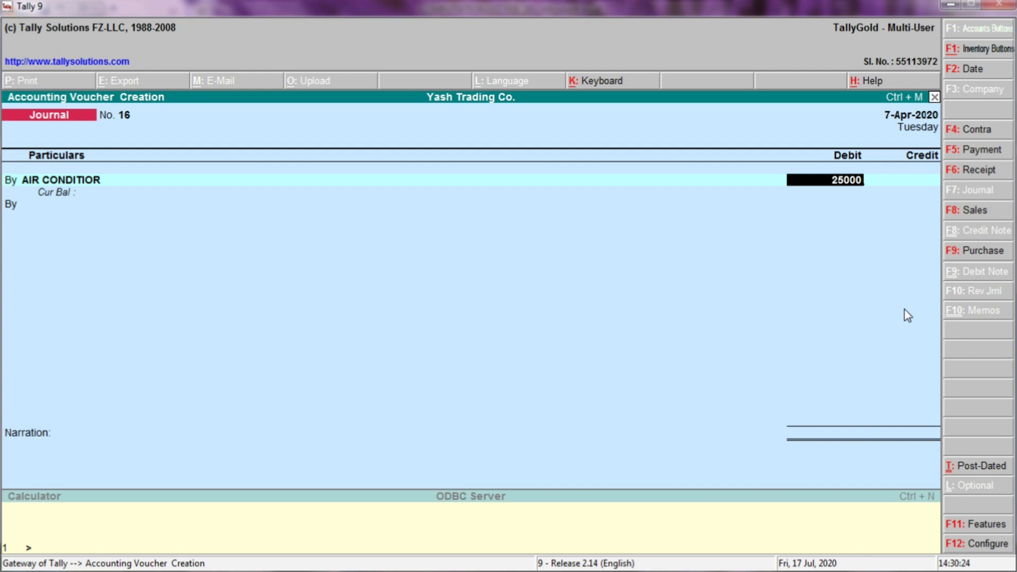
key("Return")
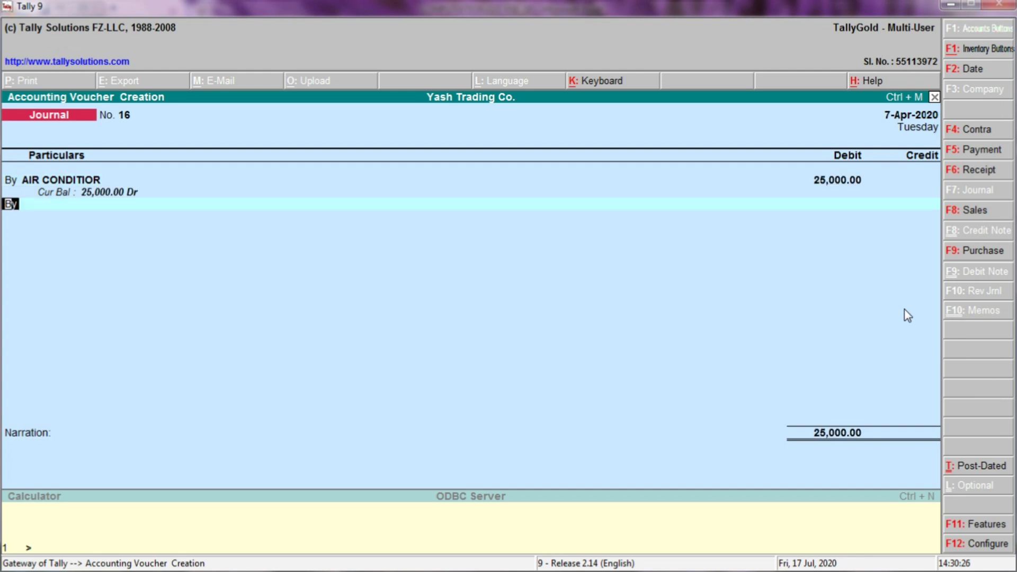
- Check the next line in Excel and start a new ledger named INPUT CGST @ 14 % from the journal's second debit line in Tally
key("alt+Tab")
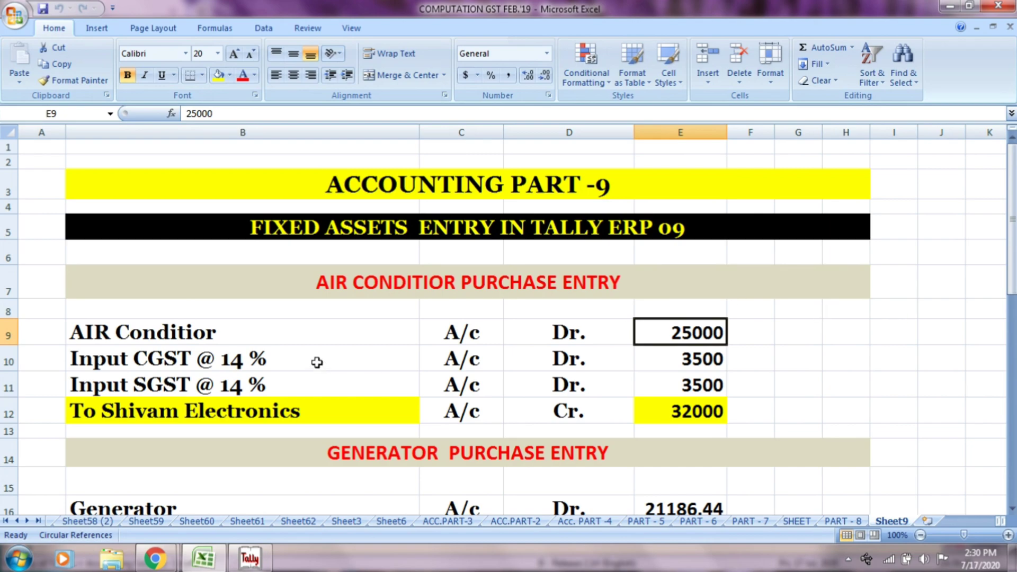
key("alt+Tab")
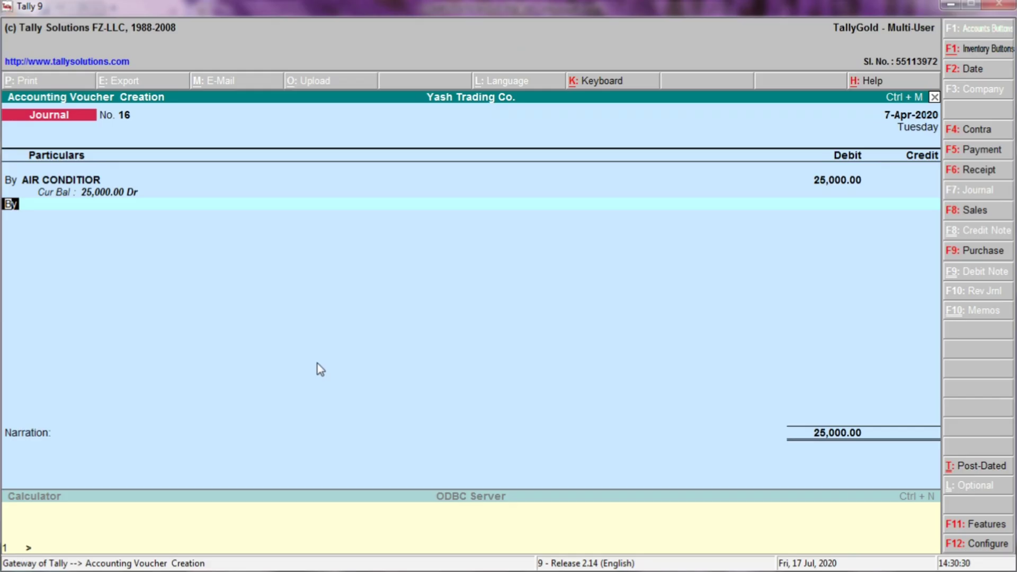
key("Return")
type("INP")
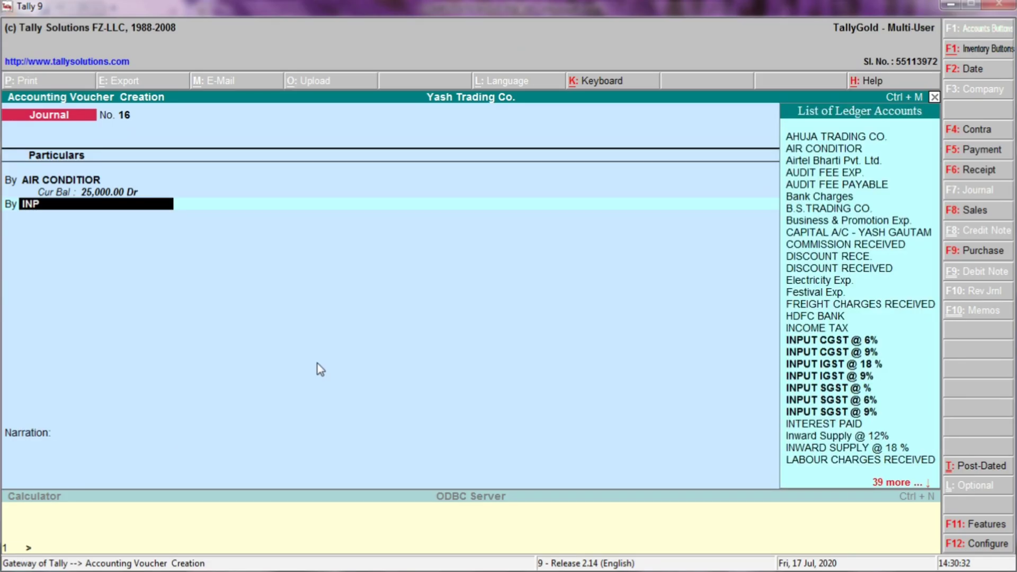
type("UT")
key("alt+c")
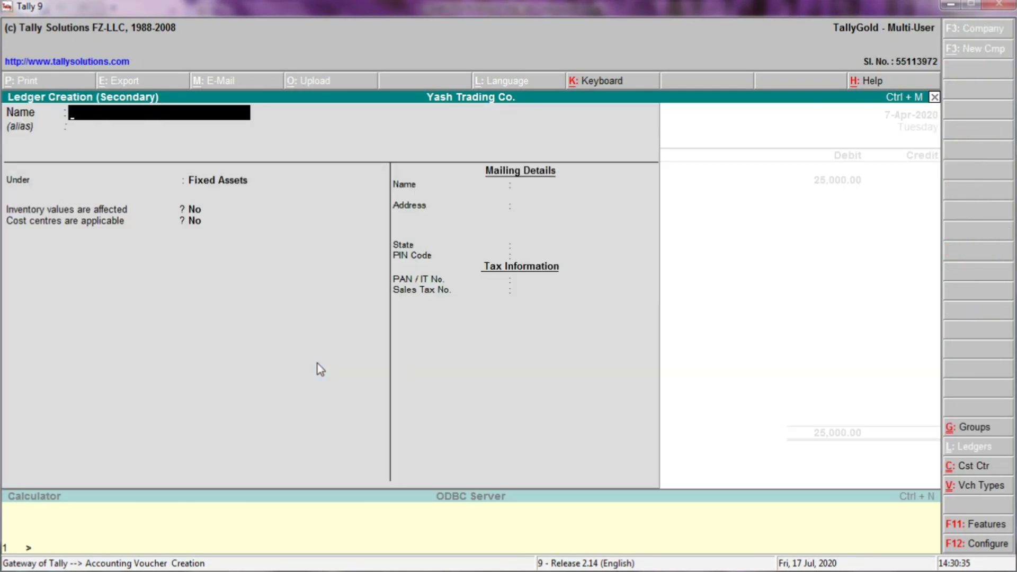
type("INPUT")
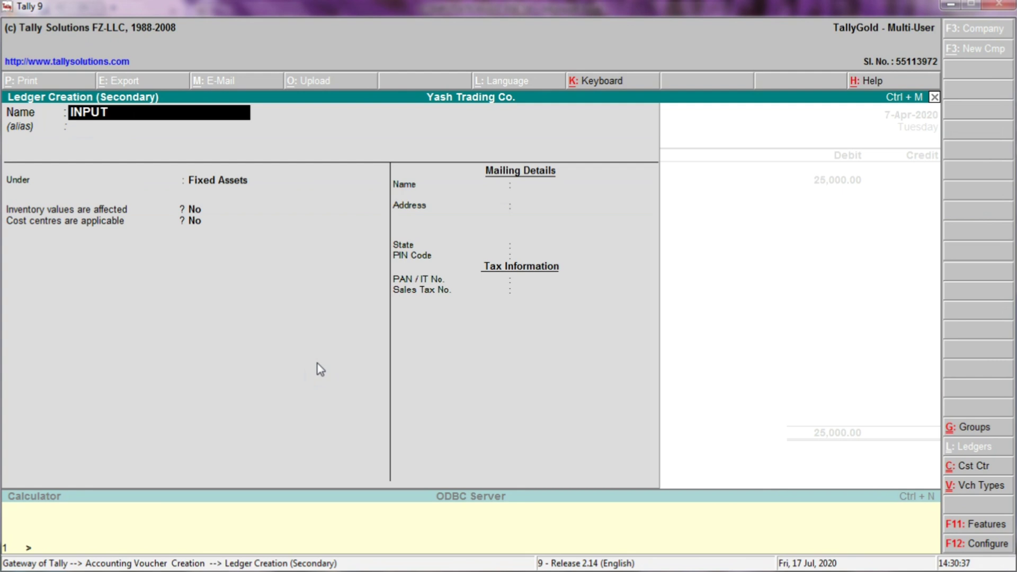
type(" CGST @ 14")
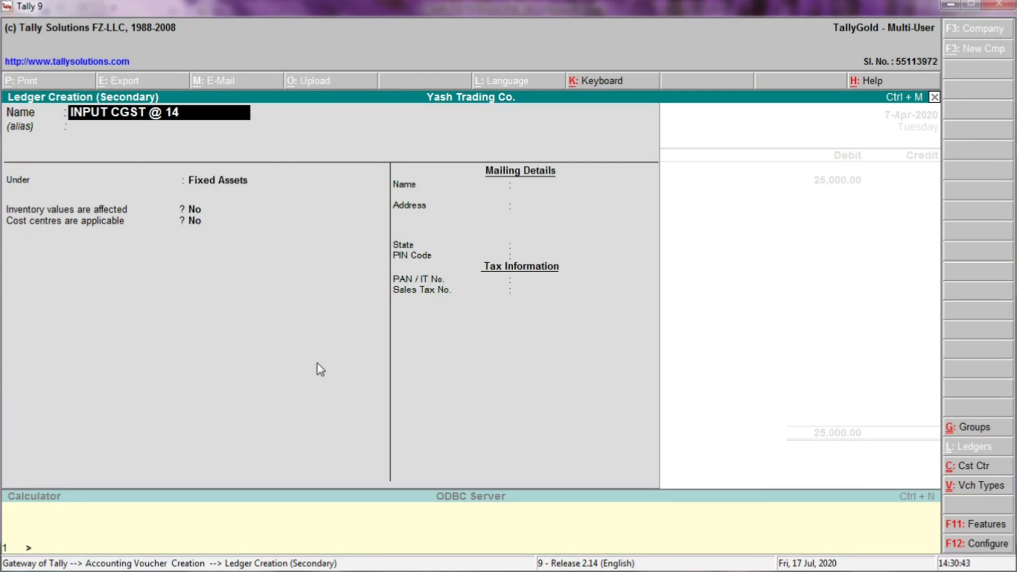
type(" %")
key("Return")
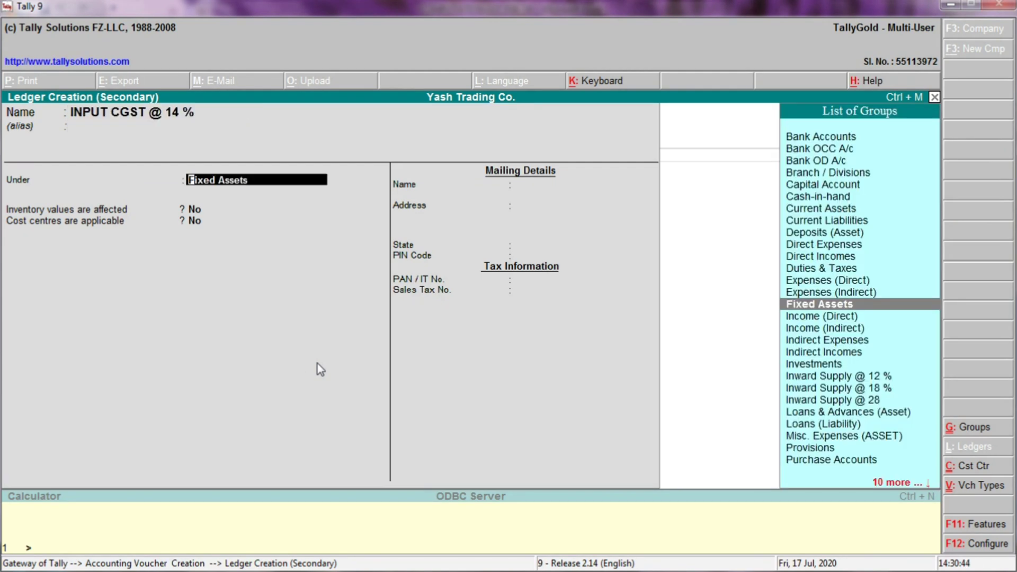
- Place the INPUT CGST @ 14 % ledger under Duties & Taxes with type Others and 0 % calculation, and save it
type("DUT")
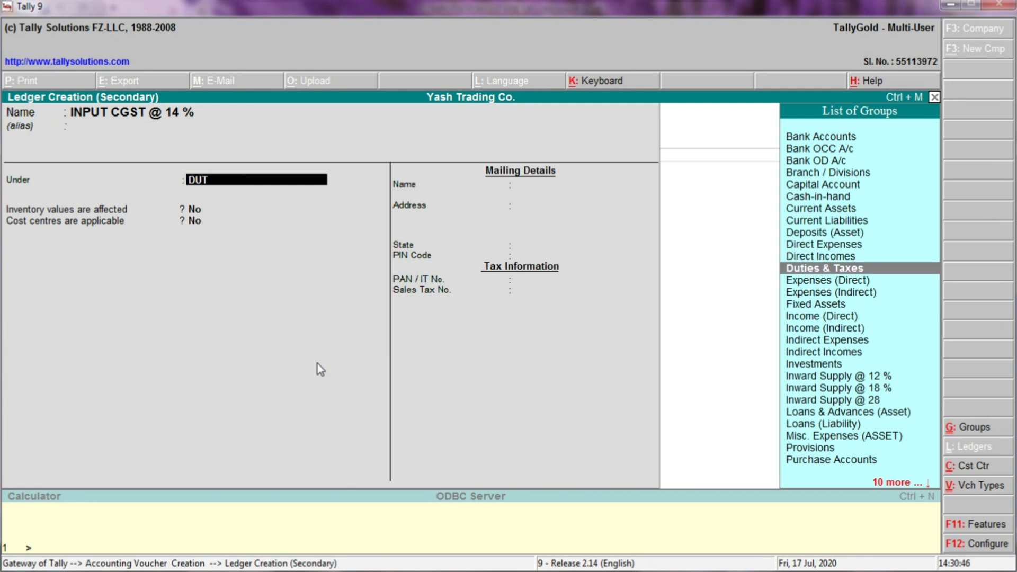
key("Return")
key("Return")
key("Return")
key("Return")
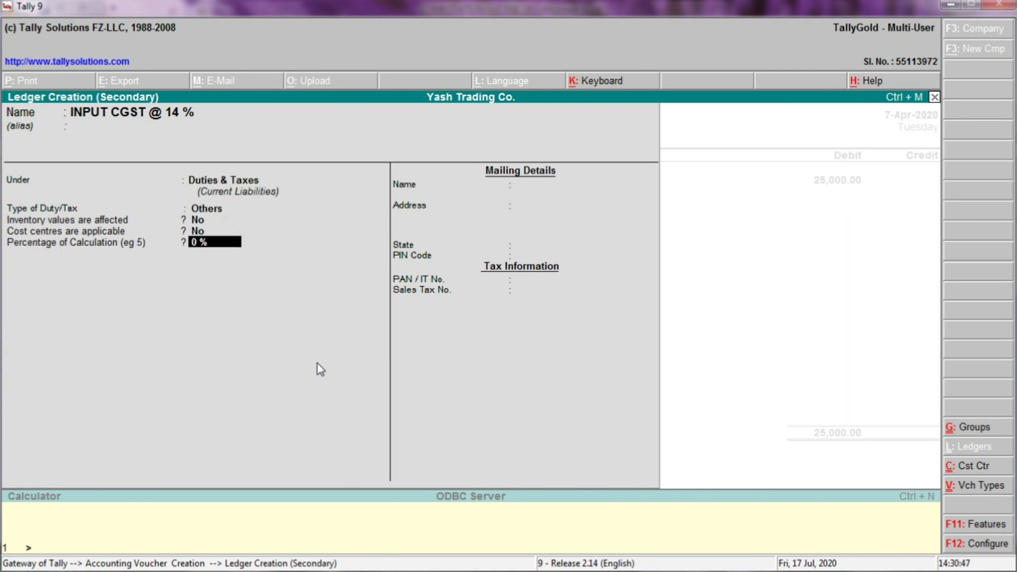
key("Return")
key("Return")
- Read the Input CGST line's side and amount in Excel, and enter a 3500 debit for INPUT CGST @ 14 % in Tally
key("alt+Tab")
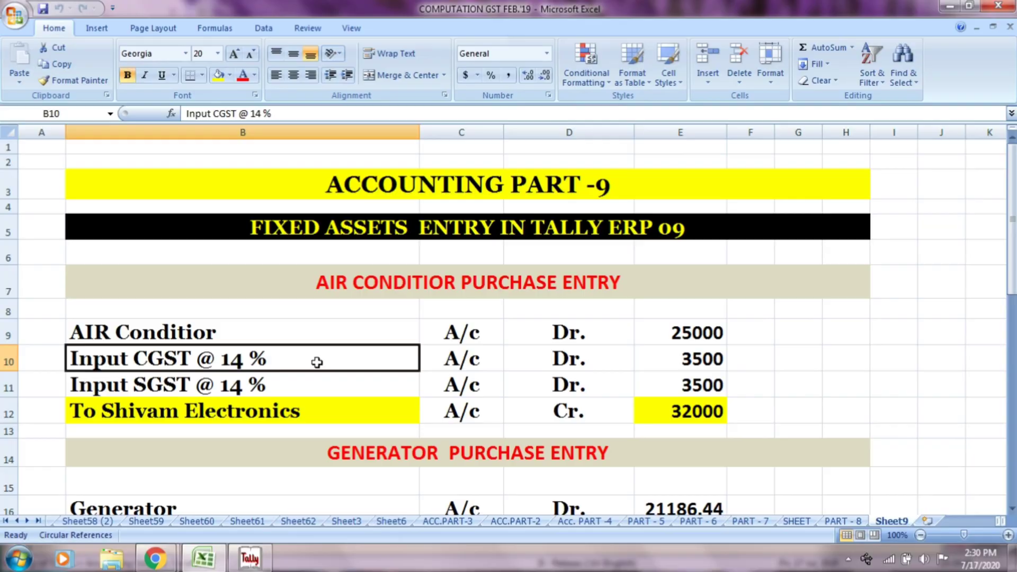
left_click(471, 361)
left_click(566, 362)
left_click(671, 365)
key("alt+Tab")
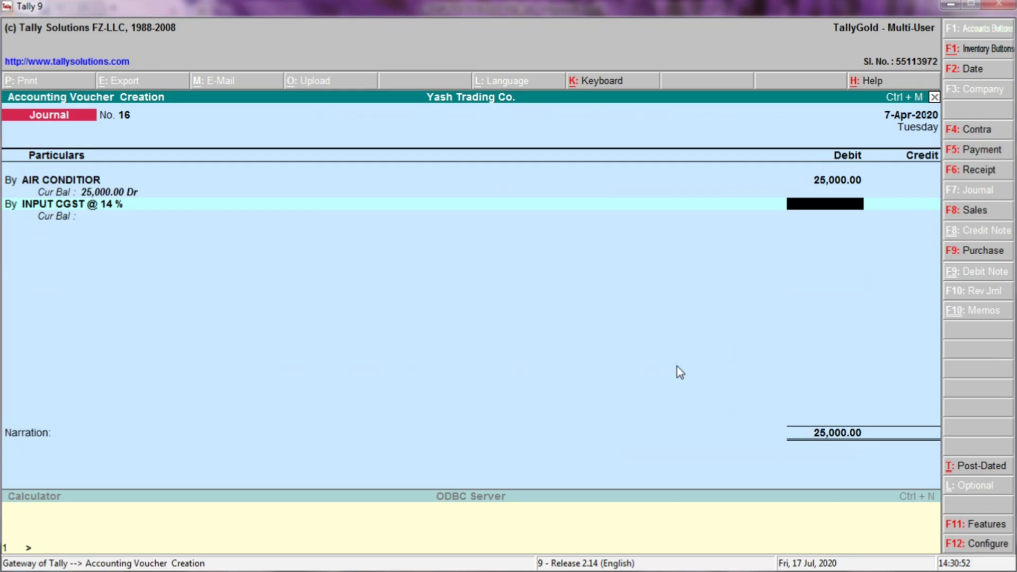
type("3500")
key("Return")
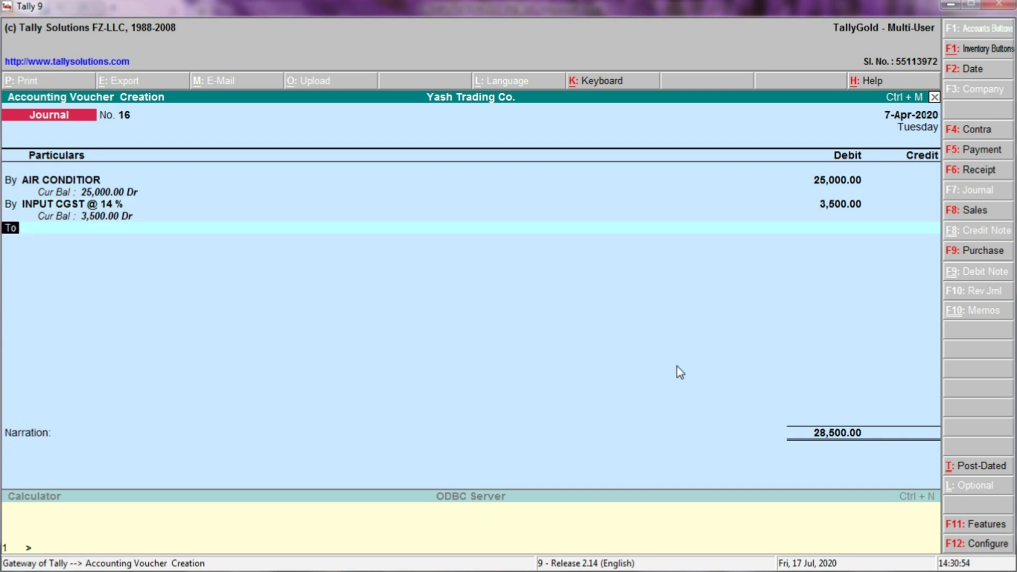
- Make the journal's third line a debit and start a new ledger named INPUT SGST @ 14 % from it
type("b")
key("Return")
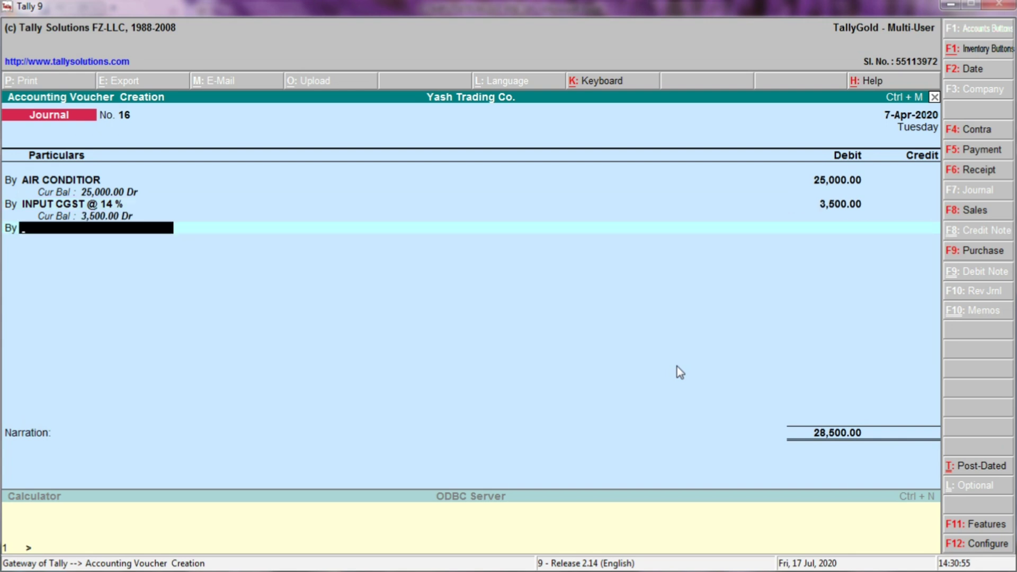
type("INPUT")
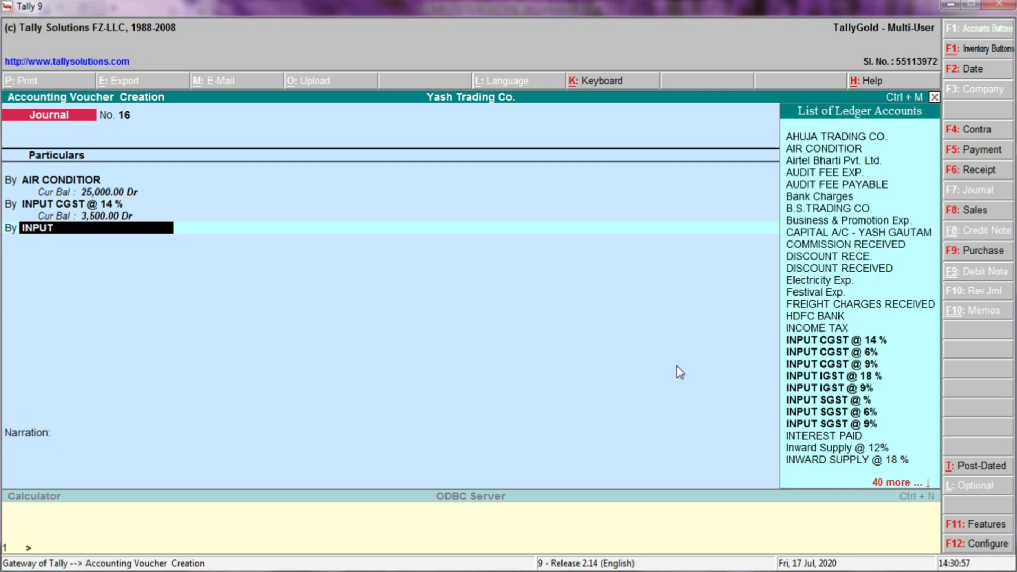
key("alt+c")
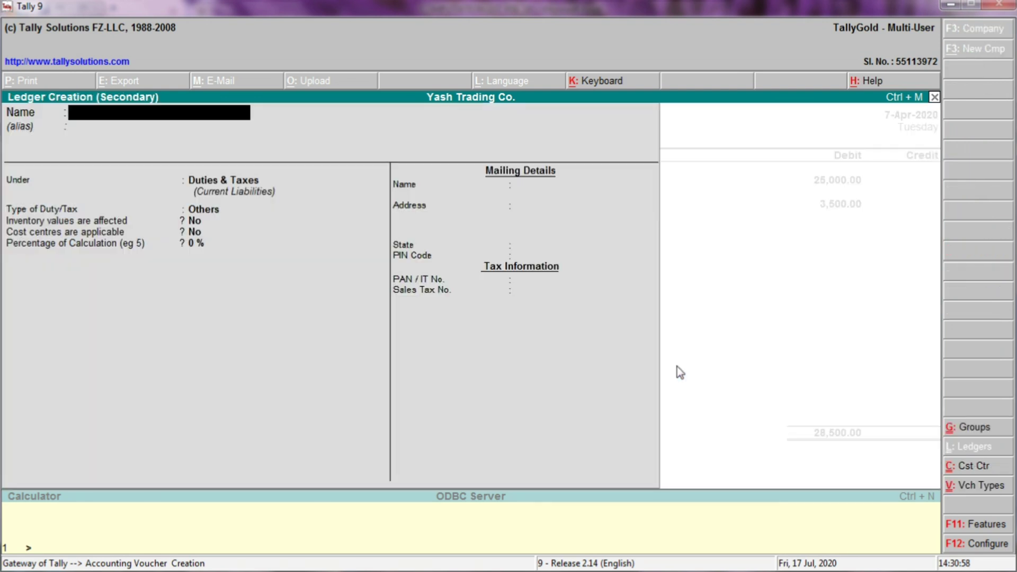
type("INPU")
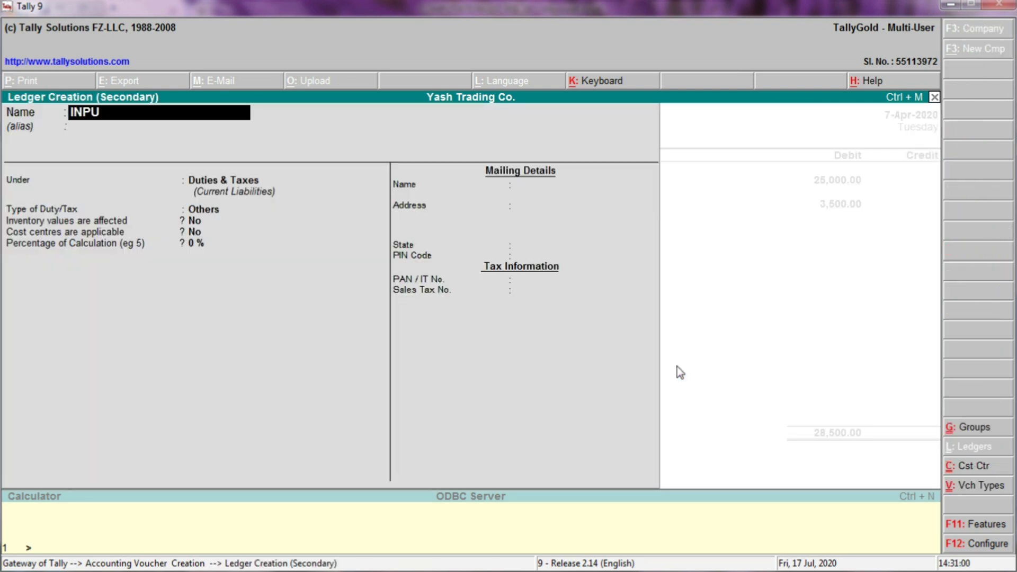
type("T SGST @ 1")
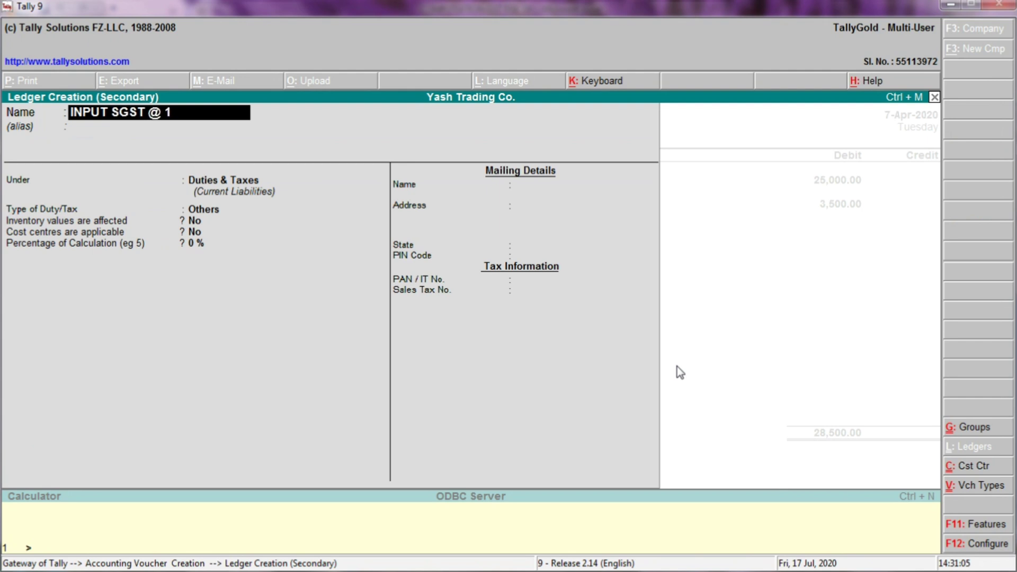
type("4 %")
- Keep the INPUT SGST @ 14 % ledger under Duties & Taxes with type Others and save it into the voucher line
key("Return")
key("Return")
key("Return")
key("Return")
key("Return")
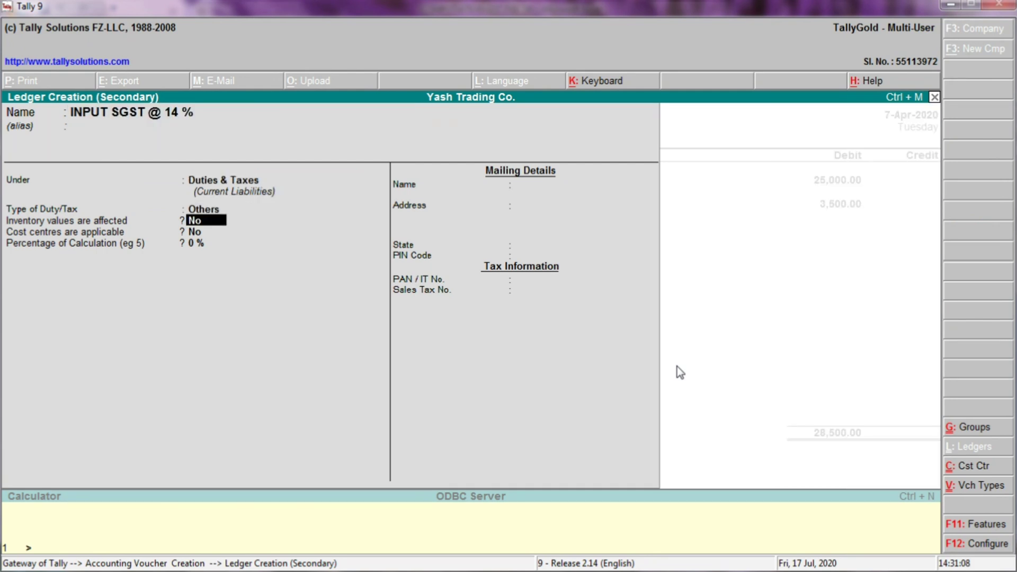
key("Return")
key("Return")
key("Return")
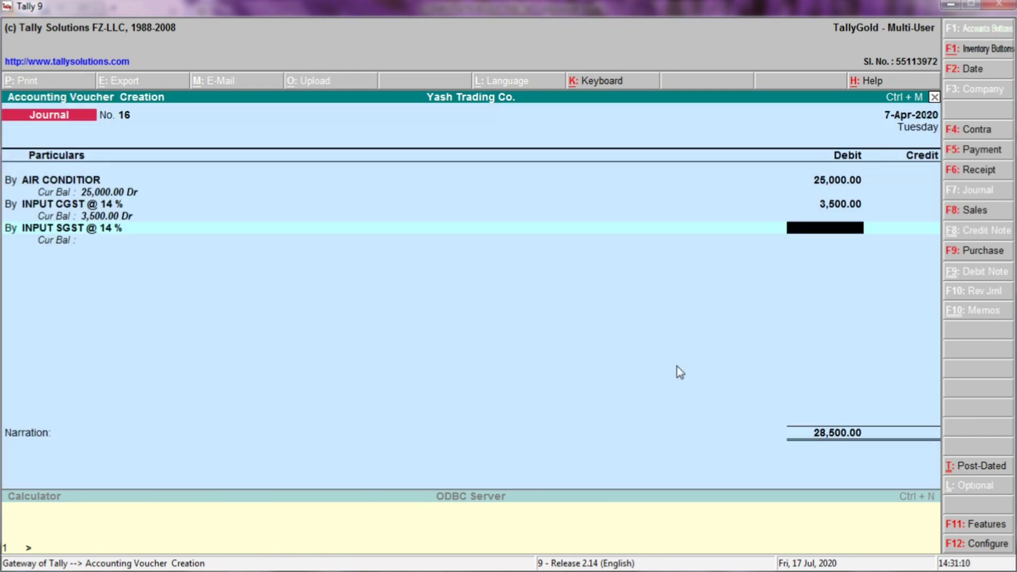
- Check the Input SGST amount in Excel, and enter a 3500 debit for INPUT SGST @ 14 % in the Tally journal
key("alt+Tab")
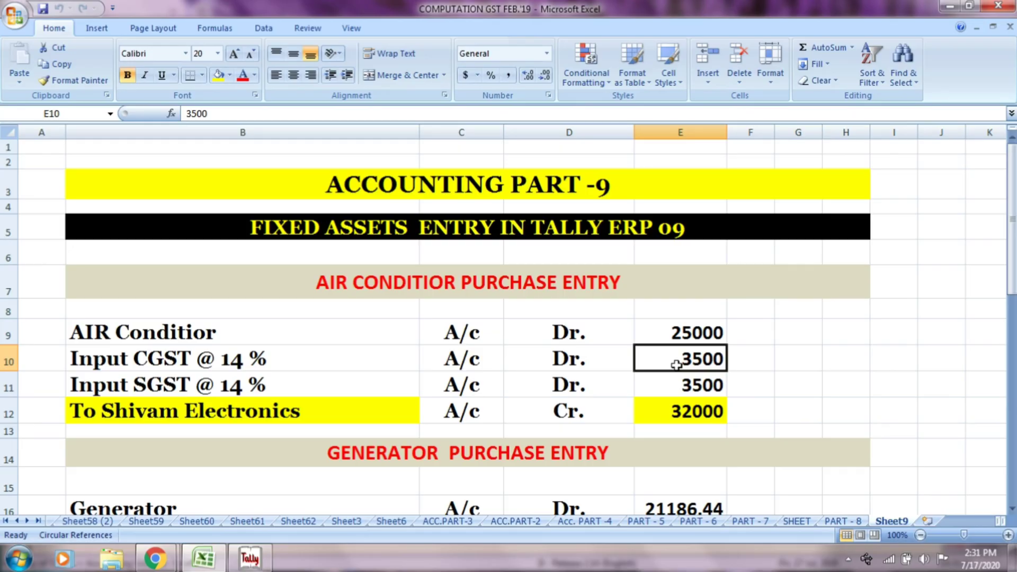
key("alt+Tab")
type("3500")
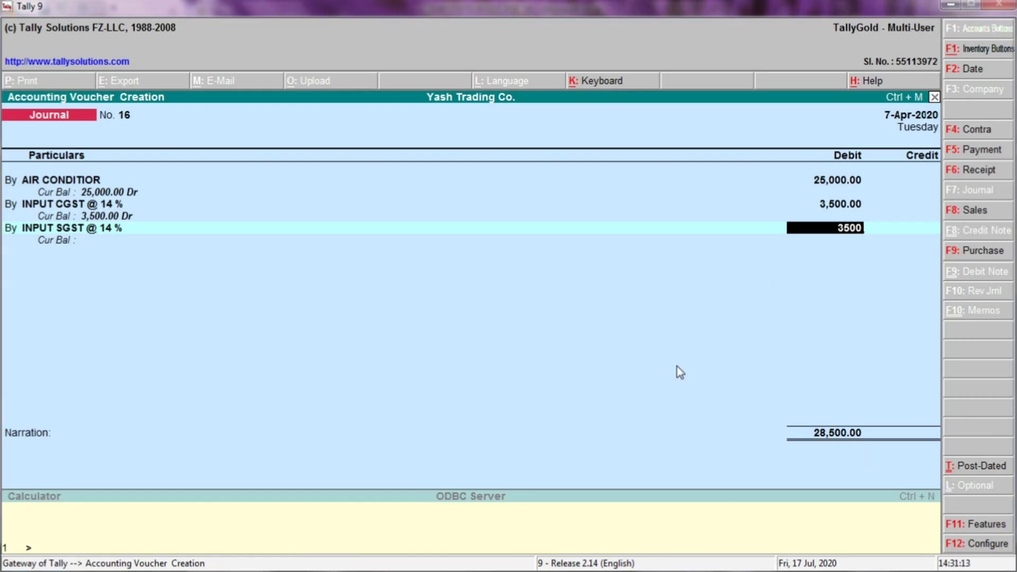
key("Return")
key("Return")
- In Excel, go through the account, side and amount of the Input SGST @ 14 % and Shivam Electronics lines
key("alt+Tab")
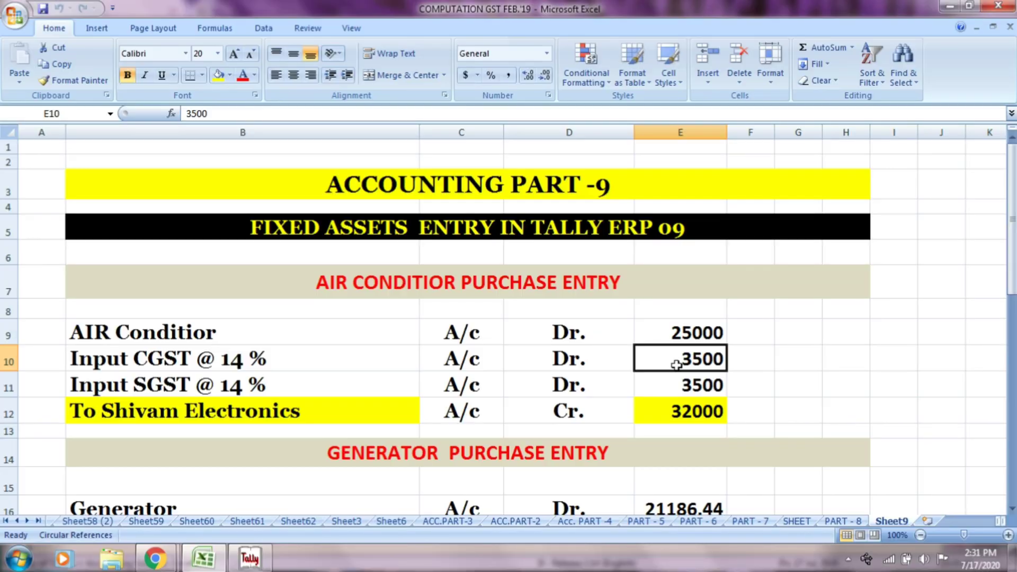
left_click(366, 380)
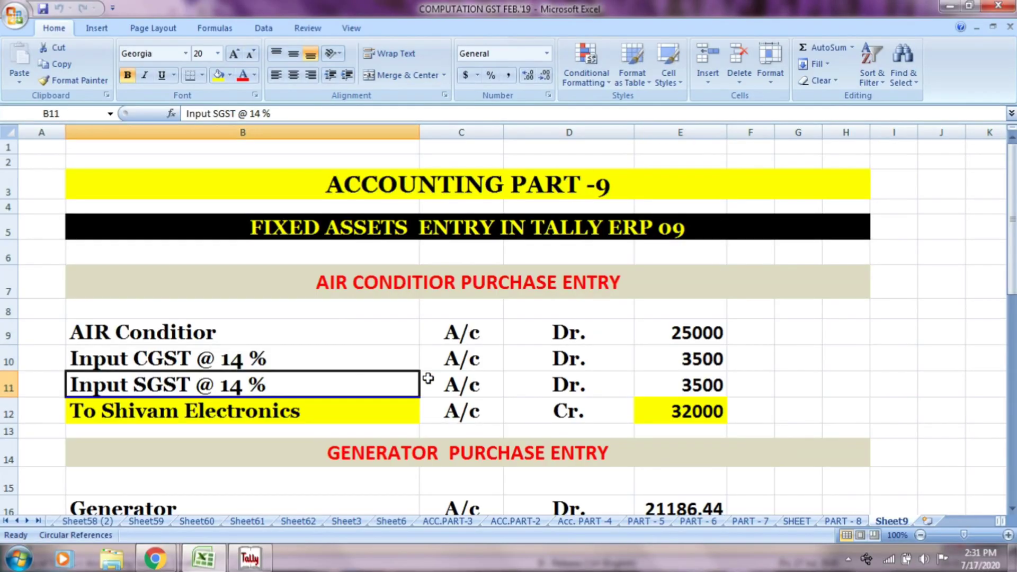
left_click(445, 380)
left_click(540, 392)
left_click(672, 387)
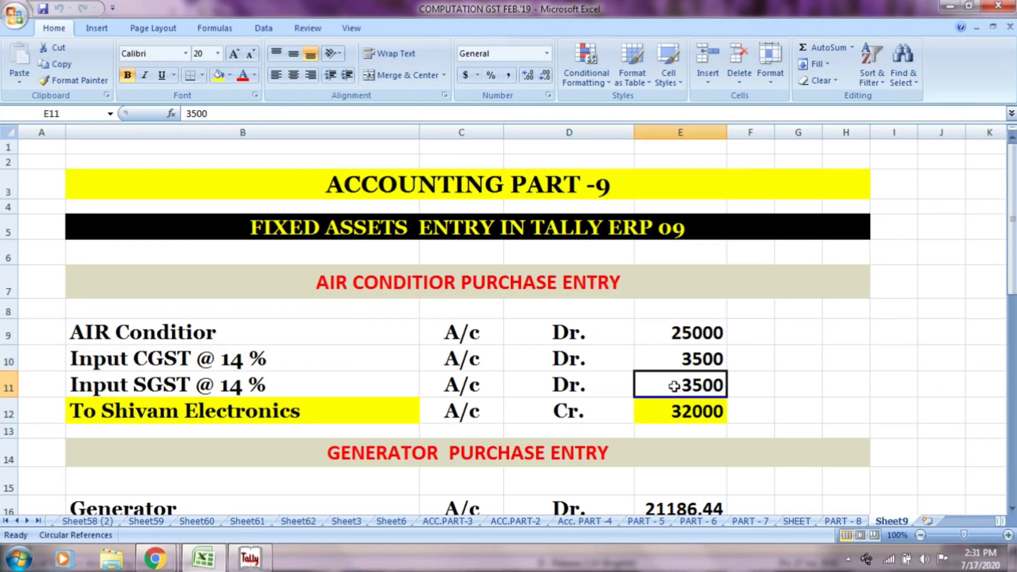
left_click(334, 420)
left_click(447, 416)
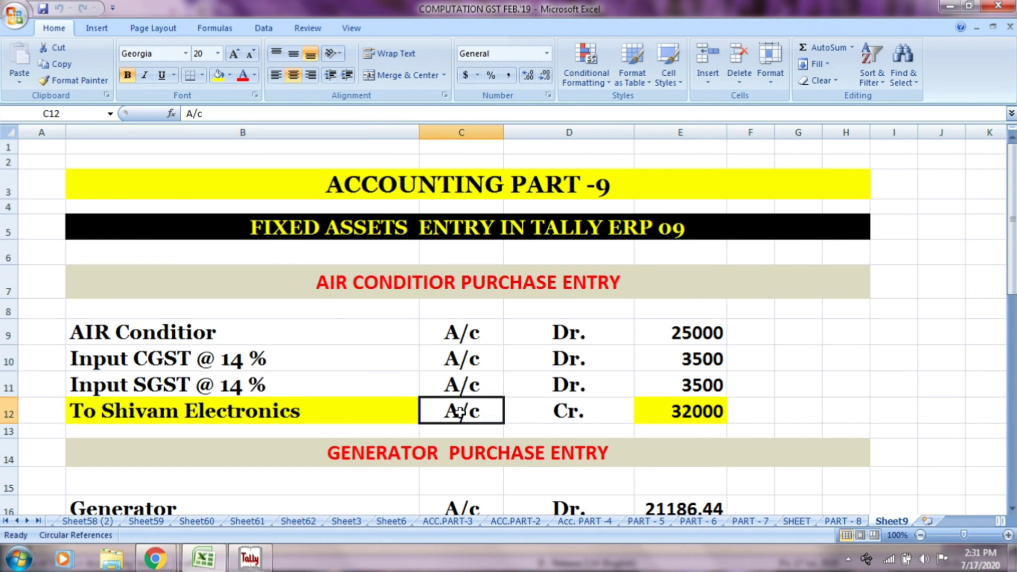
left_click(566, 412)
left_click(671, 418)
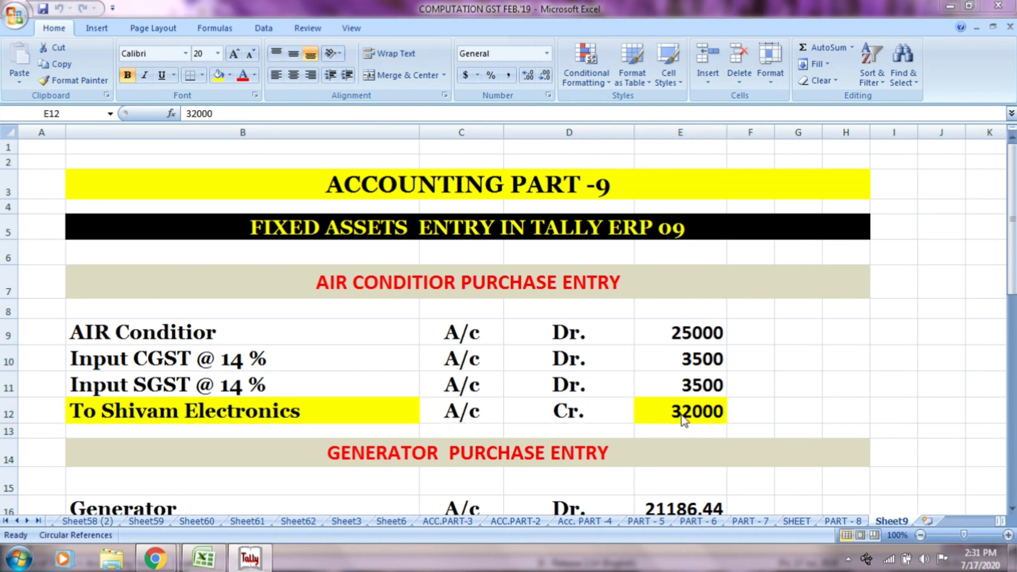
- Switch to Tally and start a new ledger named SHIVAM ELECTRIONICS from the journal's credit line, without an alias
key("alt+Tab")
key("alt+c")
type("S")
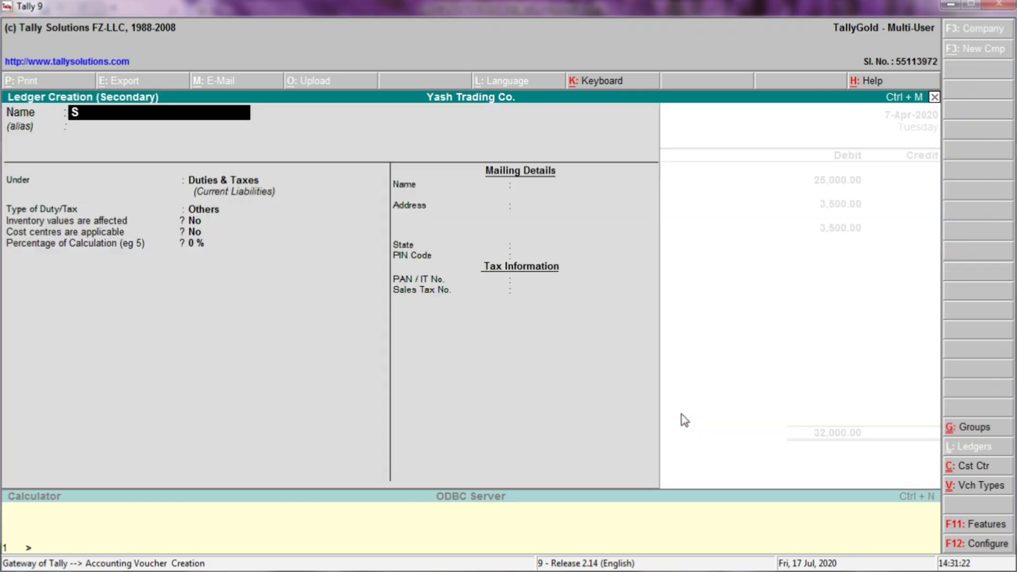
type("HIVAM")
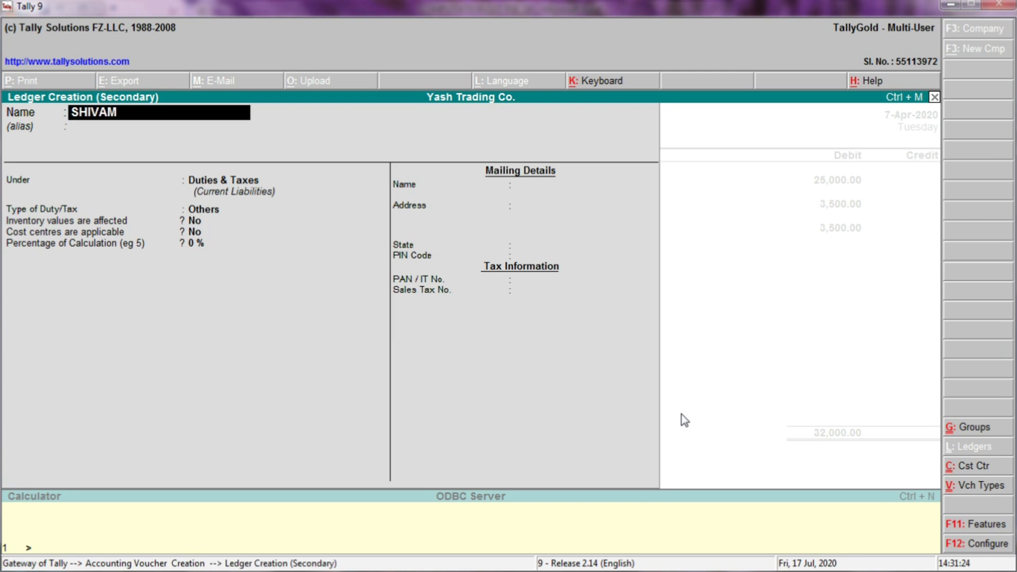
type(" ELECTRIONI")
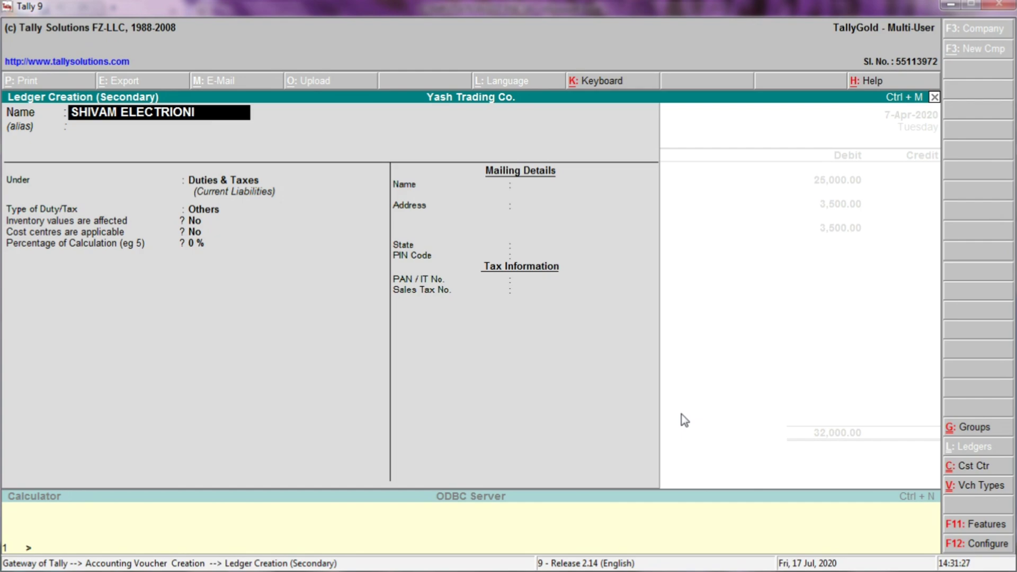
key("alt+Tab")
key("alt+Tab")
type("CS")
key("Return")
key("Return")
- Place the ledger under Sundry Creditors with state Not Applicable, save it, and accept the 32,000 credit on its journal line
type("SUNDRY")
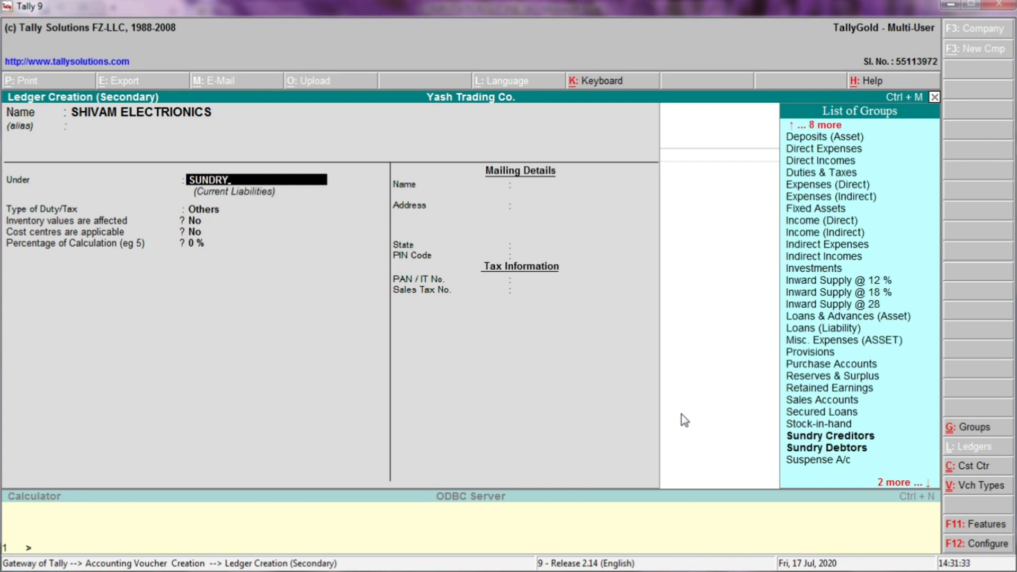
key("Down")
key("Up")
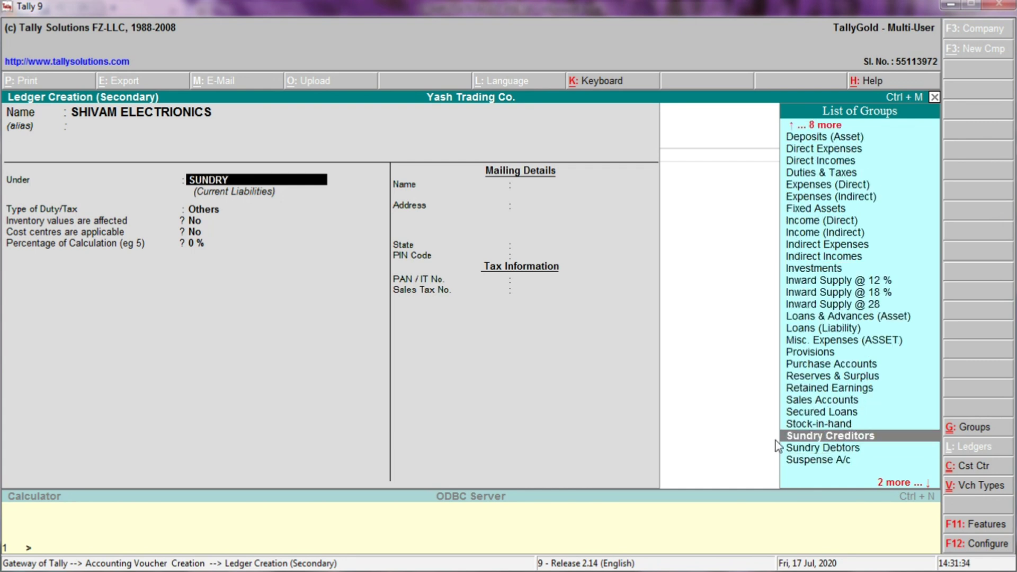
key("Return")
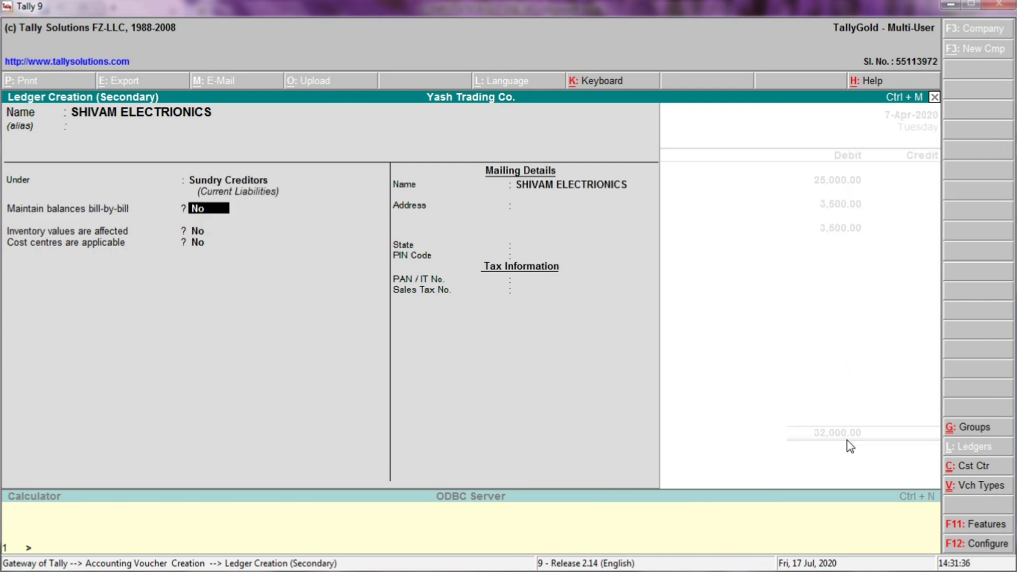
key("Return")
key("Return")
key("Return")
key("Return")
key("Return")
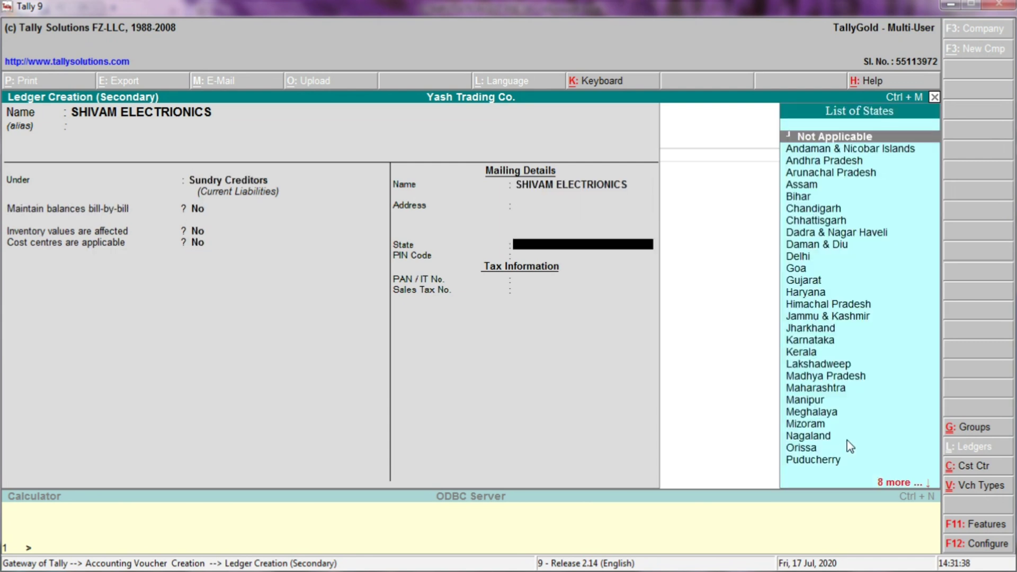
key("Return")
key("Return")
key("Return")
key("Return")
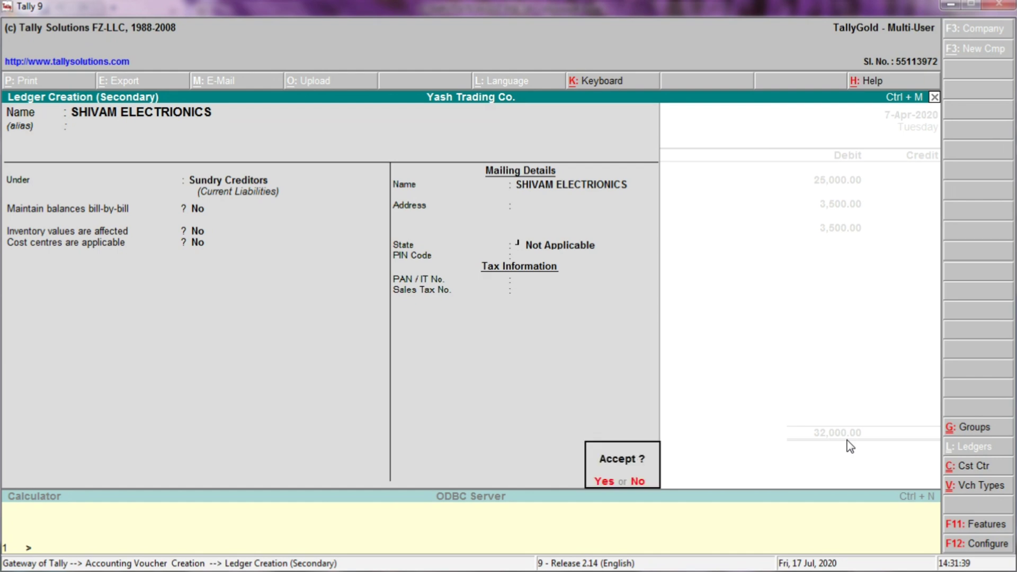
key("Return")
key("Return")
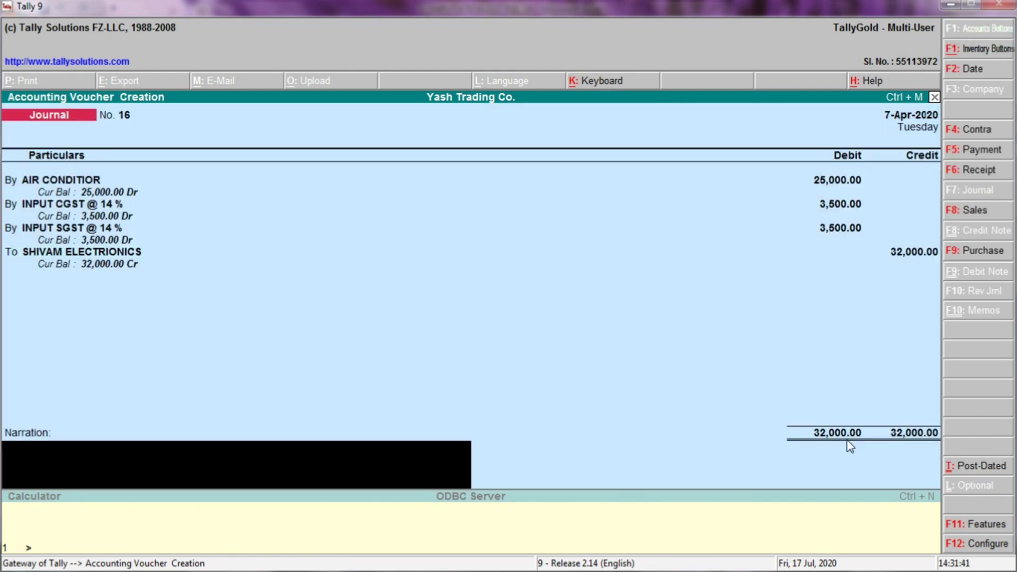
- Compare the supplier's credit with the Excel sheet, and go back to the AIR CONDITIOR line of the Tally journal
key("alt+Tab")
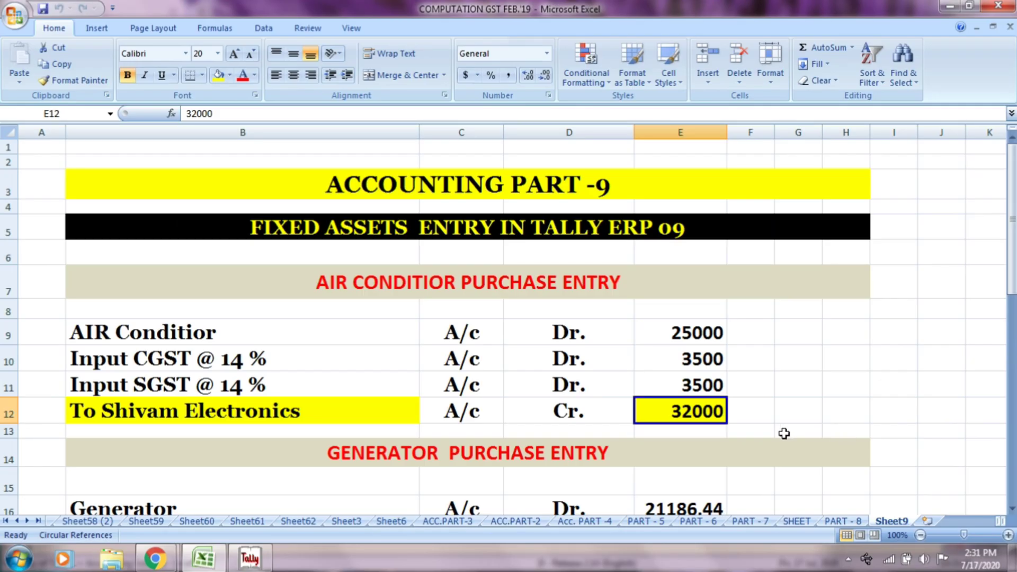
key("alt+Tab")
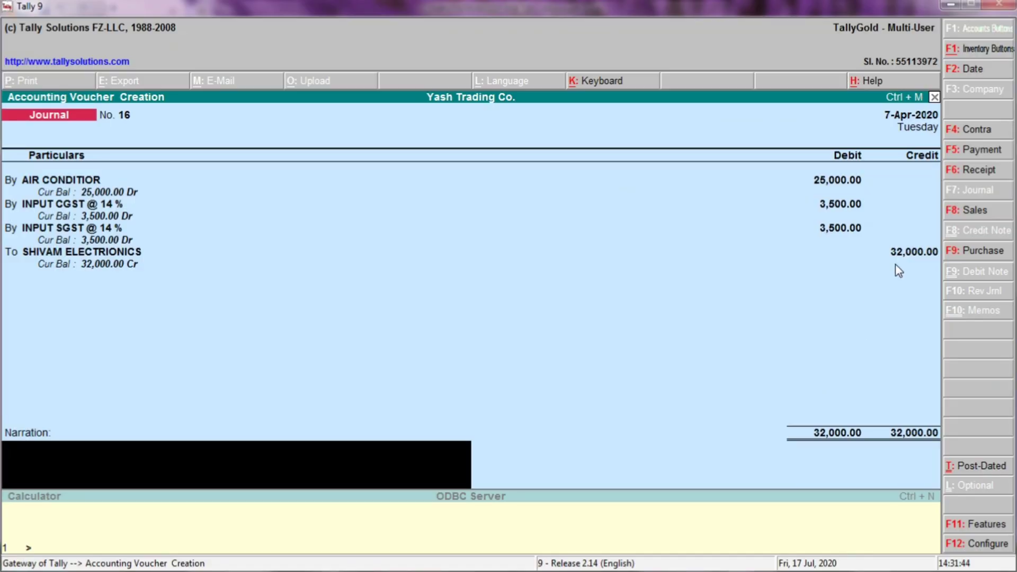
key("BackSpace")
key("BackSpace")
key("BackSpace")
key("BackSpace")
key("BackSpace")
key("BackSpace")
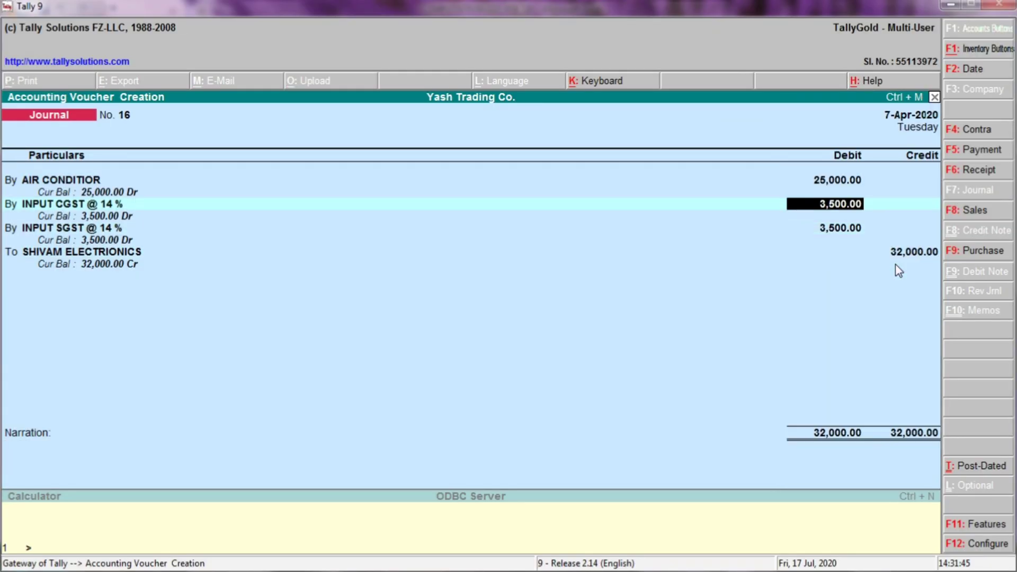
key("BackSpace")
key("BackSpace")
key("BackSpace")
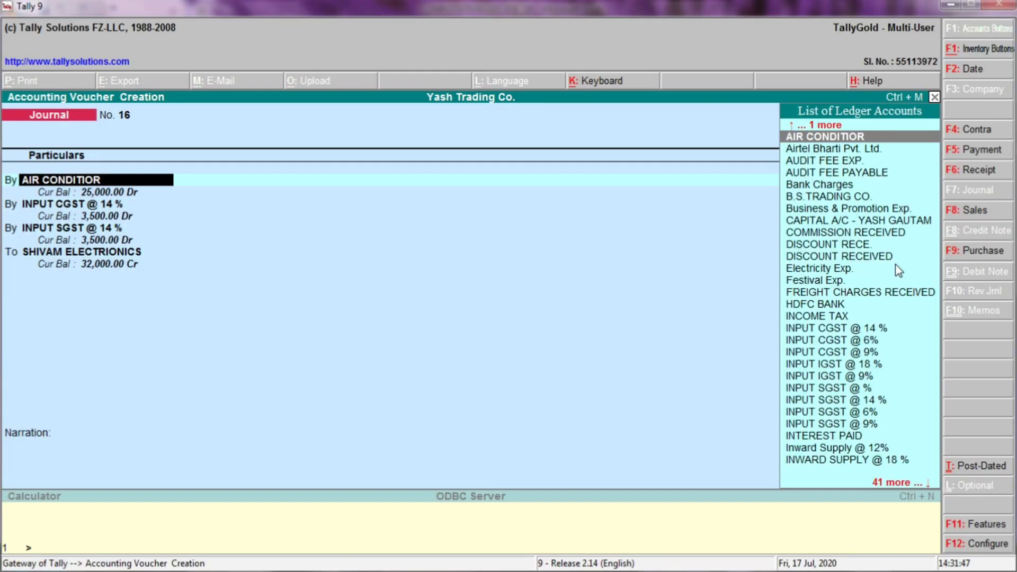
- Open the AIR CONDITIOR ledger from its voucher line to review its group and settings, and return to the journal
key("ctrl+Return")
key("Return")
key("Return")
key("Return")
key("Return")
key("Return")
key("Return")
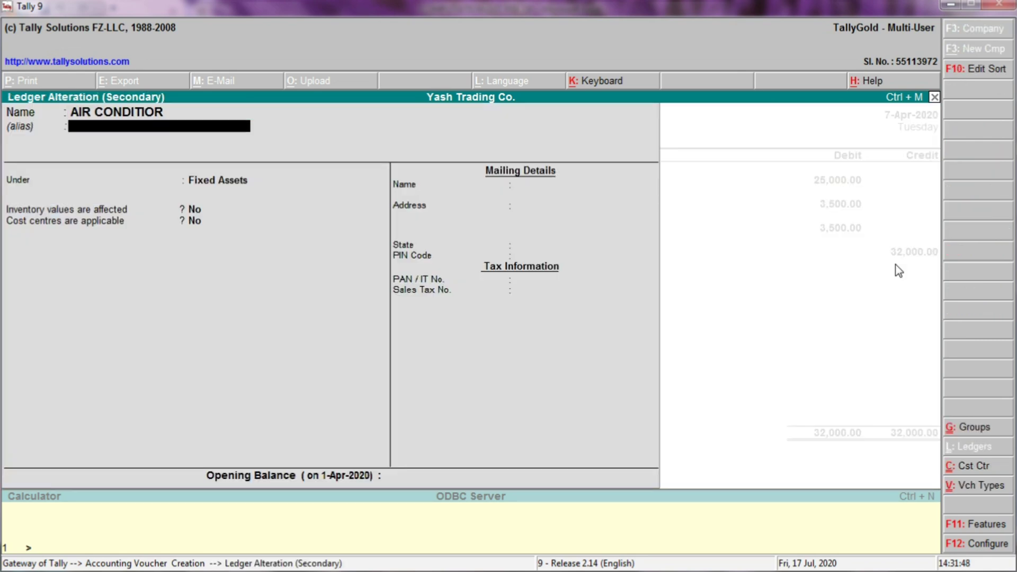
key("Return")
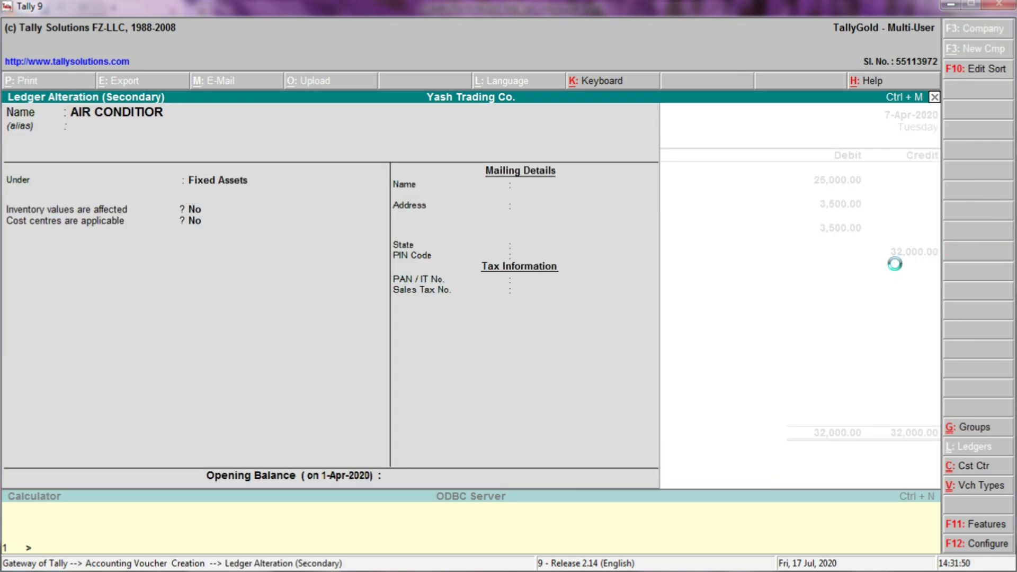
key("Return")
key("Return")
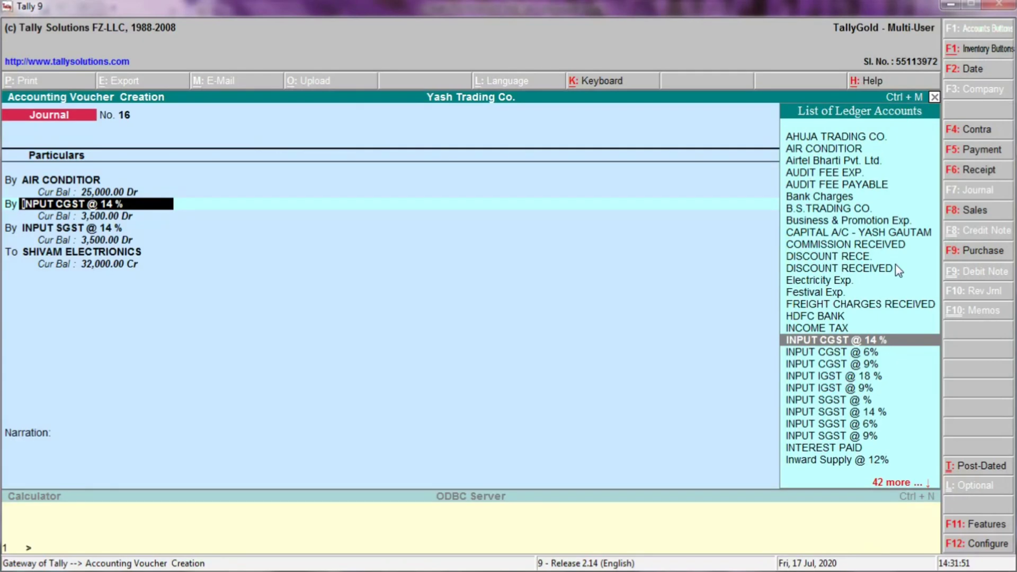
- Open the INPUT CGST @ 14 % ledger from its voucher line to review its group and duty type, and return to the journal
key("ctrl+Return")
key("Return")
key("Return")
key("Return")
key("Return")
key("Return")
key("Return")
key("Return")
key("Return")
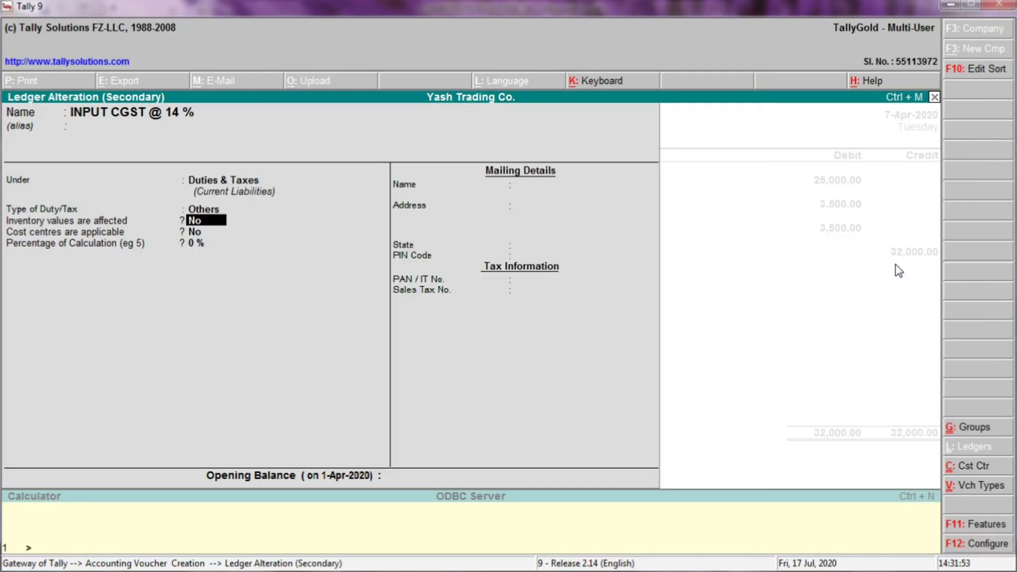
key("Return")
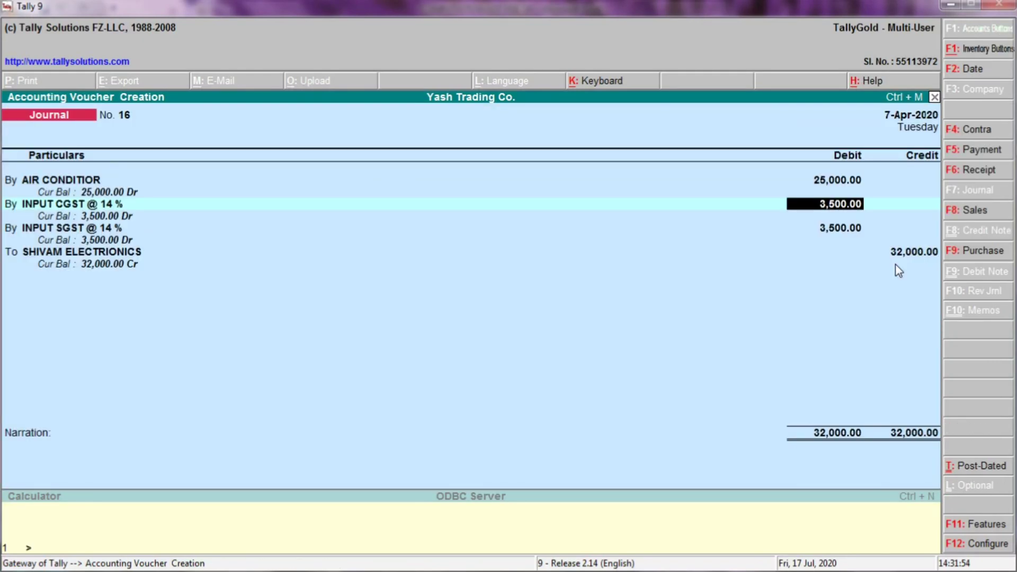
- Open the INPUT SGST @ 14 % ledger from its voucher line to review its group and duty type, and return to the journal
key("Return")
key("Return")
key("ctrl+Return")
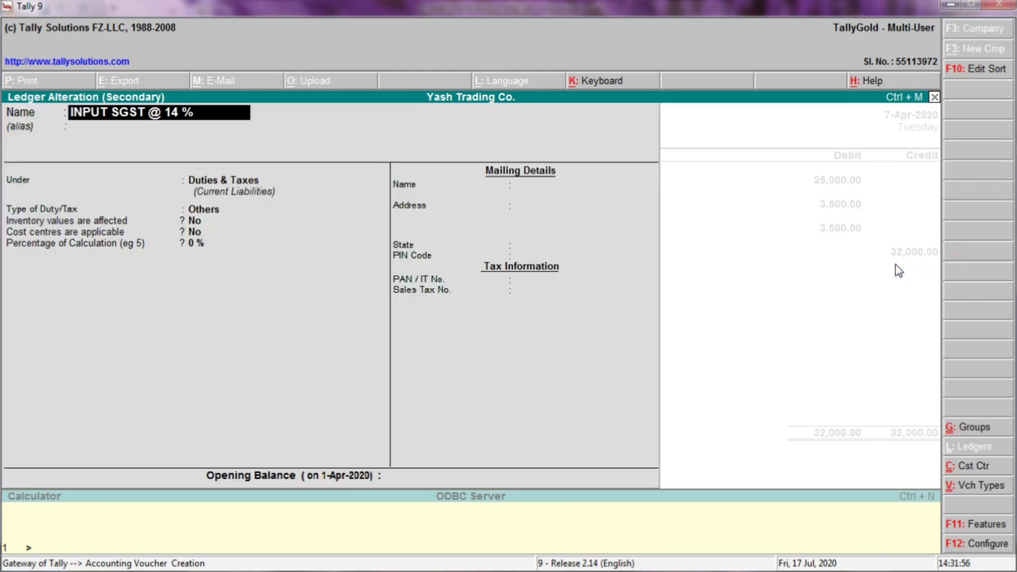
key("Return")
key("Return")
key("Return")
key("Return")
key("Return")
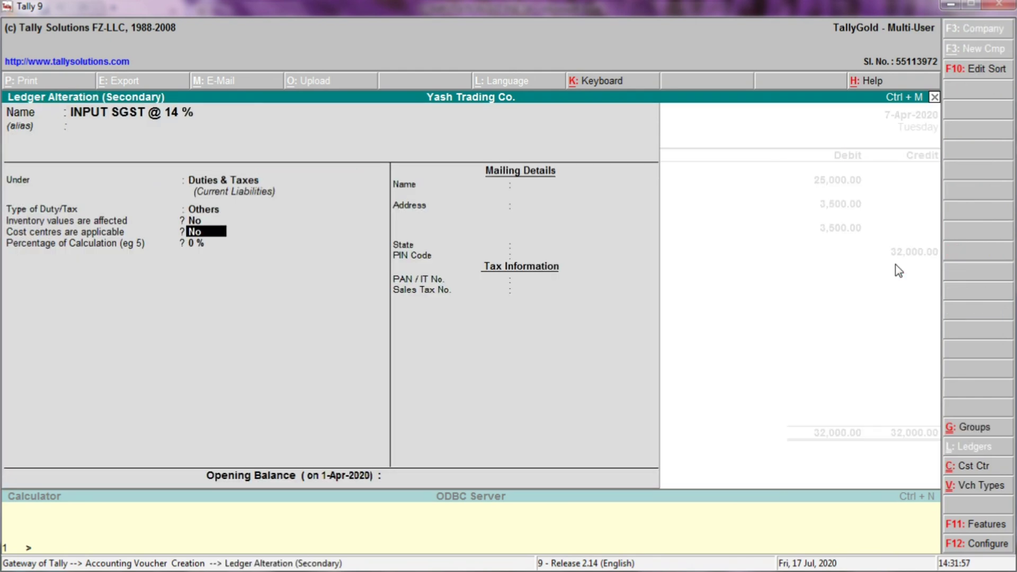
key("Return")
key("Return")
key("Return")
key("Return")
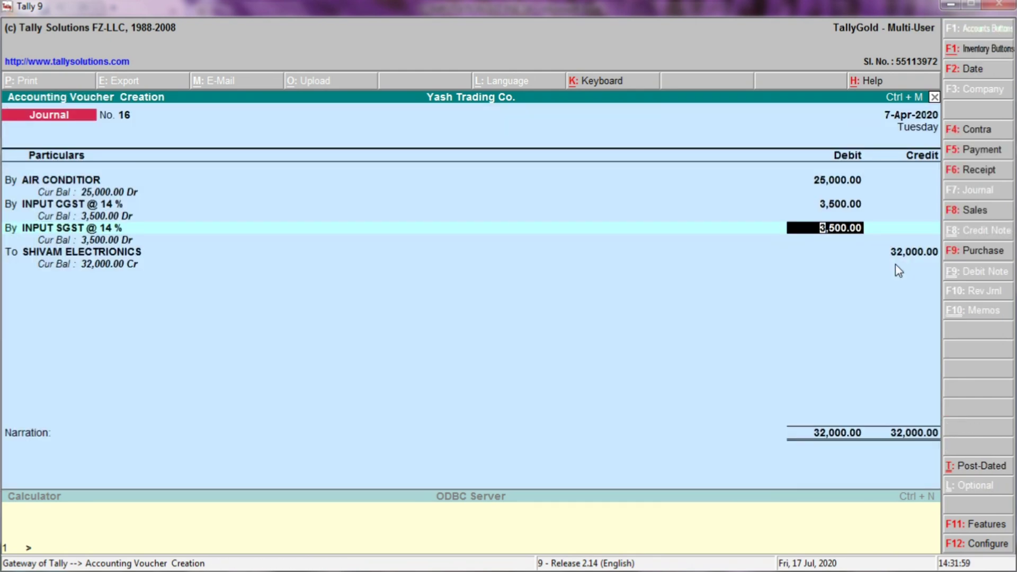
- Open the SHIVAM ELECTRIONICS ledger from the credit line to review its group and mailing details, and return to the journal
key("Return")
key("Return")
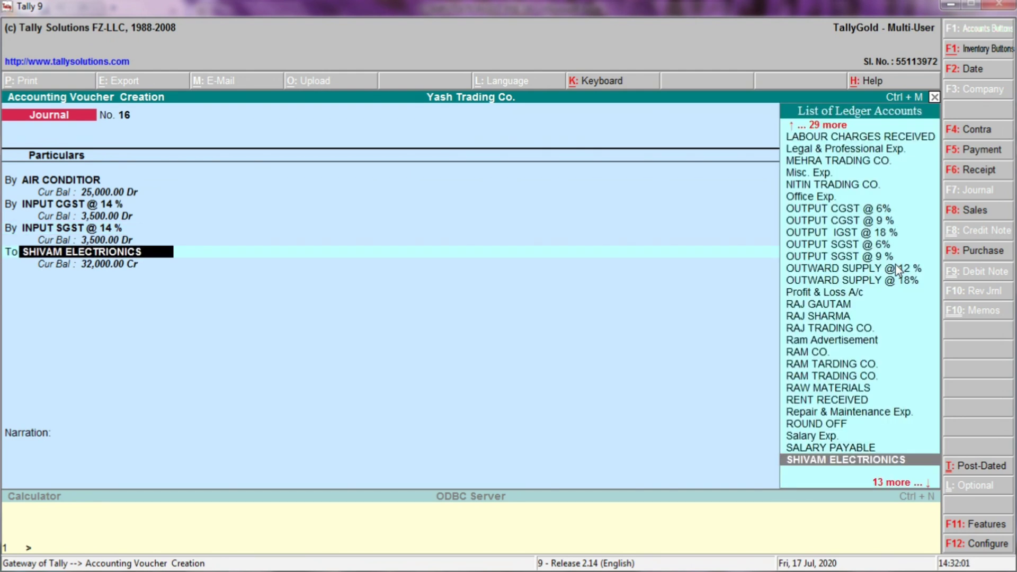
key("ctrl+Return")
key("Return")
key("Return")
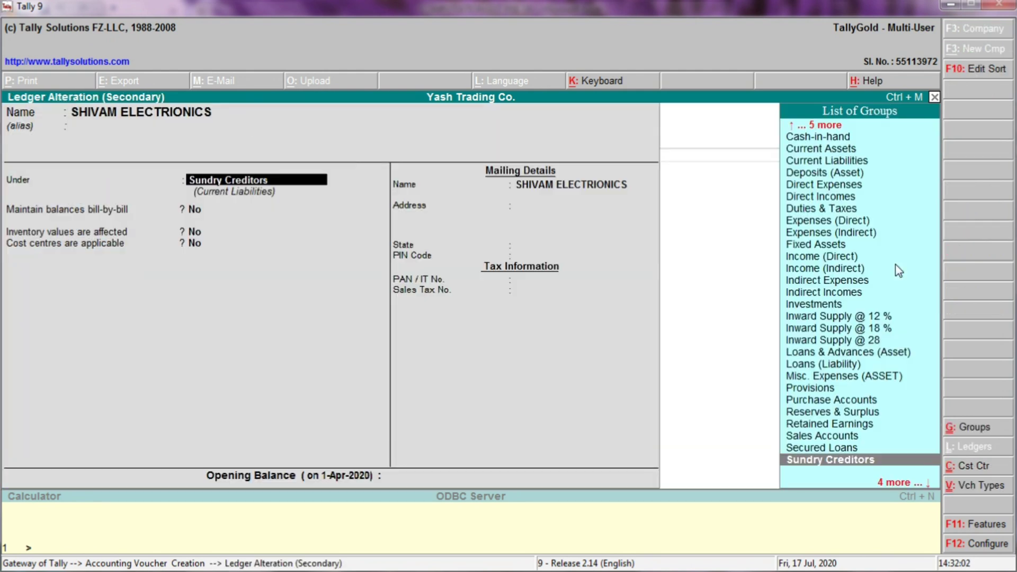
key("Return")
key("Return")
key("Return")
key("Return")
key("Return")
key("Return")
key("Return")
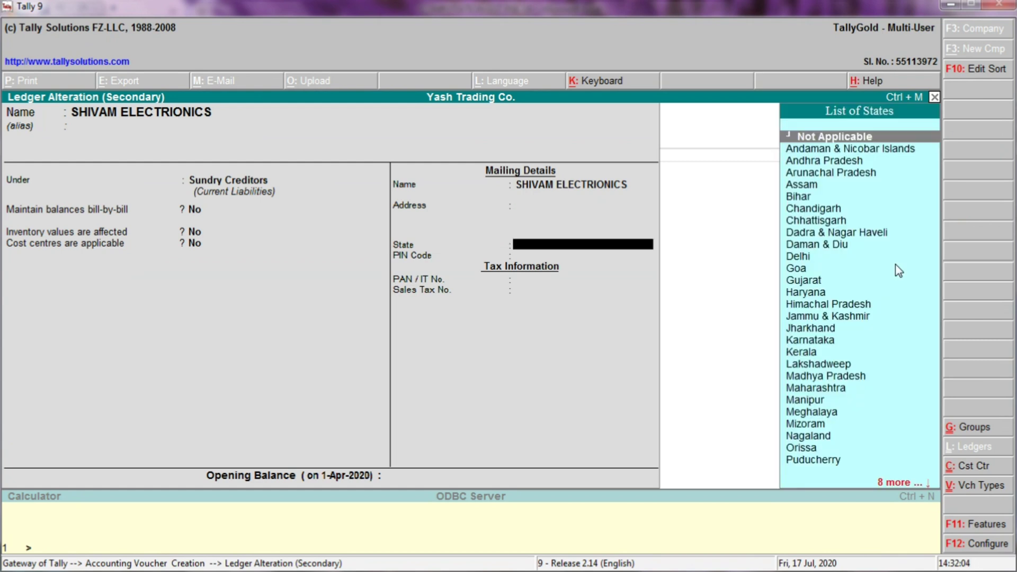
key("Return")
key("Return")
key("Return")
key("Return")
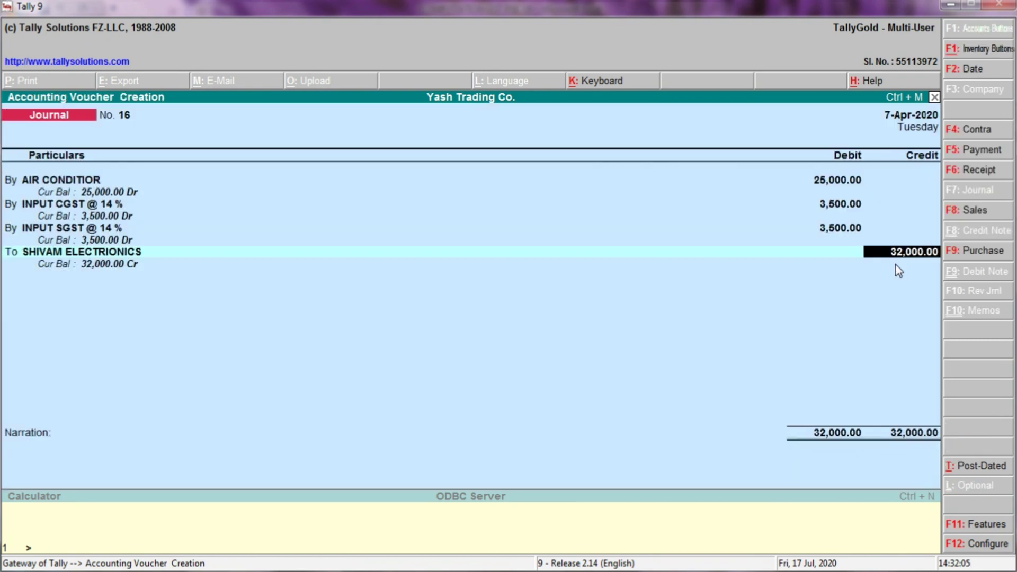
- Leave the narration empty and save the air conditioner purchase journal voucher
key("Return")
key("Return")
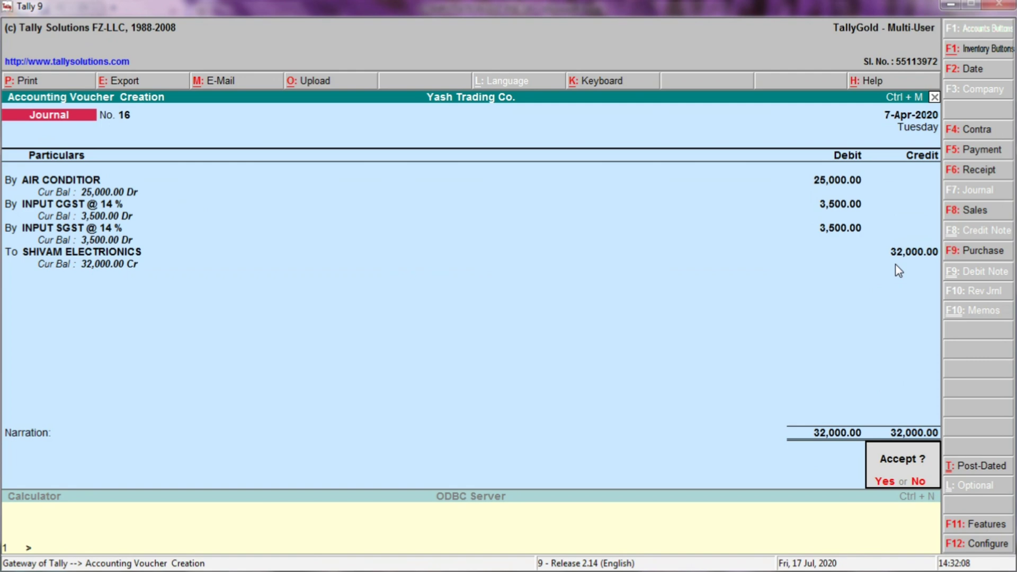
key("Return")
- Switch to Excel, examine the generator purchase entry's account, debit side and amount on Sheet9, and return to the Tally journal
key("alt+Tab")
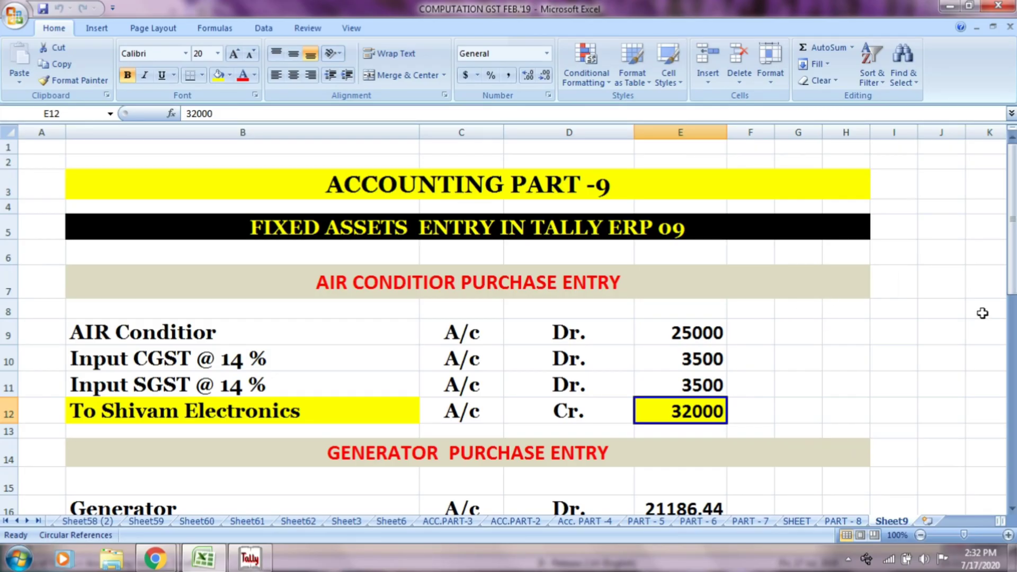
left_click_drag(1011, 265, 982, 399)
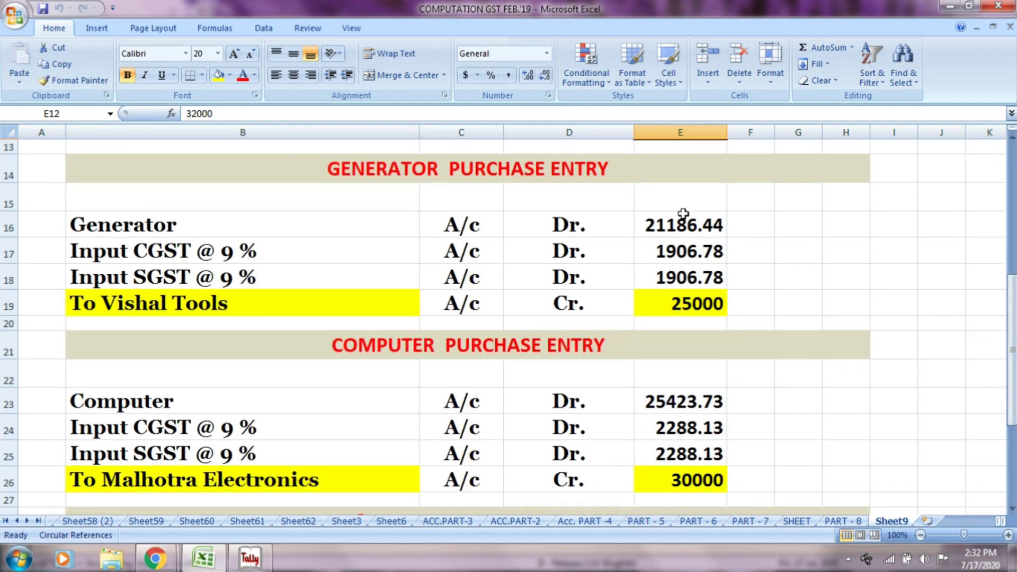
left_click(647, 168)
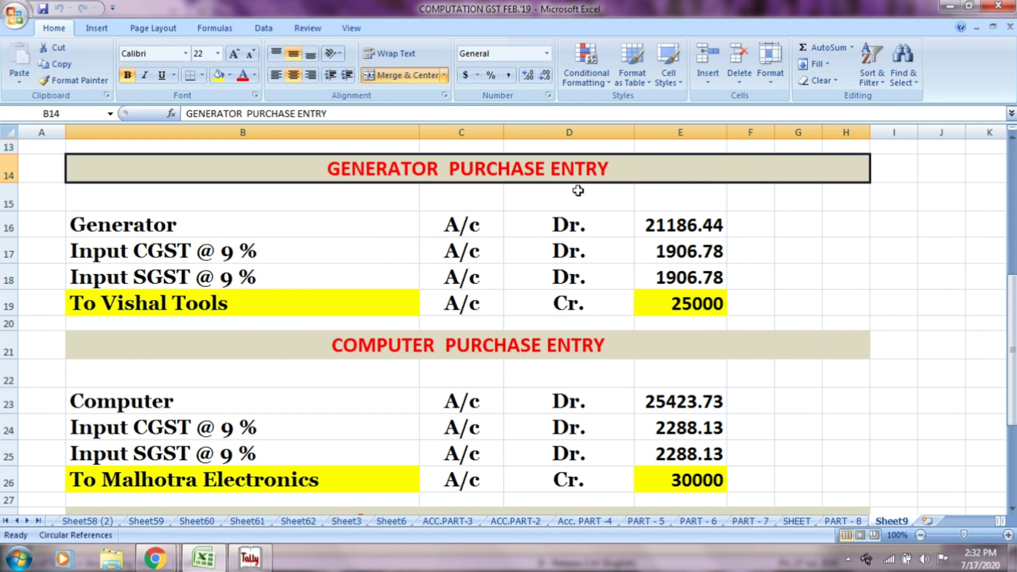
left_click(407, 225)
left_click(460, 224)
left_click(563, 227)
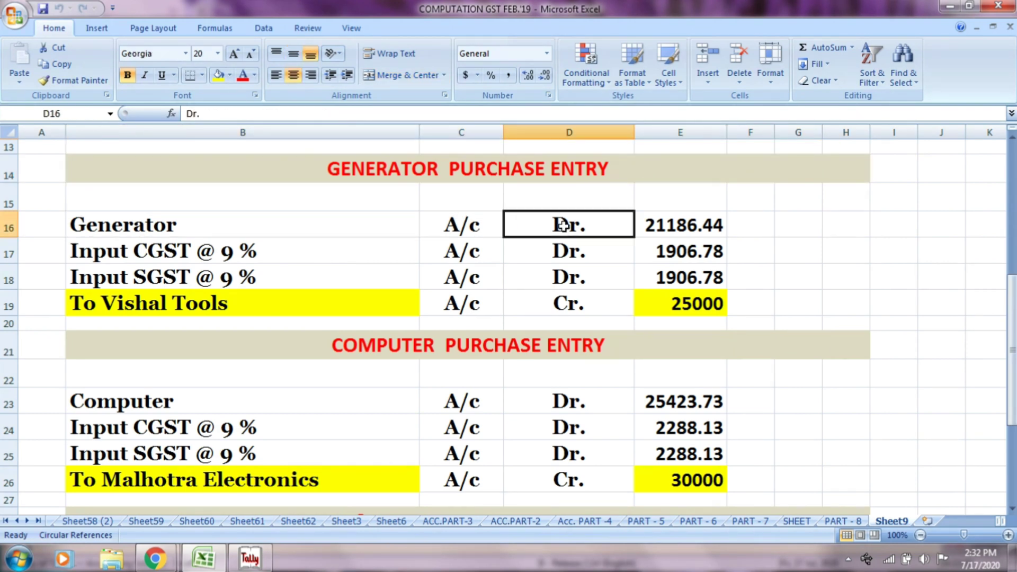
left_click(674, 231)
key("alt+Tab")
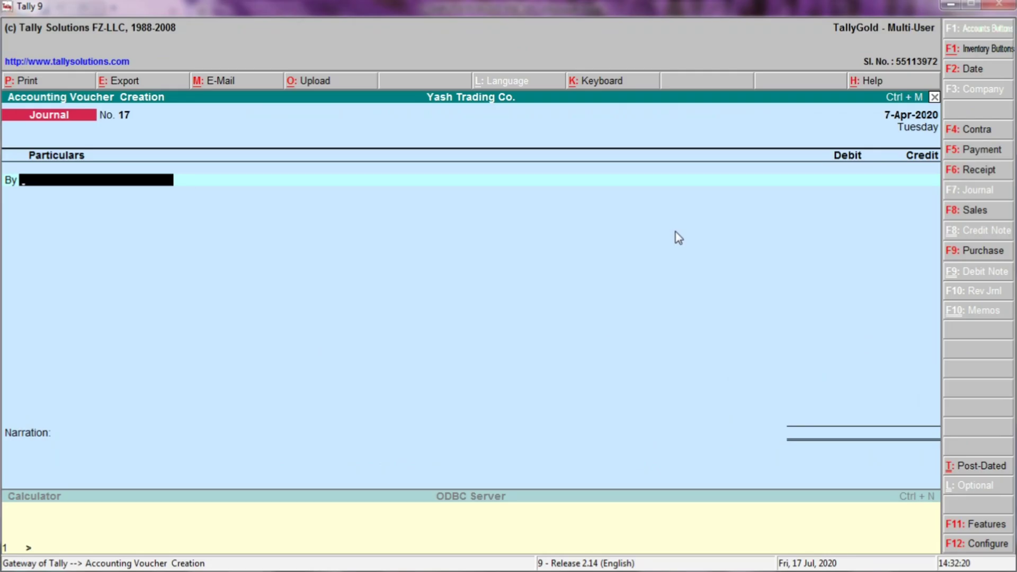
- Create a ledger named GENERATOR under Fixed Assets from the first debit line, with inventory values and cost centres left at No
key("alt+c")
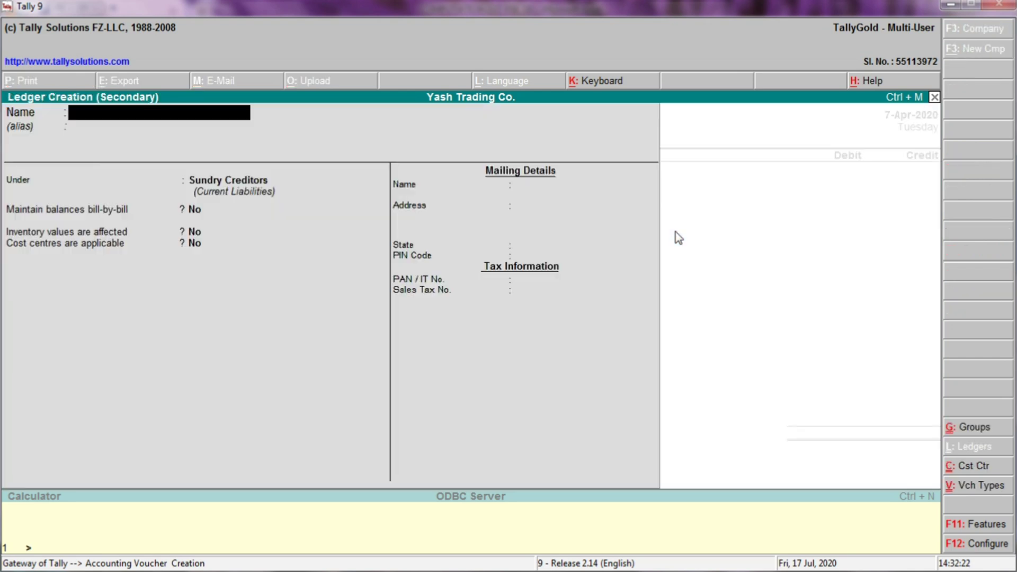
type("GENE")
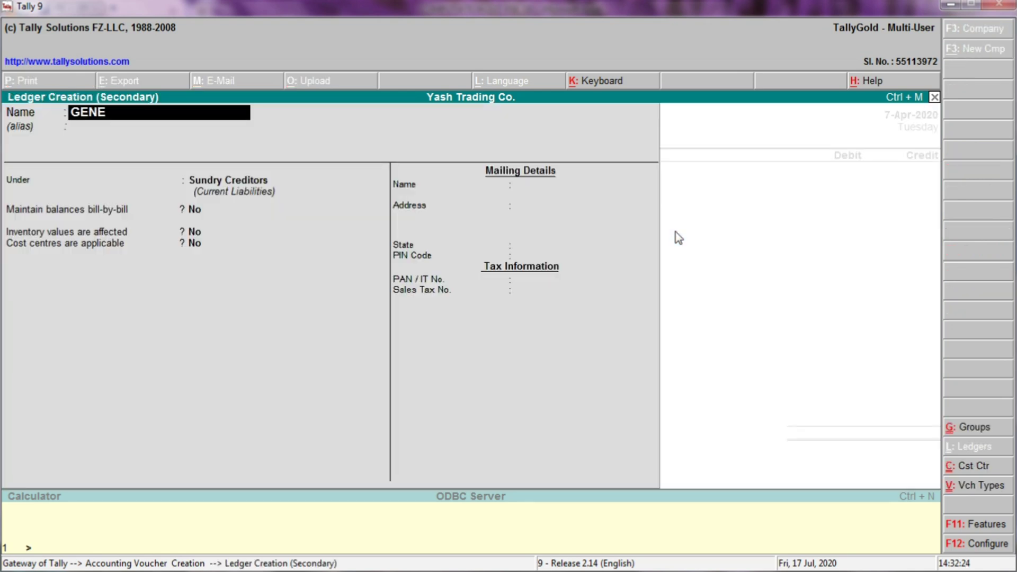
key("alt+Tab")
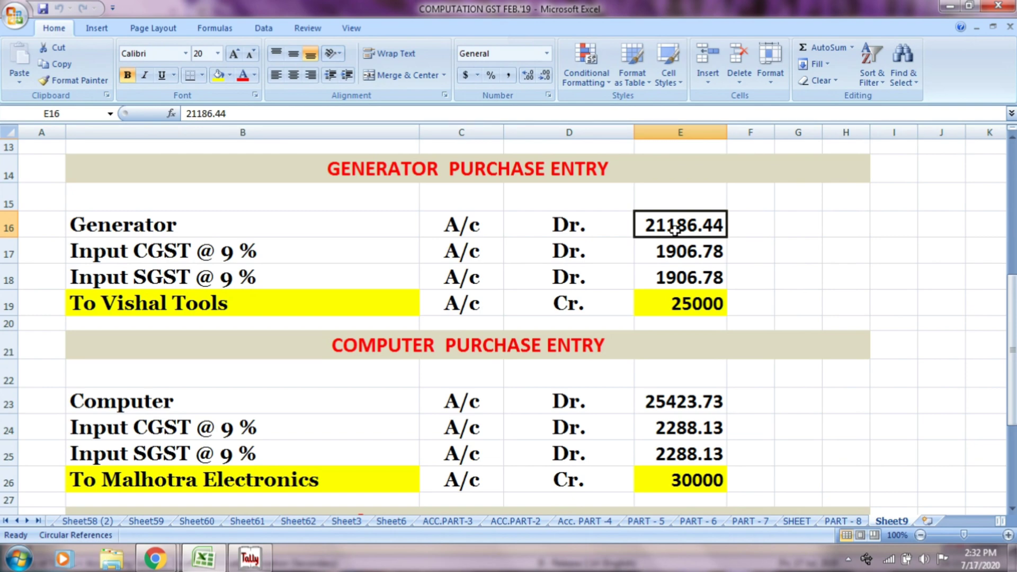
key("alt+Tab")
type("RAT")
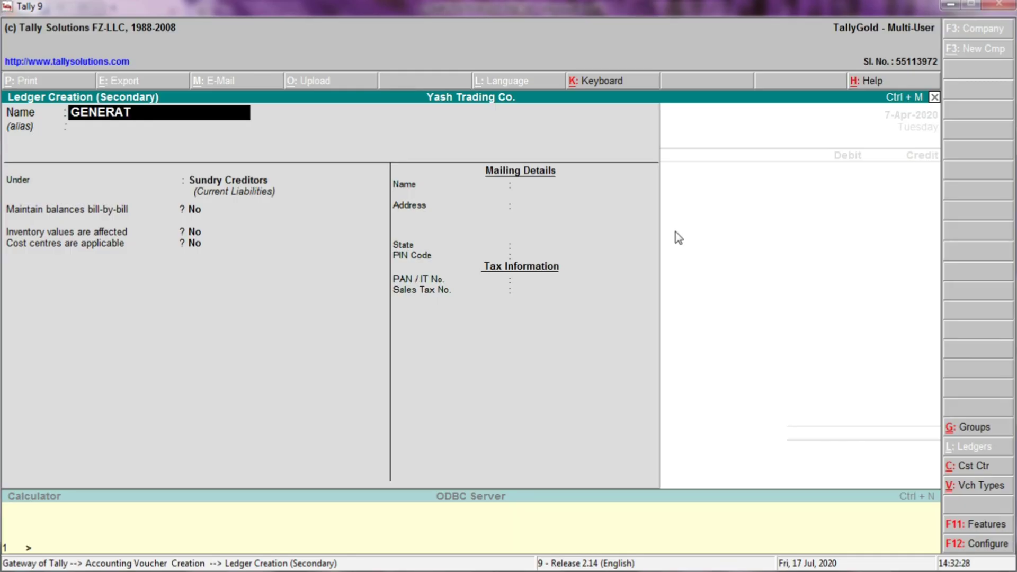
type("OR")
key("Return")
key("Return")
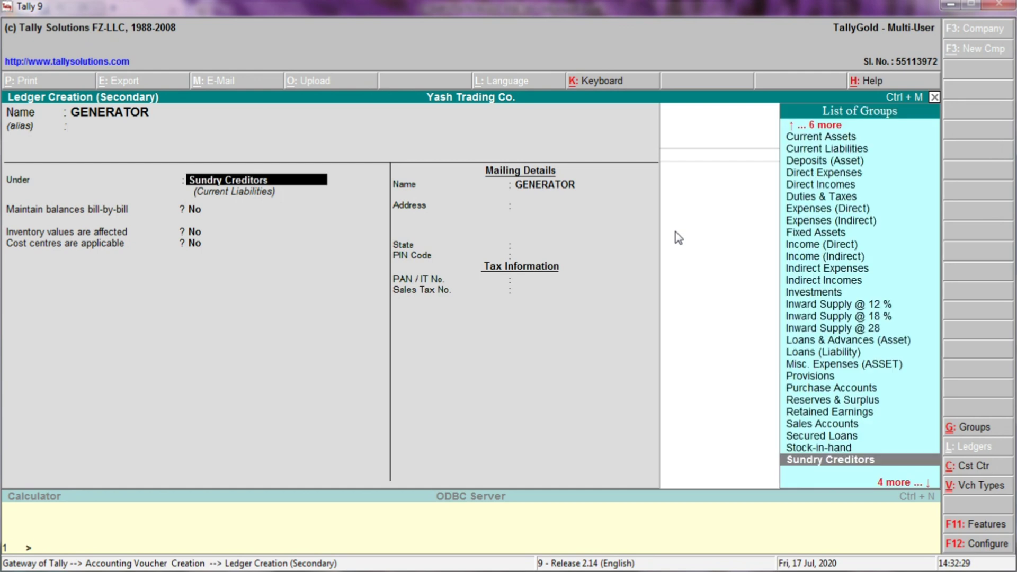
type("FIXED")
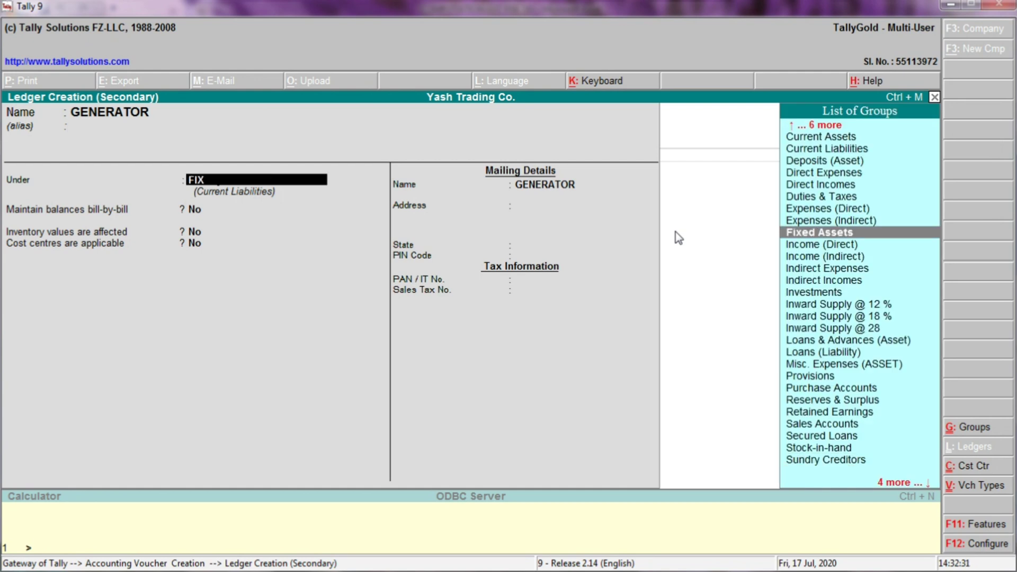
key("Return")
key("Return")
key("Return")
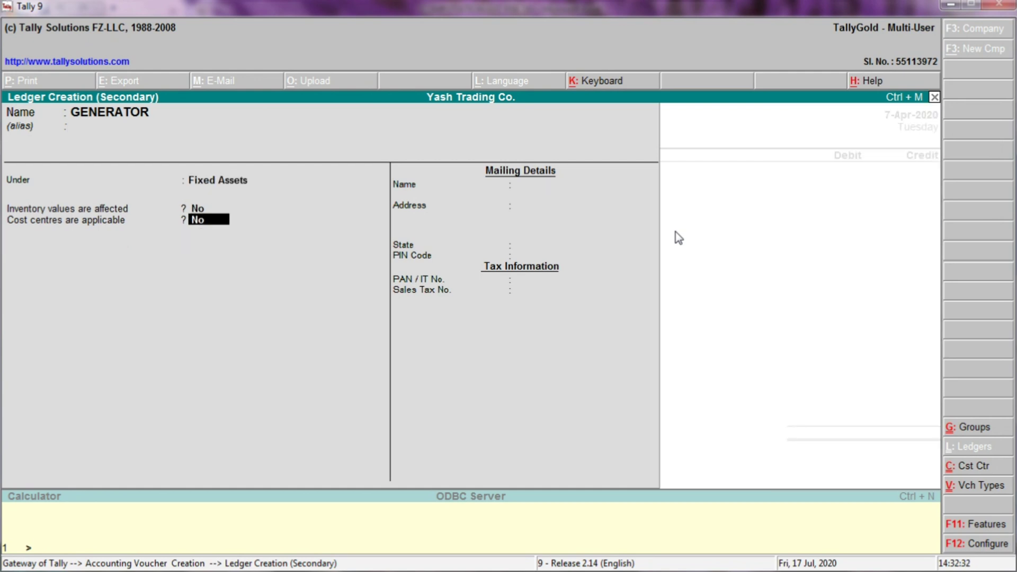
key("Return")
- Debit the GENERATOR ledger with 21186.44, checking the amount against the Excel sheet
key("alt+Tab")
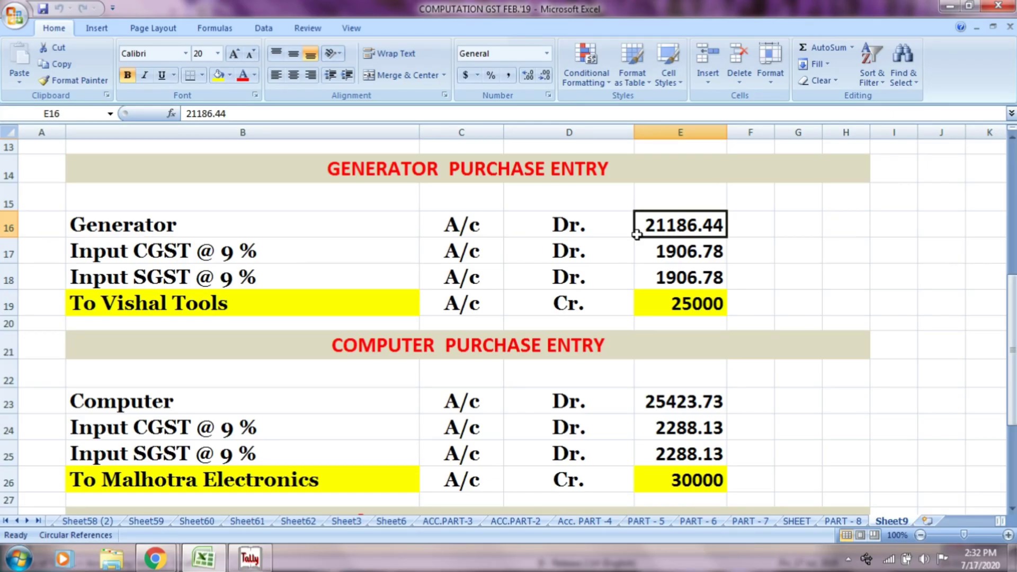
key("alt+Tab")
type("21186")
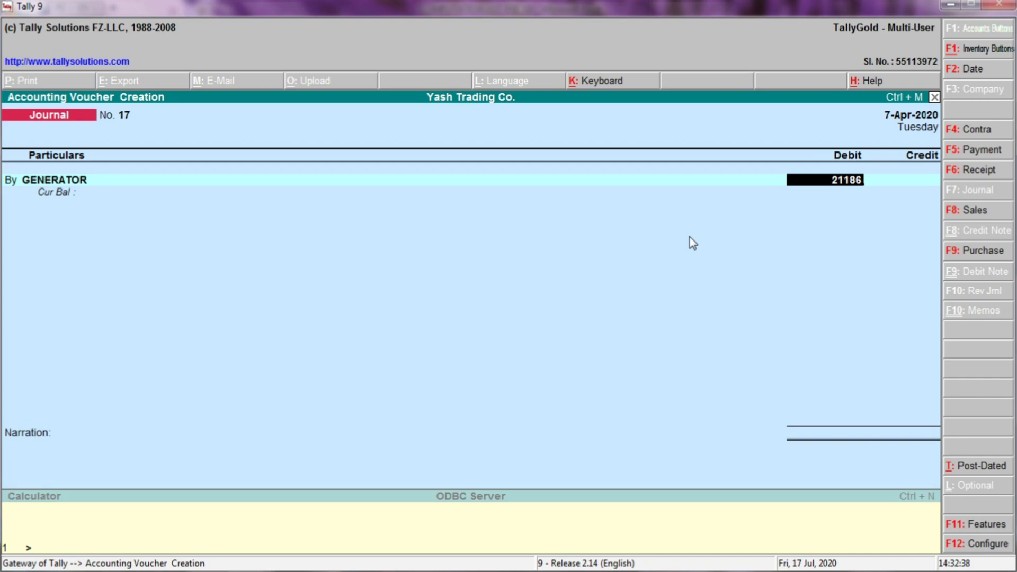
key("alt+Tab")
key("alt+Tab")
type(".44")
key("Return")
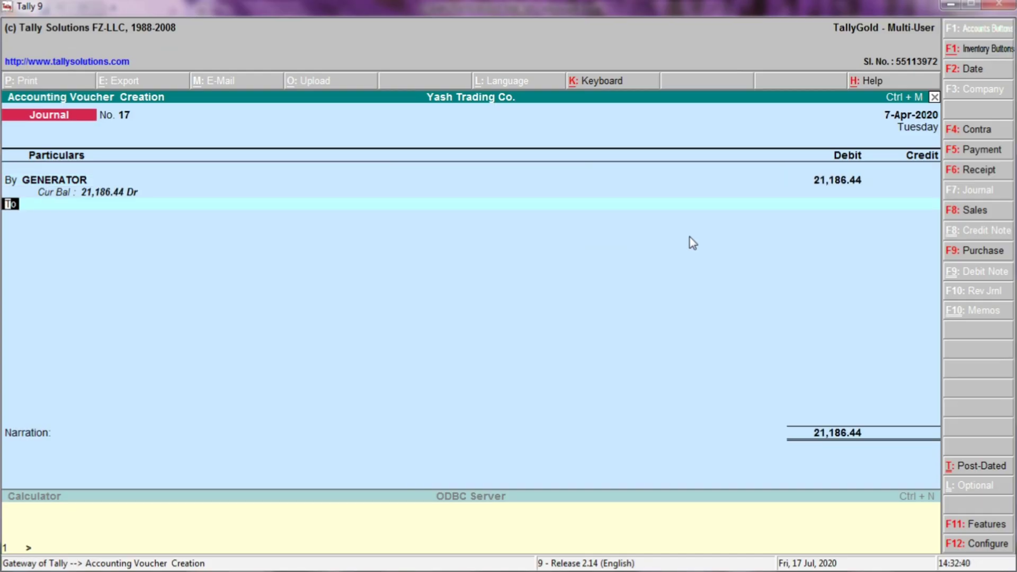
- Add a second debit line for the INPUT CGST @ 9% ledger, following the generator entry in Excel
type("b")
key("Return")
key("alt+Tab")
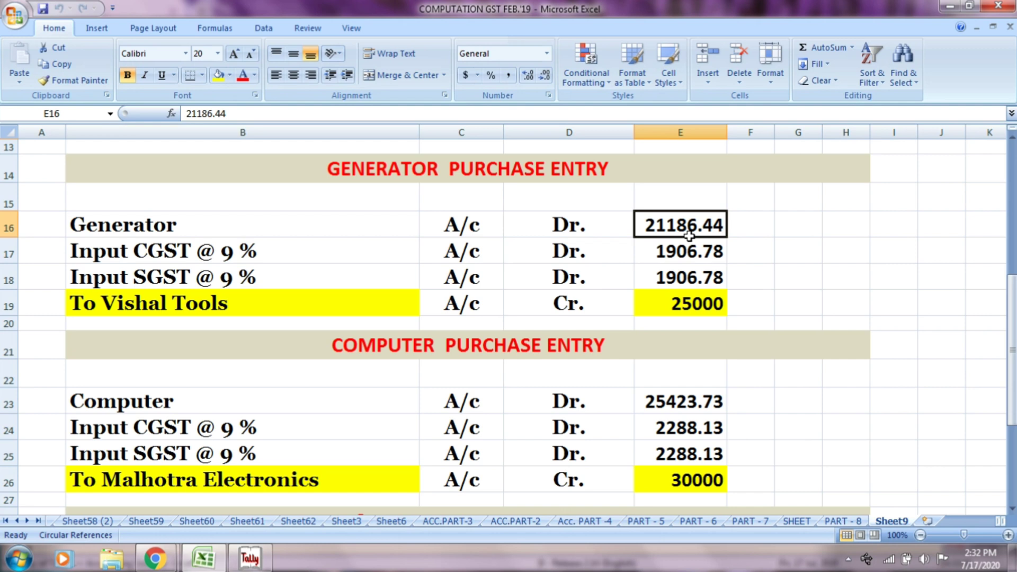
left_click(264, 253)
left_click(450, 251)
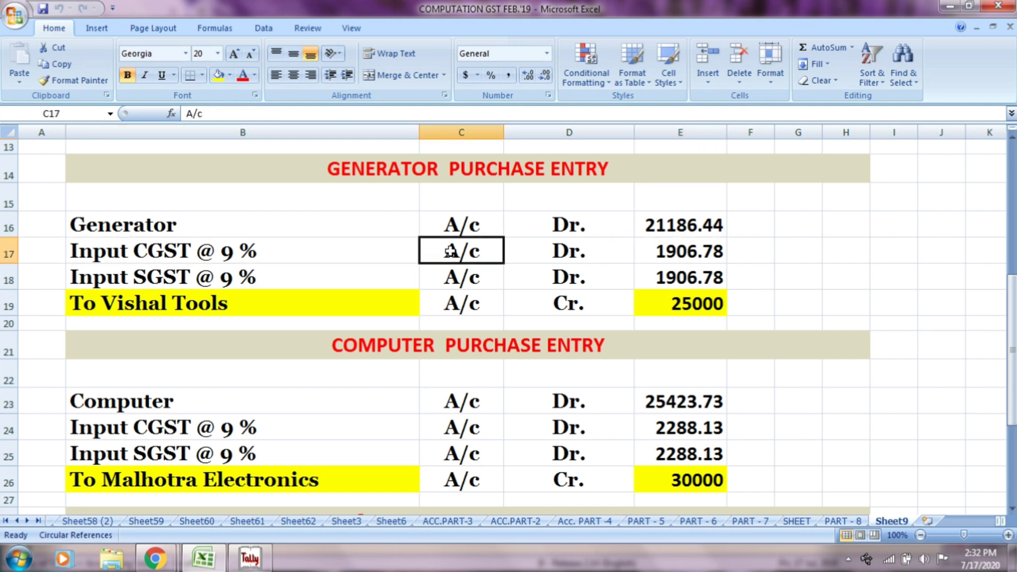
left_click(525, 251)
left_click(656, 264)
left_click(688, 254)
key("alt+Tab")
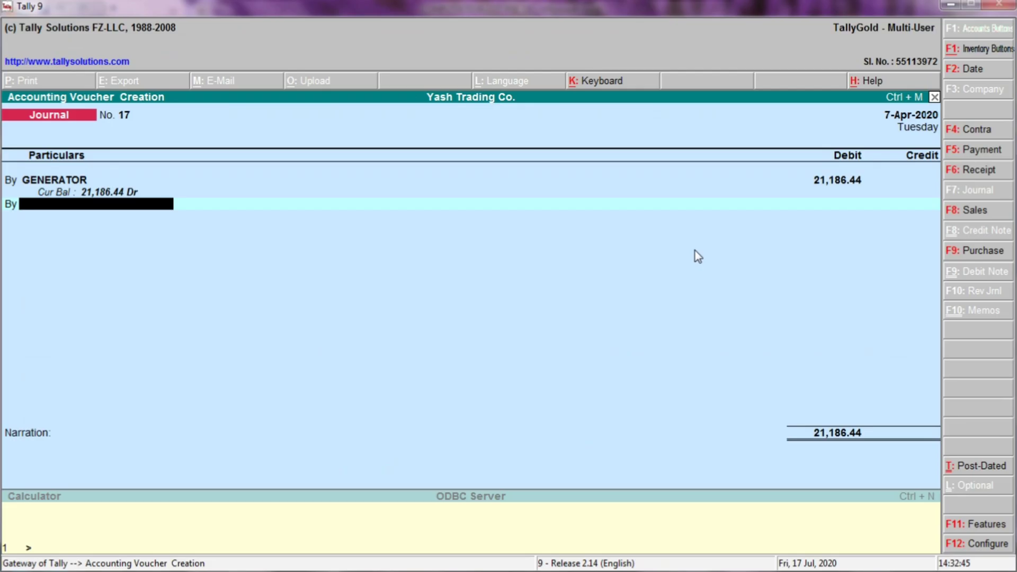
type("INPU")
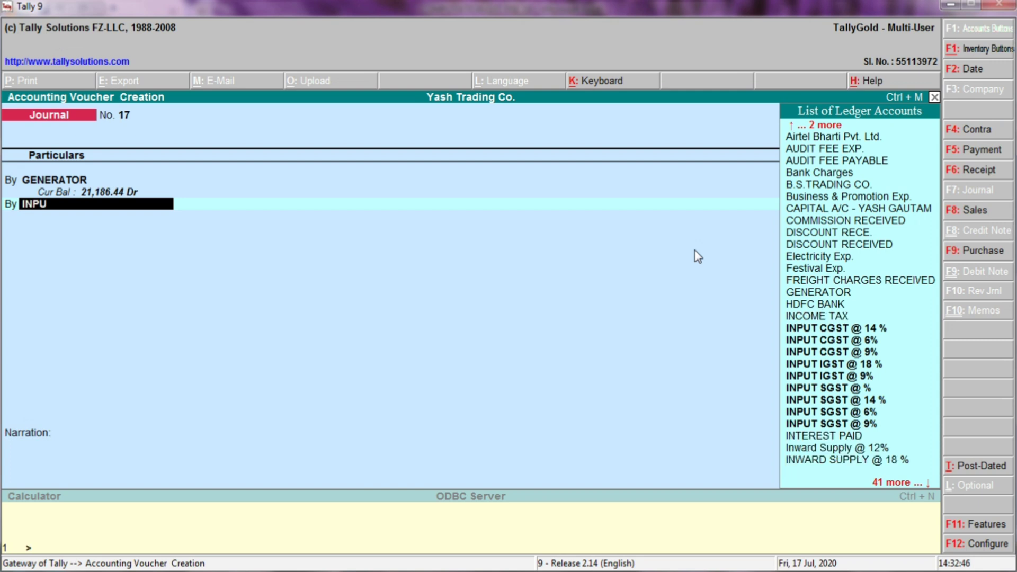
type("T")
key("Up")
key("Up")
key("Up")
key("Up")
key("Up")
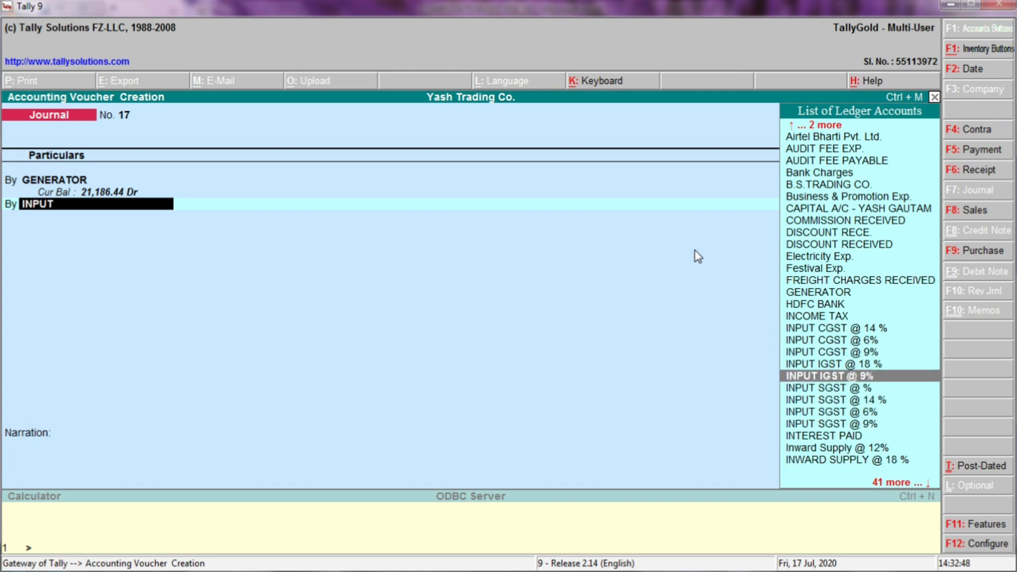
key("Up")
key("Up")
key("Return")
- Set the INPUT CGST @ 9% debit amount to 1906.78, as given in the Excel sheet
key("alt+Tab")
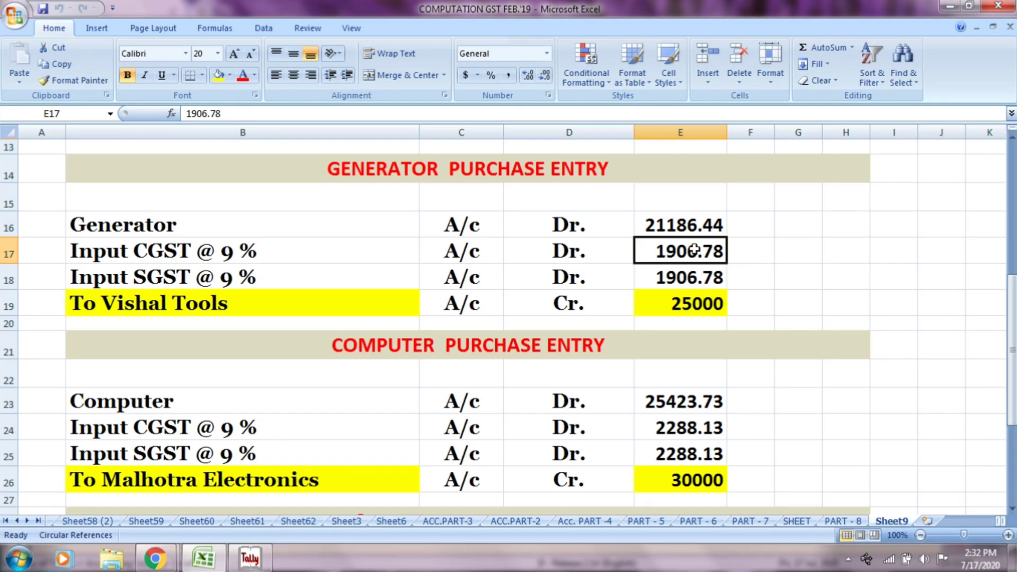
key("alt+Tab")
type("190")
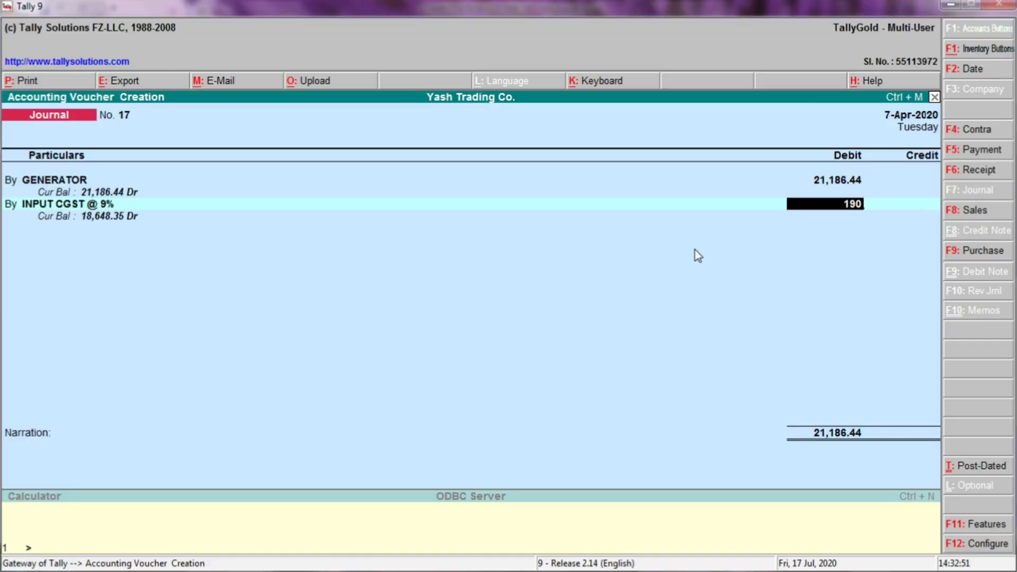
key("alt+Tab")
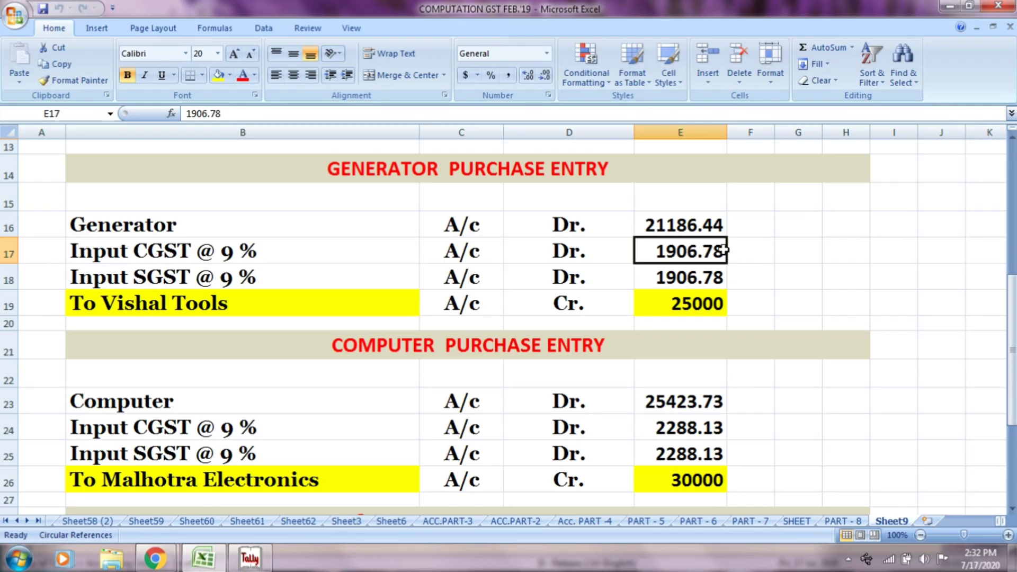
key("alt+Tab")
type("6")
key("Return")
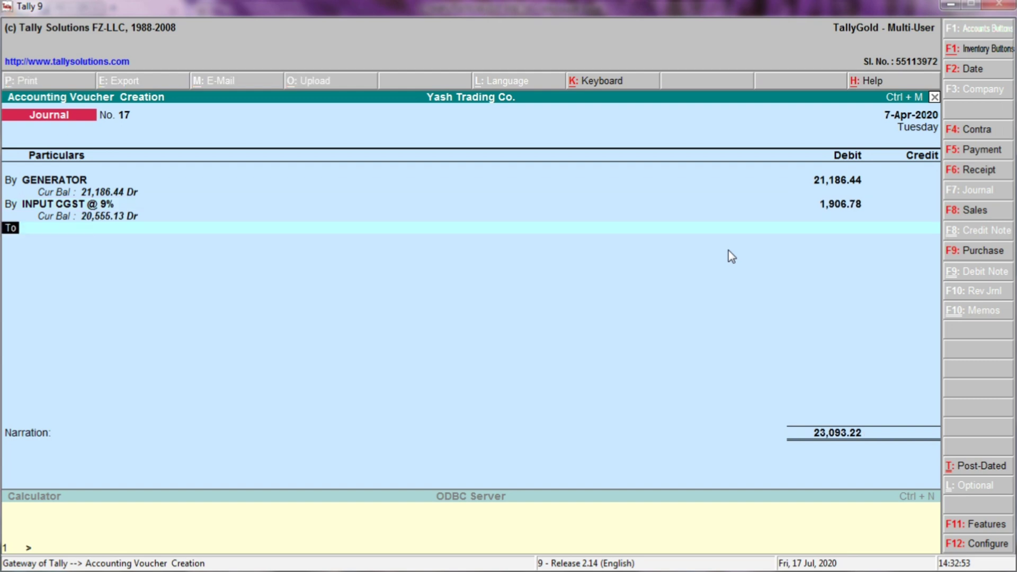
- Add a third debit line for the INPUT SGST @ 9% ledger with the amount 1906.78
key("b")
key("Return")
type("INPUT")
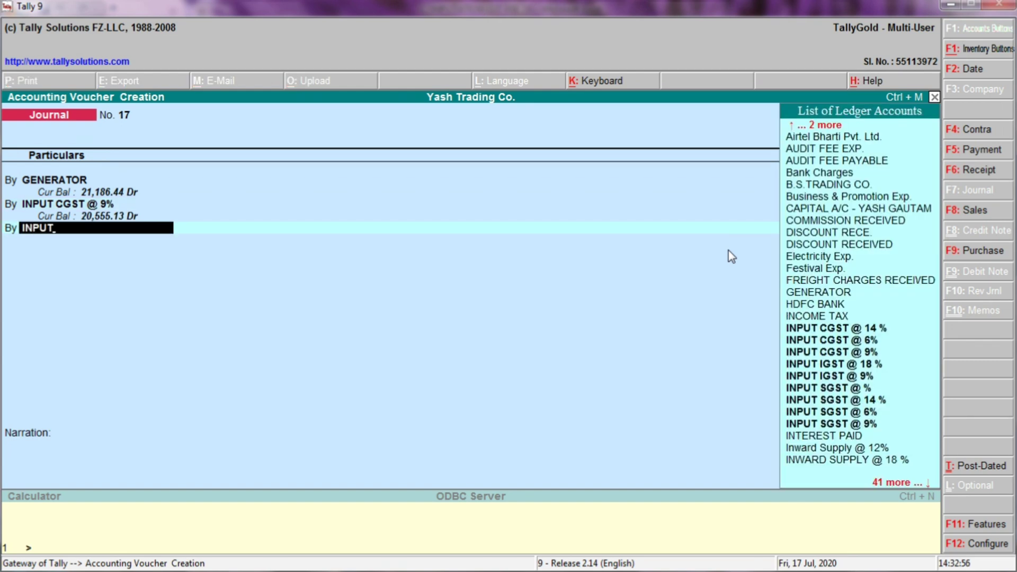
key("Up")
key("Return")
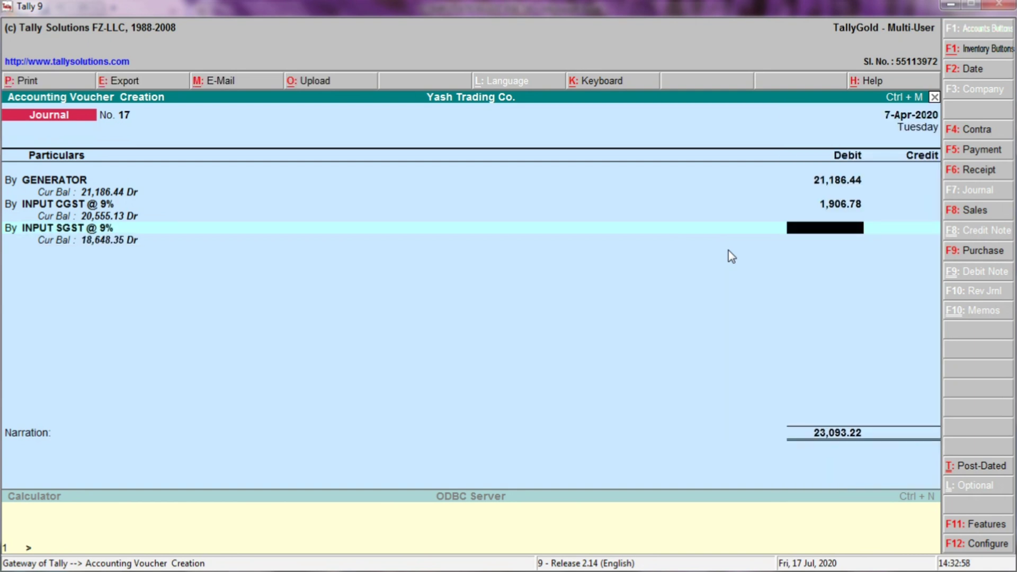
type("1906.78")
key("Return")
- Switch to Excel, check the generator entry's Input SGST and Vishal Tools rows, and return to the journal's credit line in Tally
key("alt+Tab")
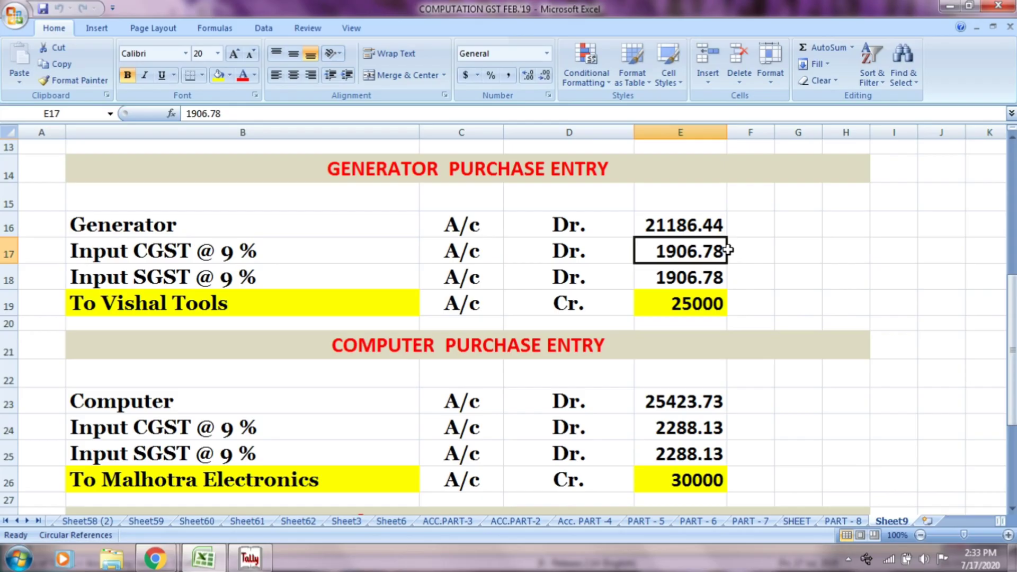
left_click(304, 270)
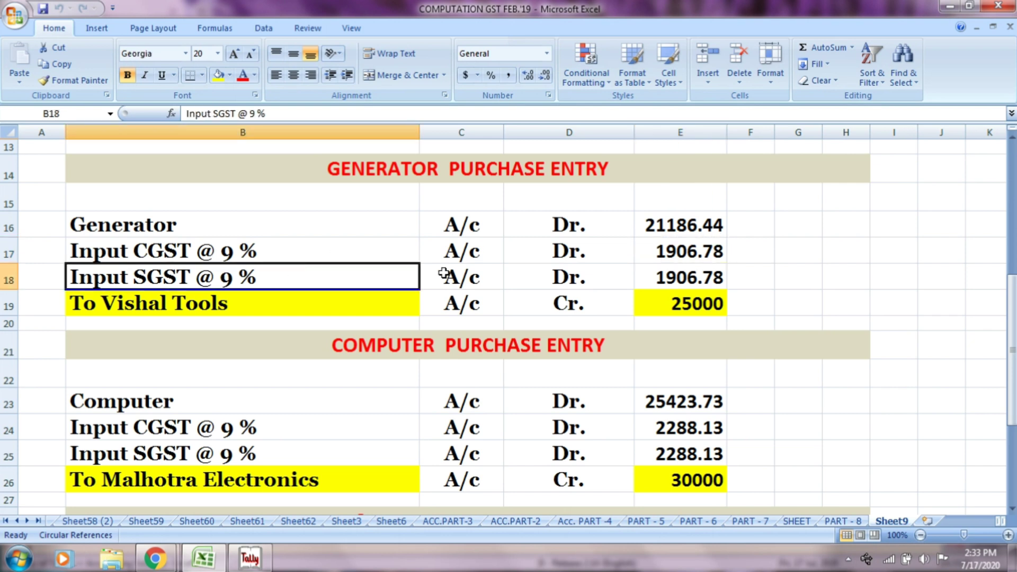
left_click(501, 275)
left_click(552, 278)
left_click(629, 278)
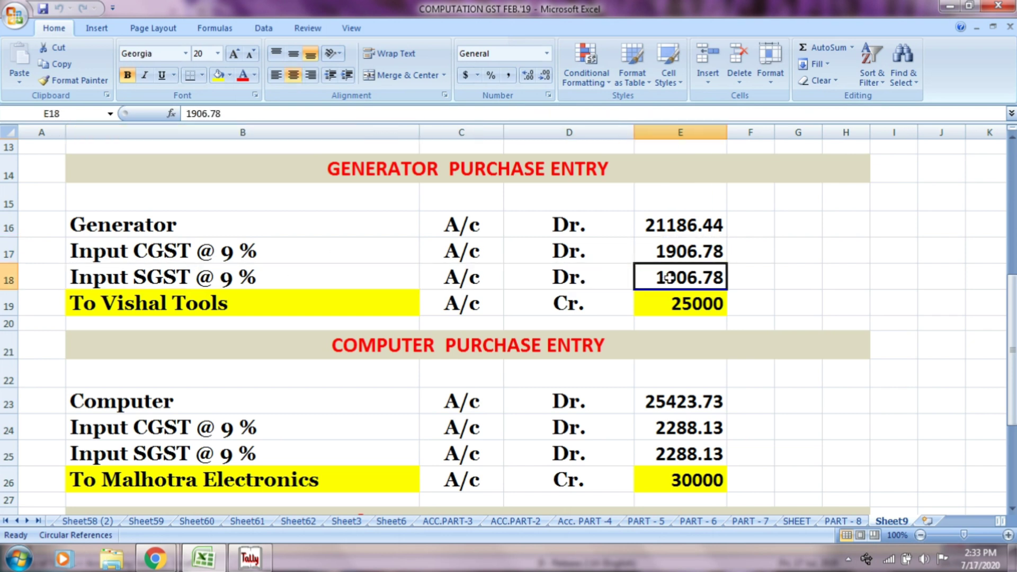
left_click(364, 305)
left_click(474, 301)
left_click(576, 300)
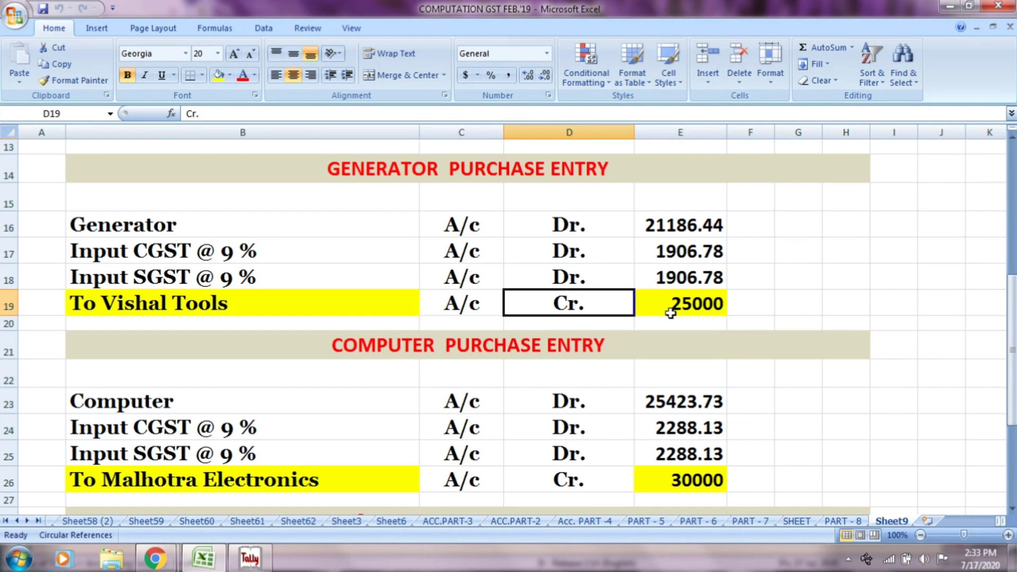
left_click(673, 312)
key("alt+Tab")
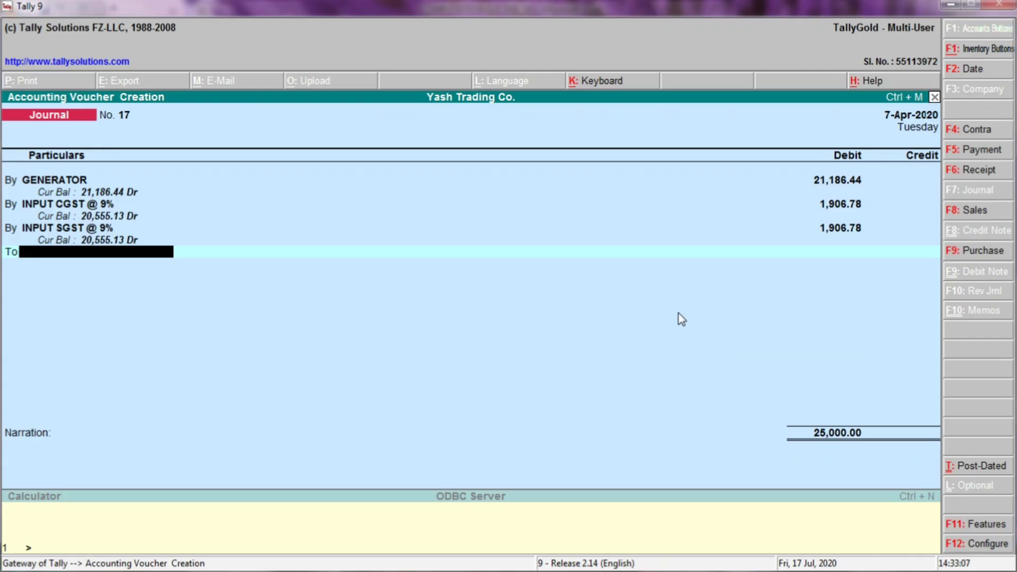
- Start a new ledger for the journal's credit line and name it VISHAL TOOLS, as given in the Excel sheet
key("alt+c")
type("V")
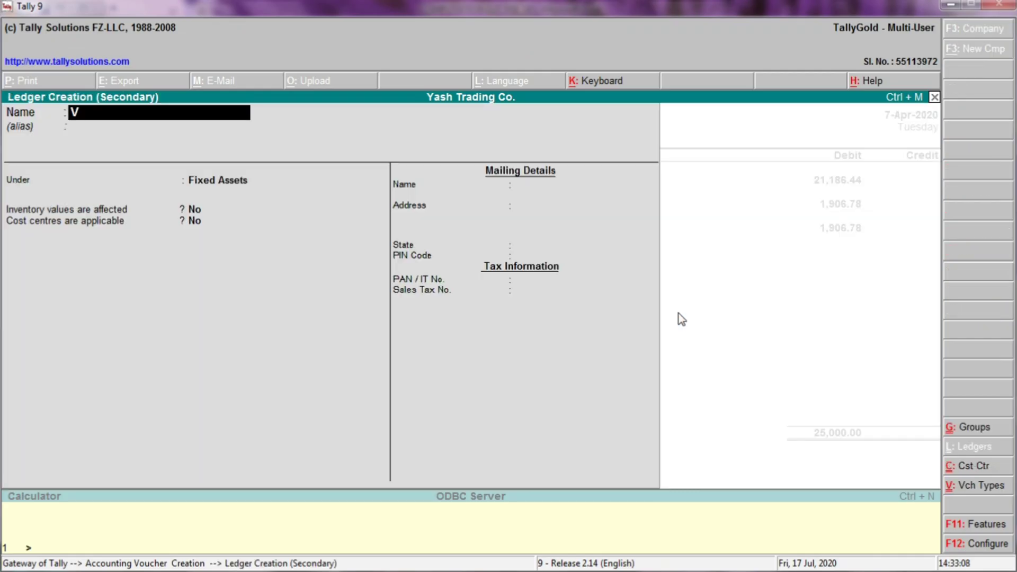
type("ISH")
key("alt+Tab")
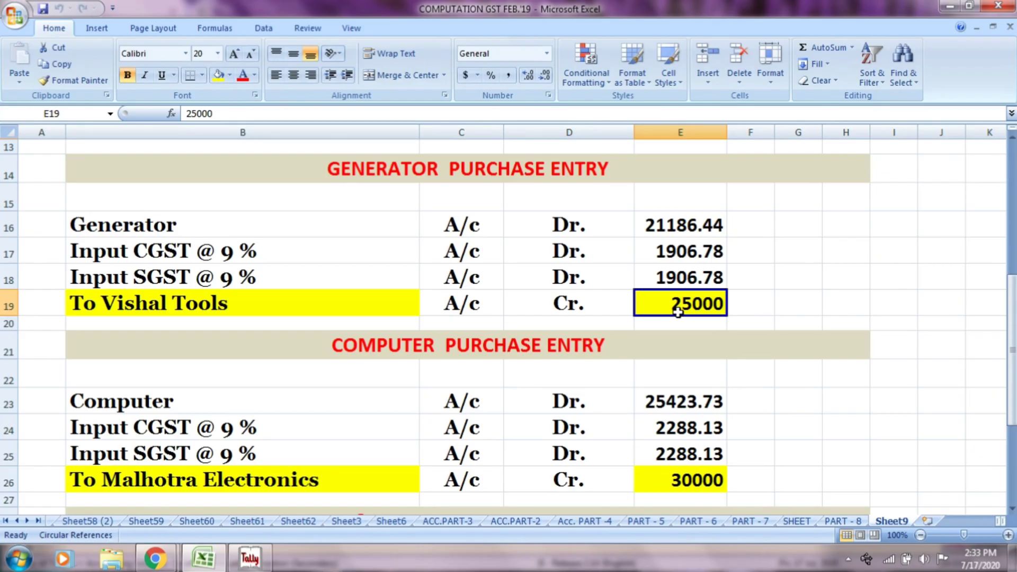
key("alt+Tab")
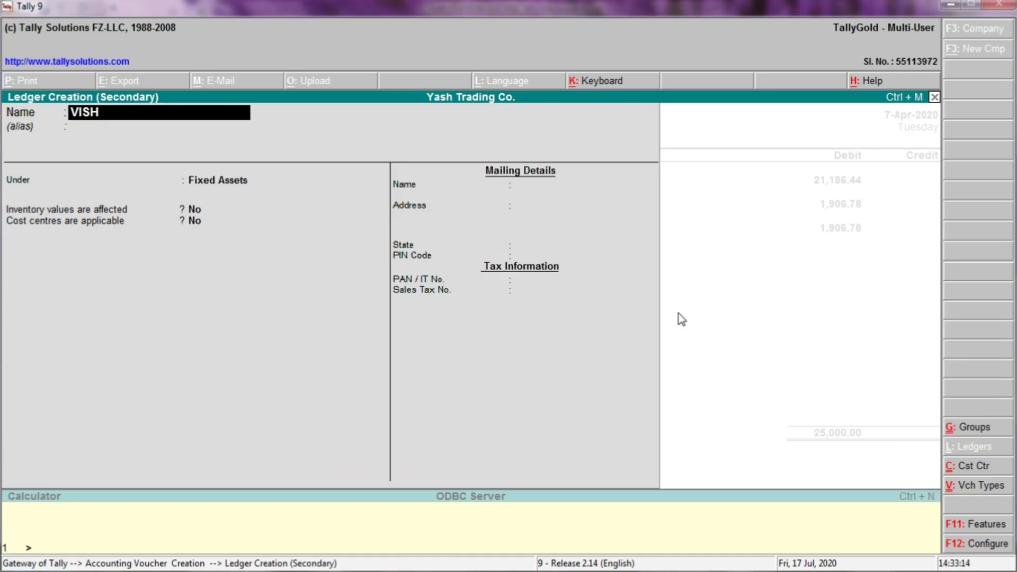
type("AL TOOLS")
key("Return")
- Put the VISHAL TOOLS ledger under Sundry Creditors, save it, and accept 25,000.00 as its credit amount in the journal
type("SUNDRY")
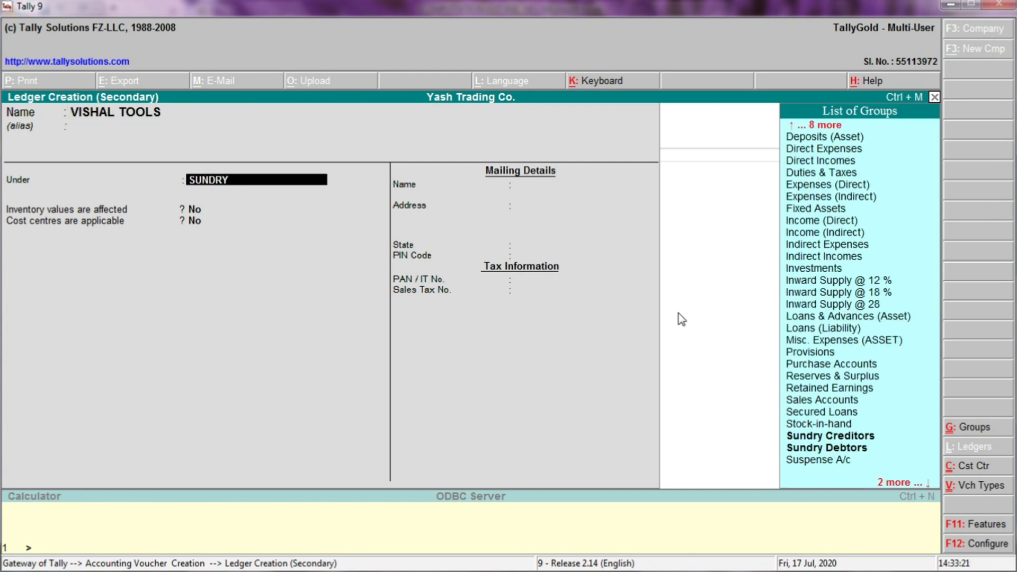
key("Down")
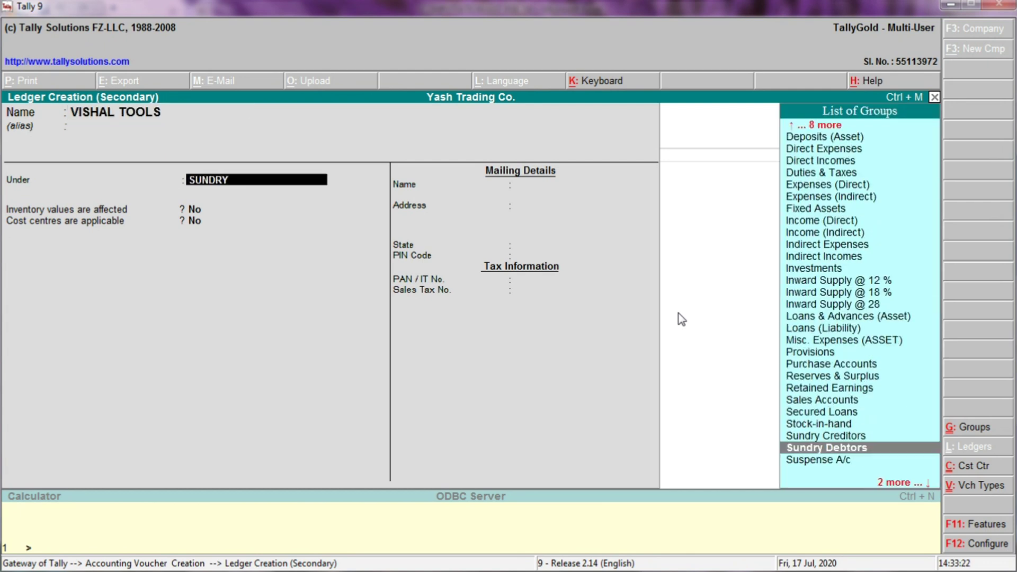
key("Up")
key("Return")
key("Return")
key("Return")
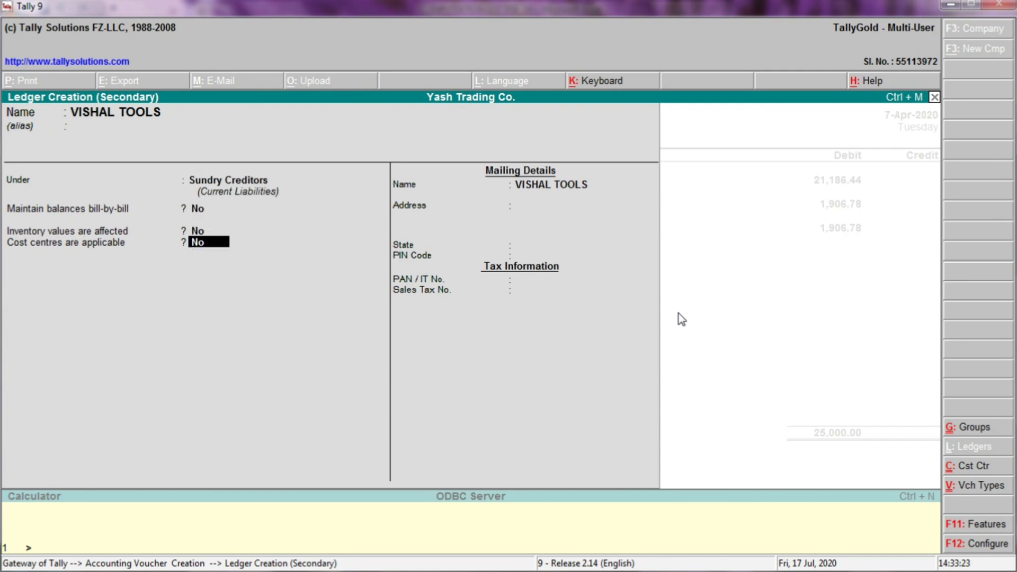
key("Return")
key("Return")
key("Return")
key("Return")
key("Return")
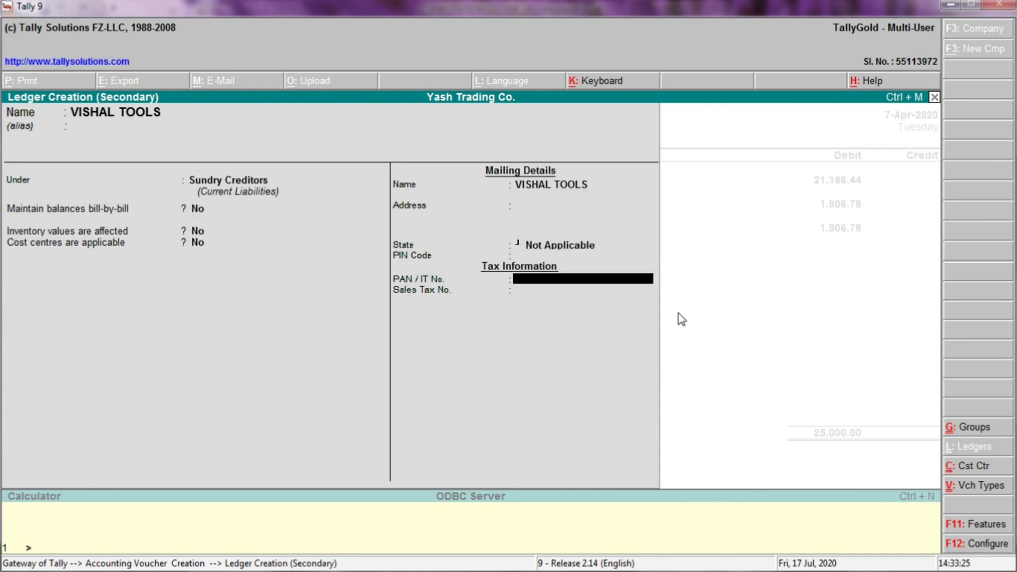
key("Return")
key("Return")
key("Return")
key("Return")
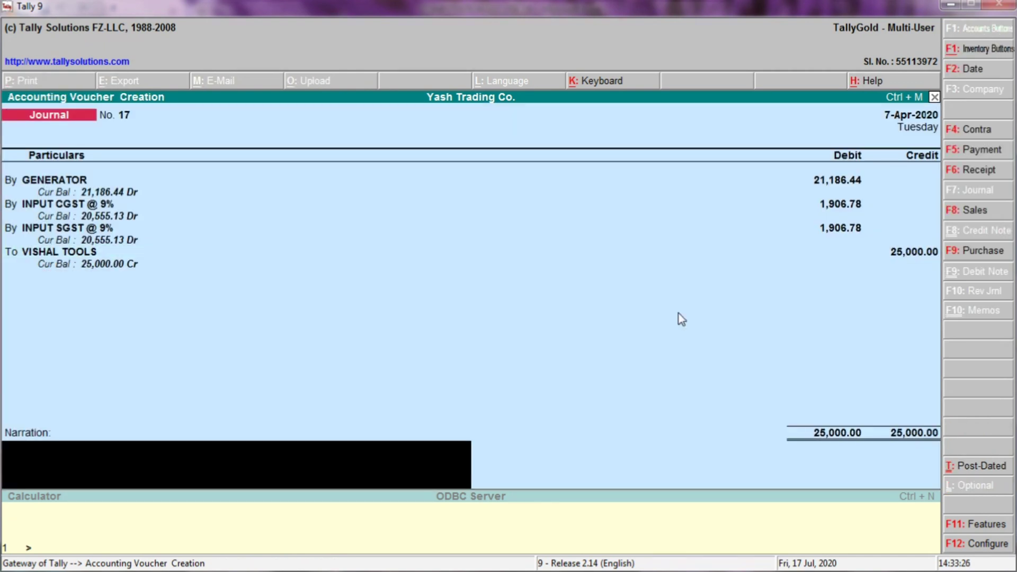
- Return to the journal's GENERATOR line and review the ledger's group and settings without changing them
key("Up")
key("Up")
key("Up")
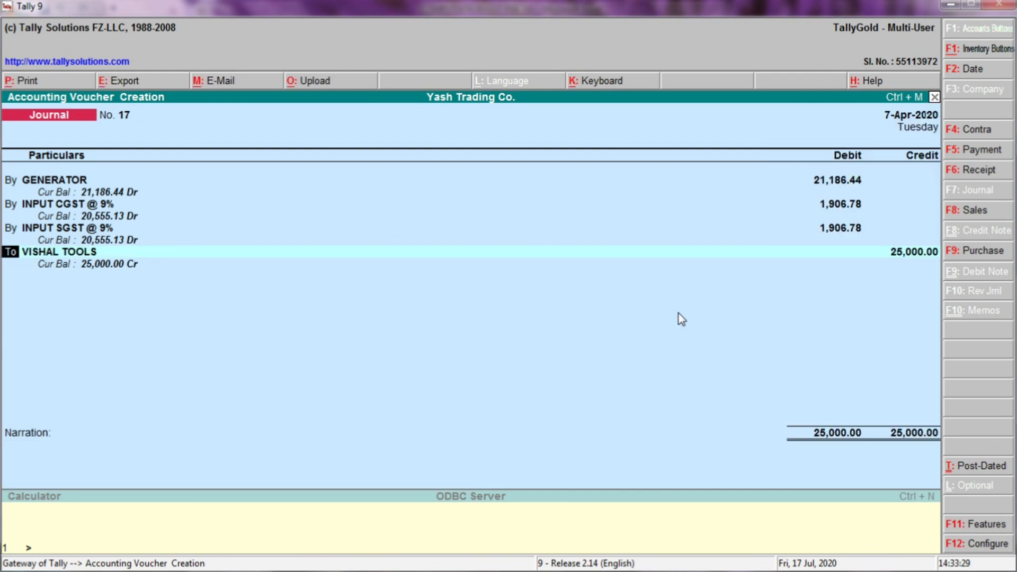
key("Up")
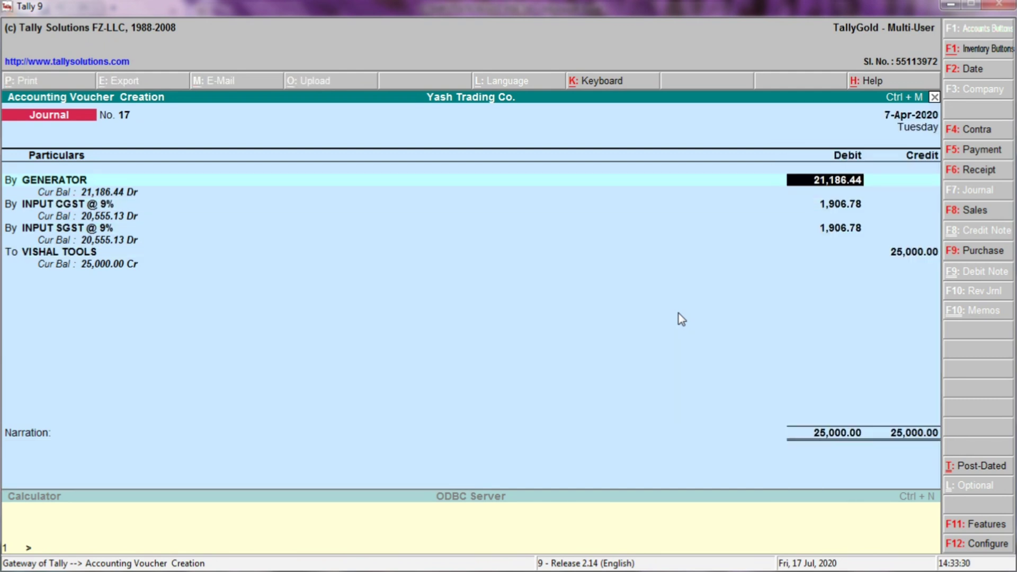
key("Up")
key("ctrl+Return")
key("Return")
key("Return")
key("Return")
key("Return")
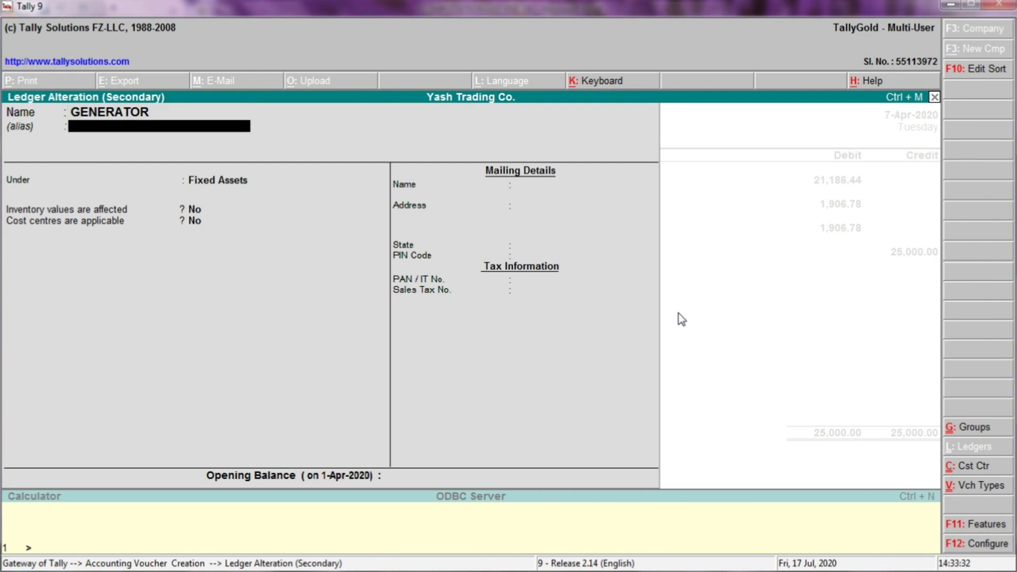
key("Return")
key("Return")
key("Return")
key("Return")
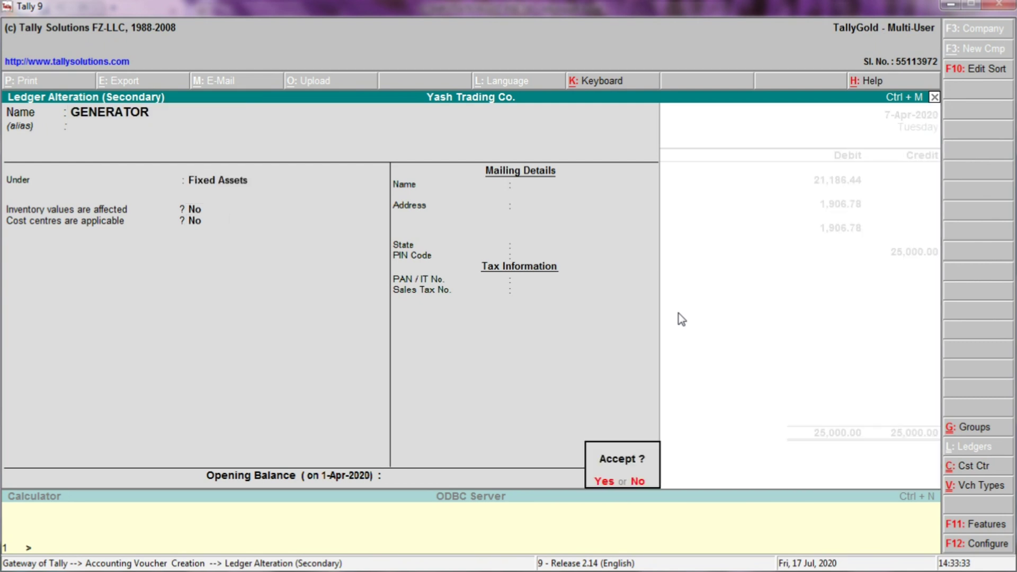
key("Return")
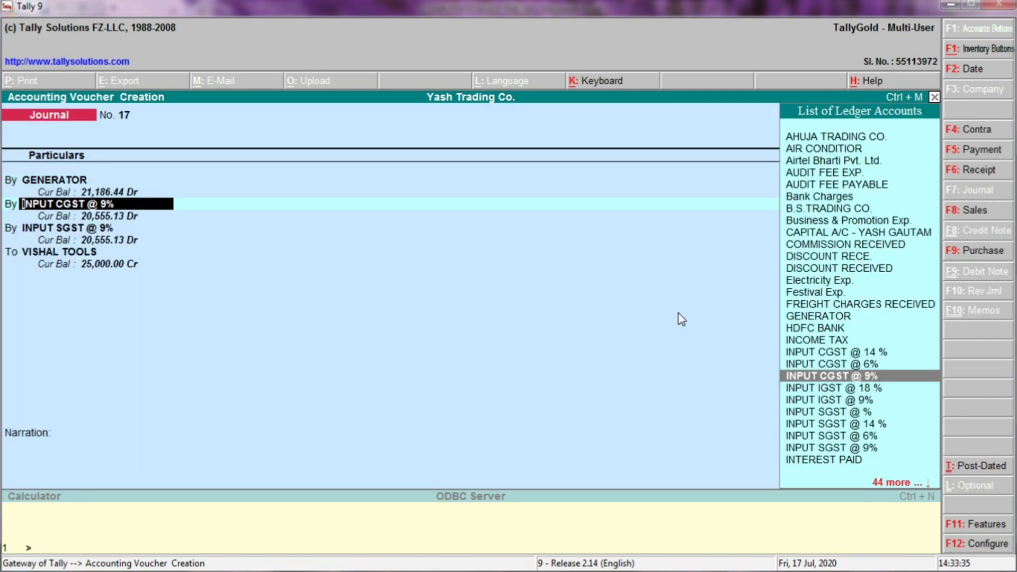
- Open the INPUT CGST @ 9% ledger from its journal line and review its group and tax settings
key("ctrl+Return")
key("Return")
key("Return")
key("Return")
key("Return")
key("Return")
key("Return")
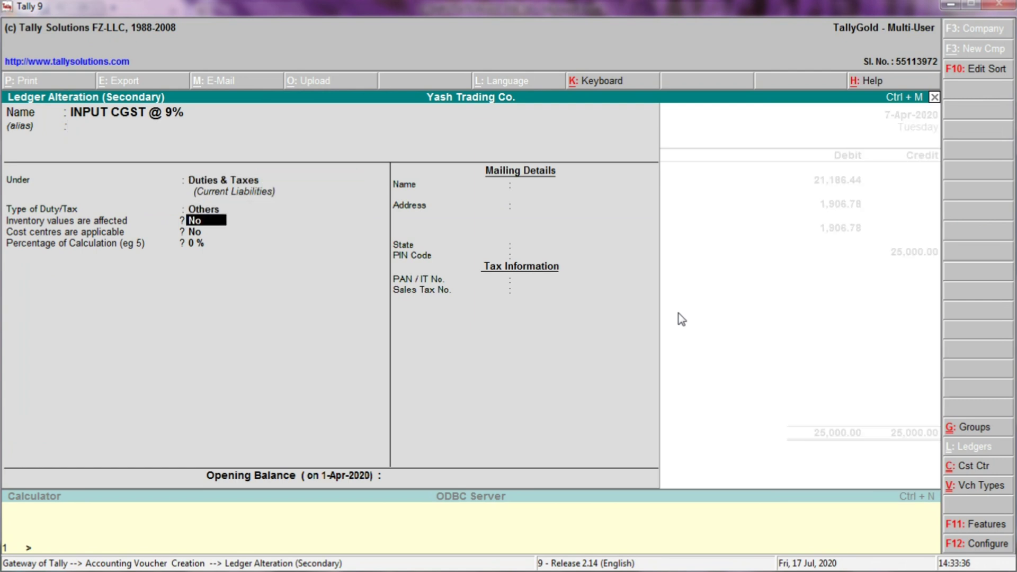
key("Return")
key("Return")
key("Return")
key("Return")
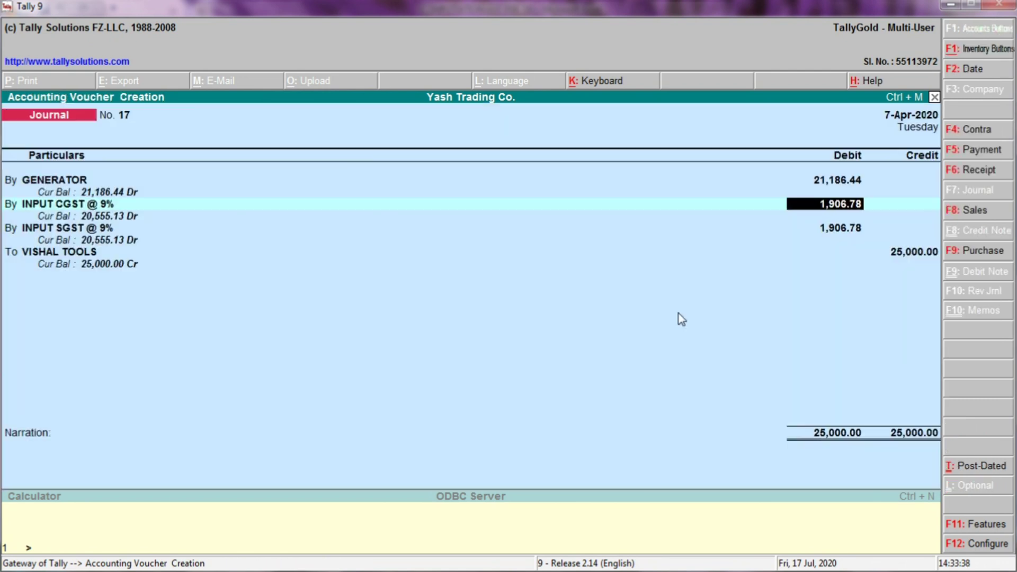
- Open the INPUT SGST @ 9% ledger from its journal line and review its group and tax settings
key("ctrl+Return")
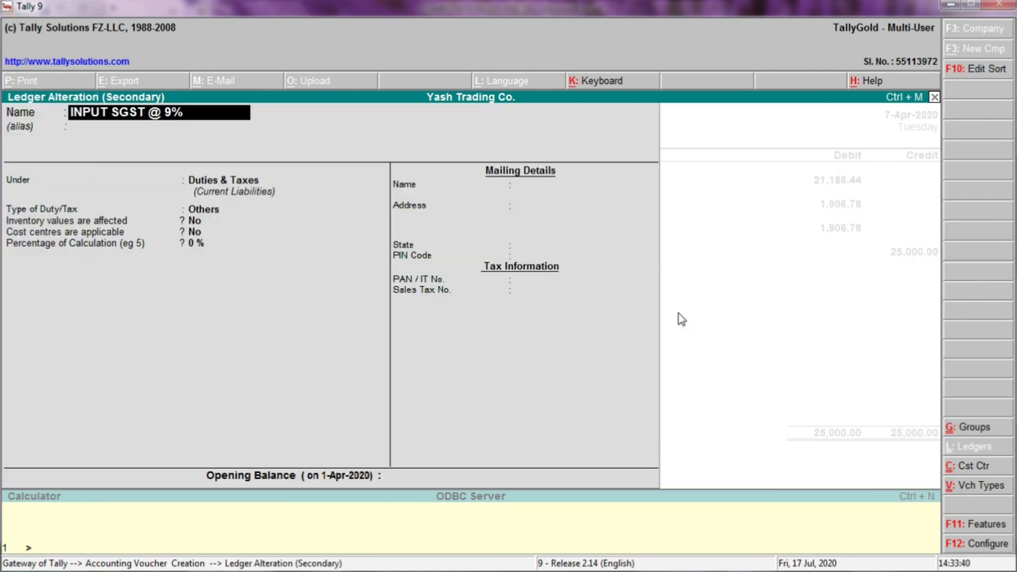
key("Return")
key("Return")
key("Return")
key("Return")
key("Return")
key("Return")
key("Return")
key("Return")
key("Return")
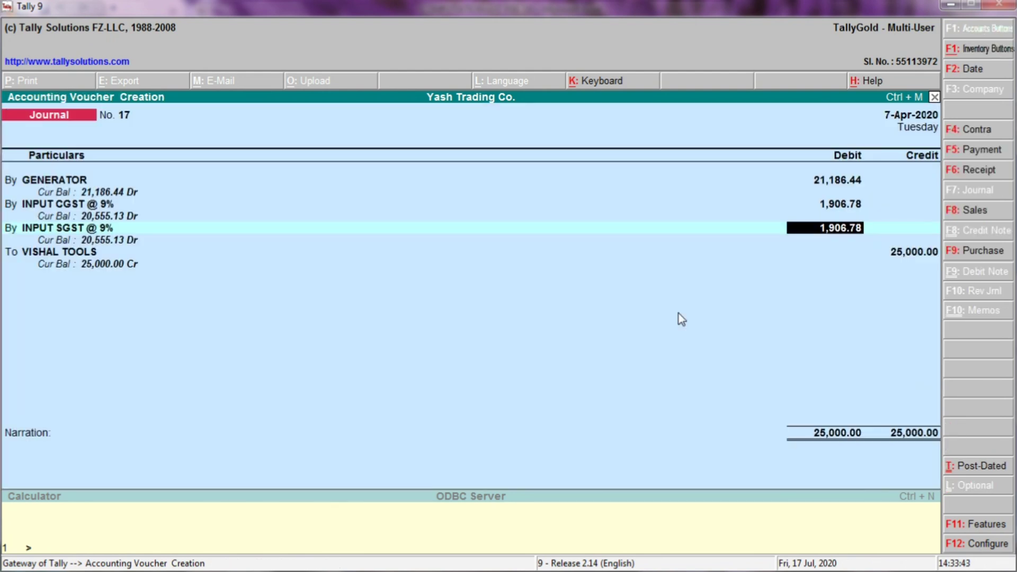
key("Return")
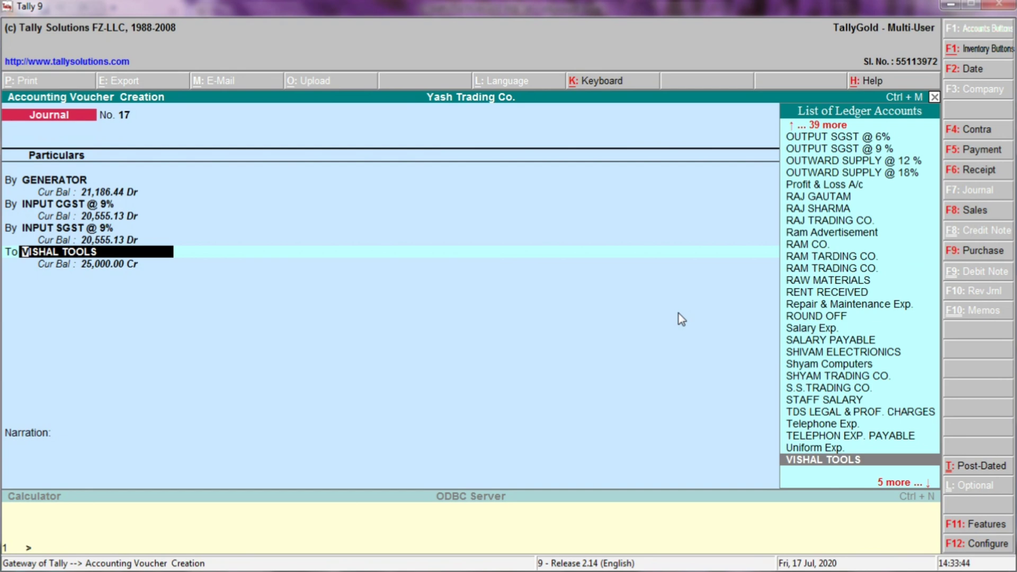
- Open the VISHAL TOOLS ledger from the credit line and review its group and mailing details
key("ctrl+Return")
key("Return")
key("Return")
key("Return")
key("Return")
key("Return")
key("Return")
key("Return")
key("Return")
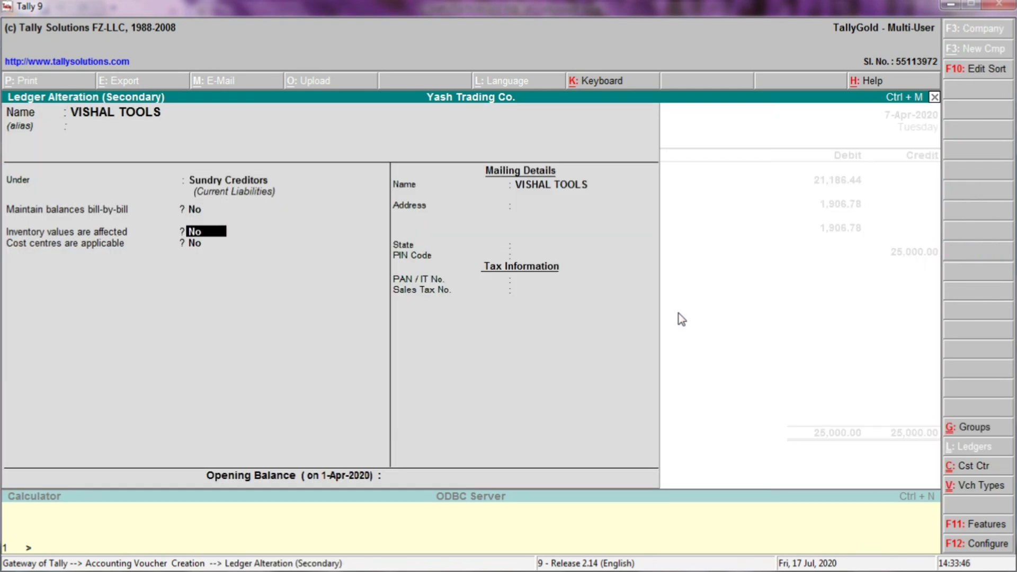
key("Return")
key("Return")
key("Return")
key("Return")
key("Return")
key("Return")
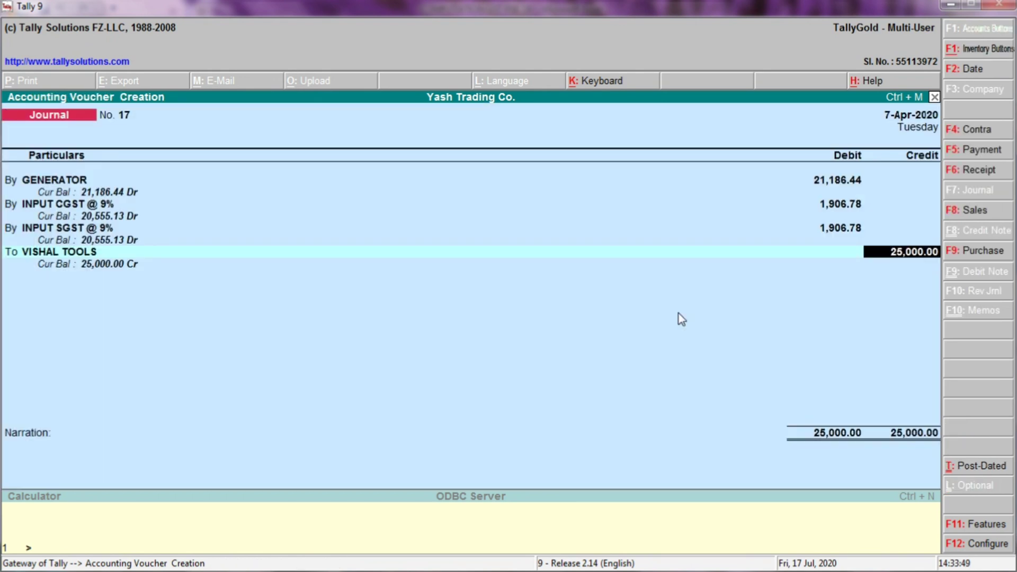
- Leave the narration empty and save the generator purchase journal voucher
key("Return")
key("Return")
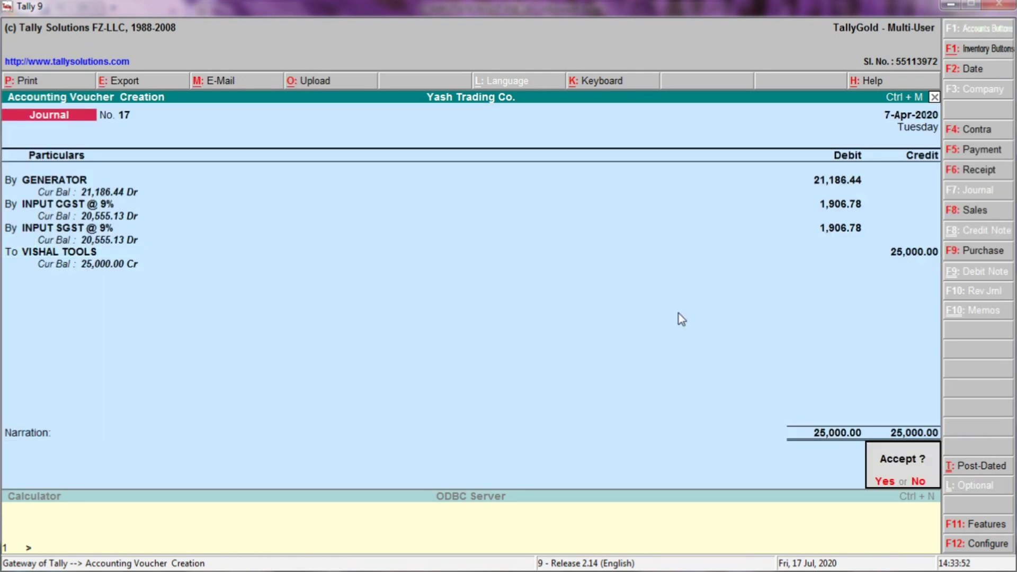
key("Return")
- Switch to Excel and check the Computer row of the computer purchase entry, including its debit amount
key("alt+Tab")
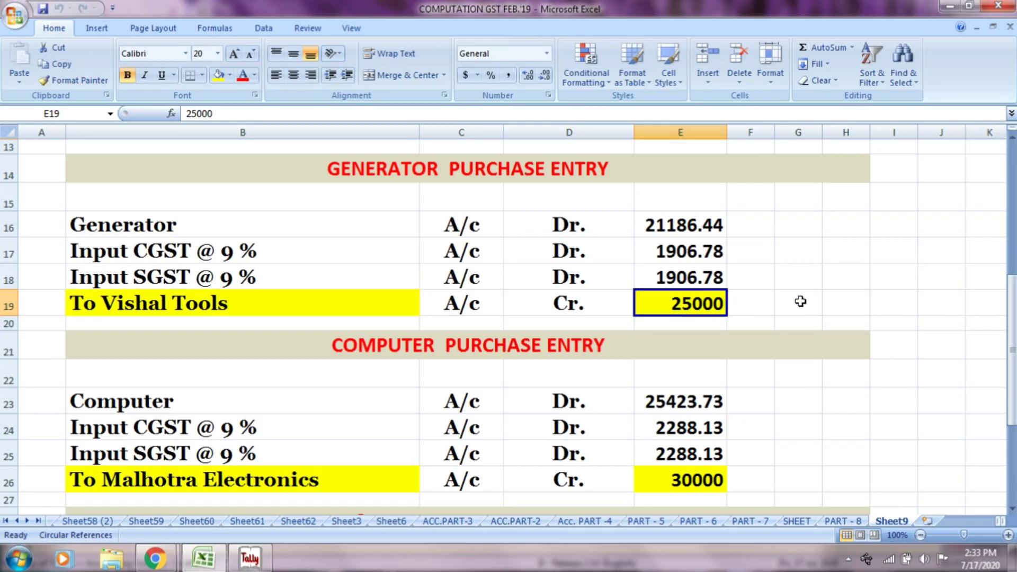
left_click_drag(1012, 315, 1005, 389)
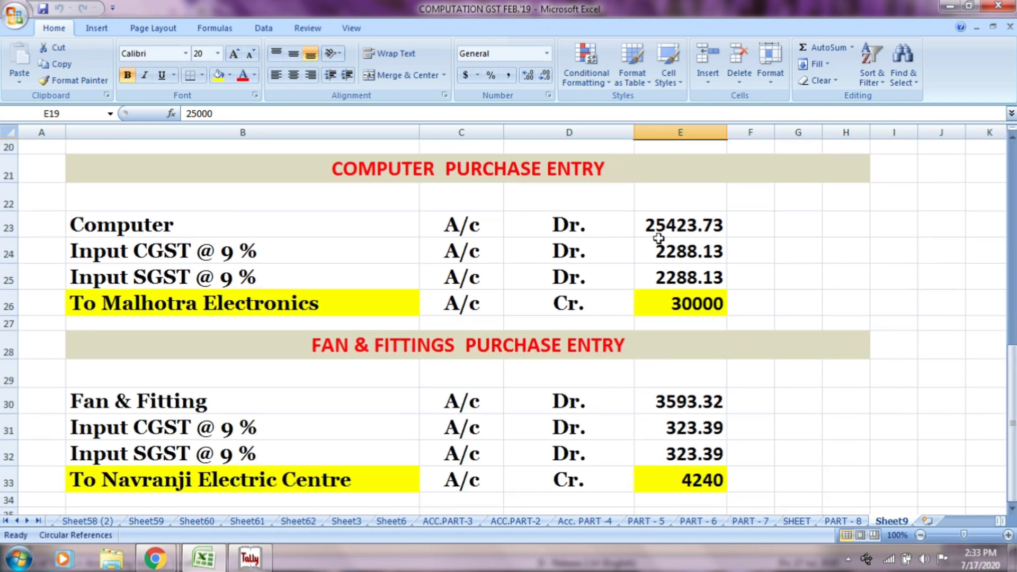
left_click(596, 178)
left_click(278, 215)
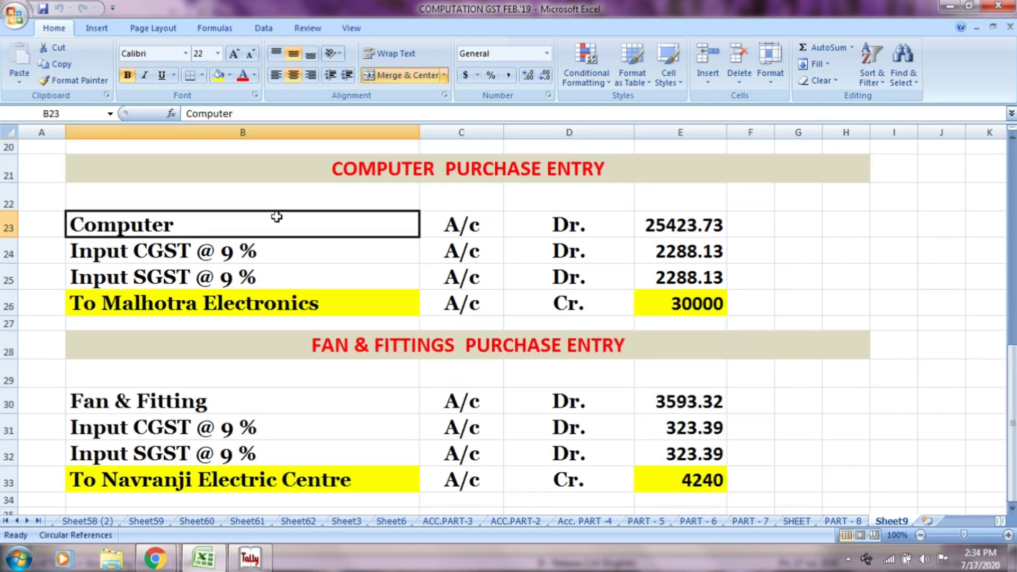
left_click(452, 220)
left_click(596, 228)
left_click(680, 228)
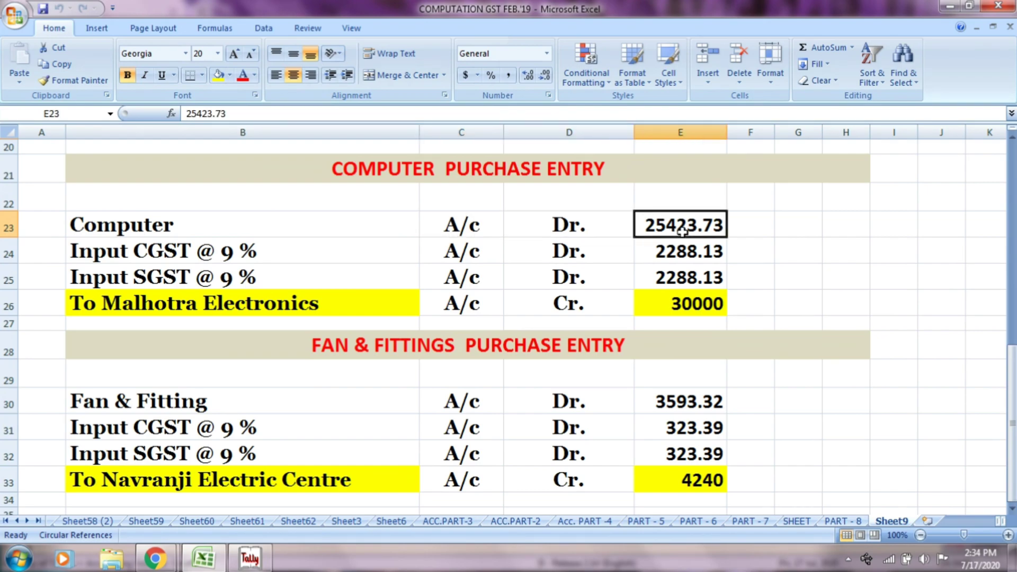
- Switch to Tally and create a COMPUTER ledger under Fixed Assets for the first debit line of the new journal voucher
key("alt+Tab")
key("alt+c")
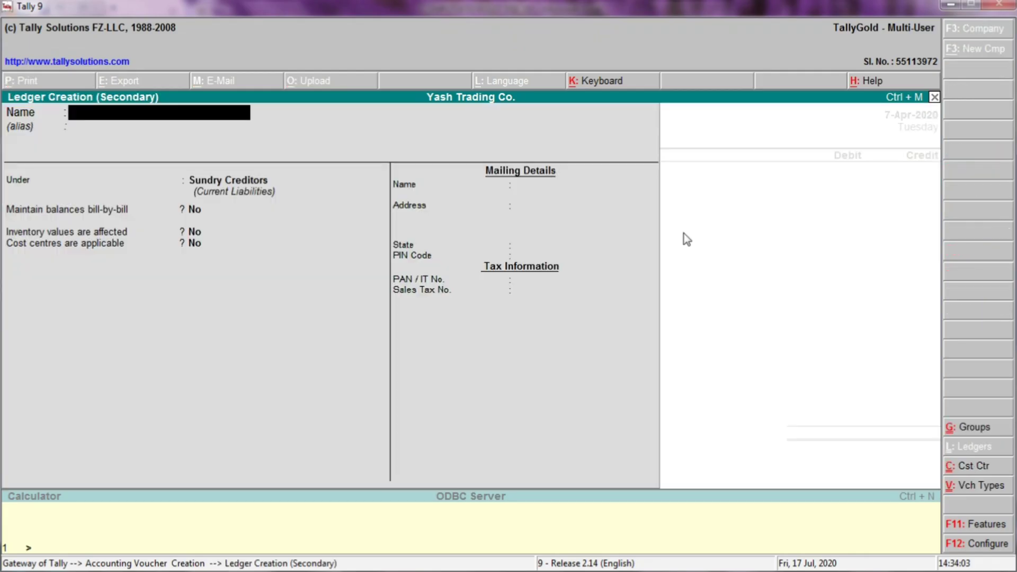
type("COMPUTER")
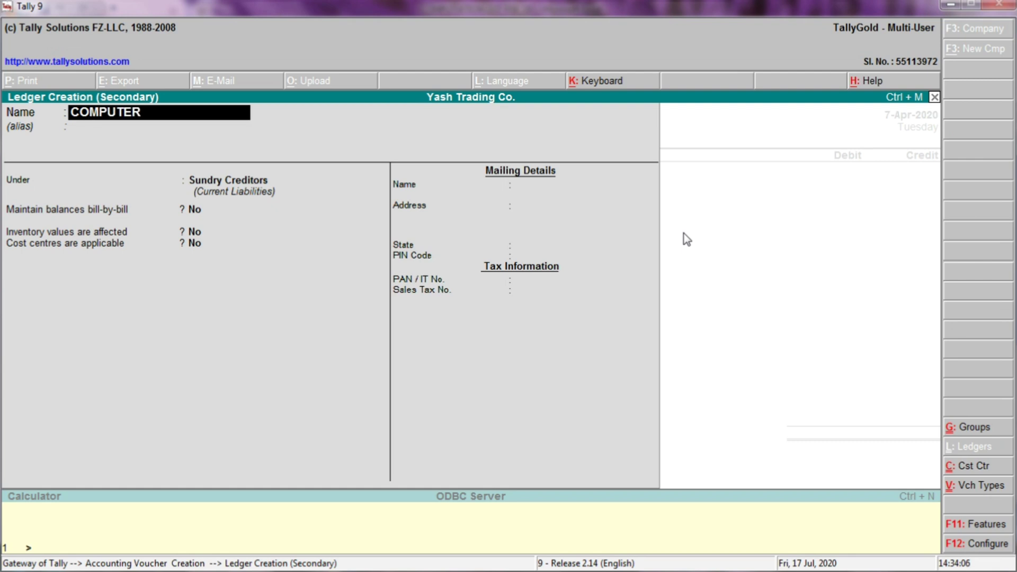
key("Return")
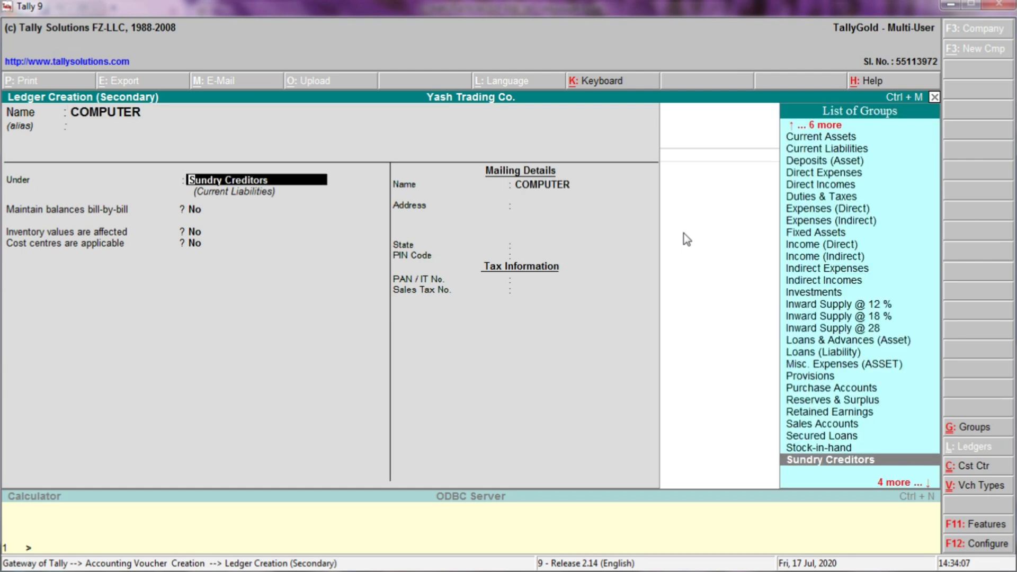
type("FIXE")
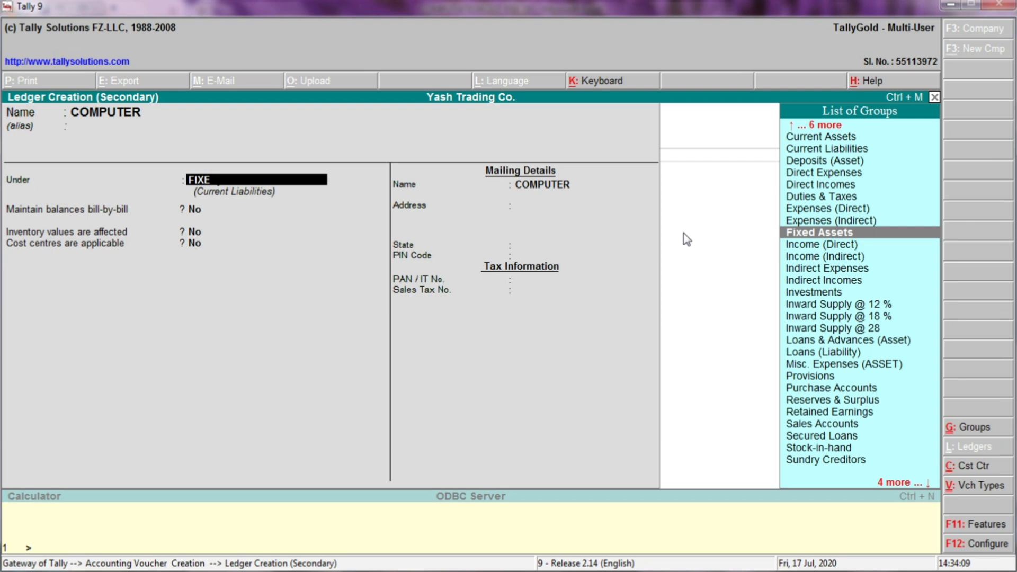
key("Return")
key("Return")
key("Return")
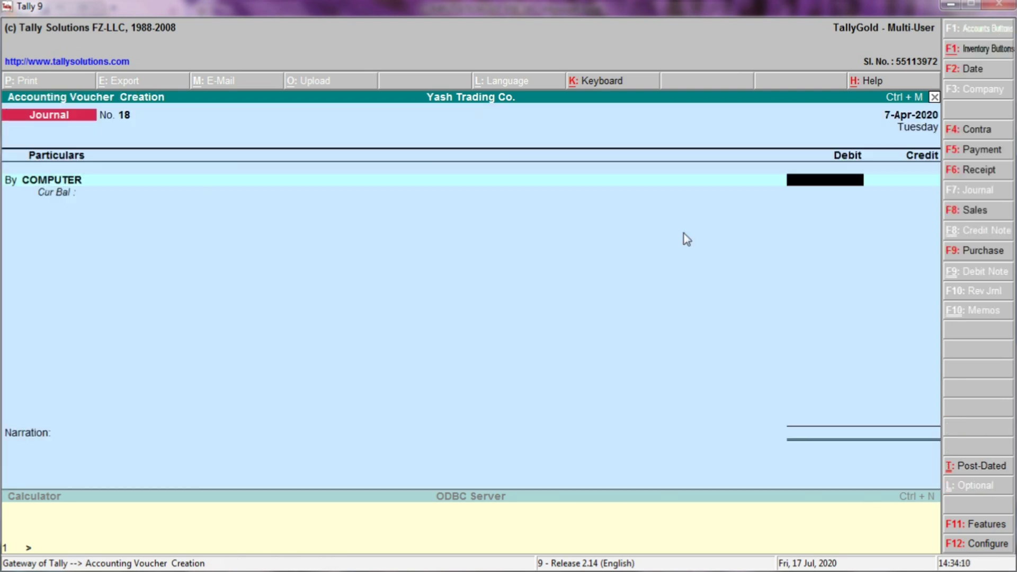
- Set the COMPUTER debit amount to 25423.73, as given in the Excel sheet
key("alt+Tab")
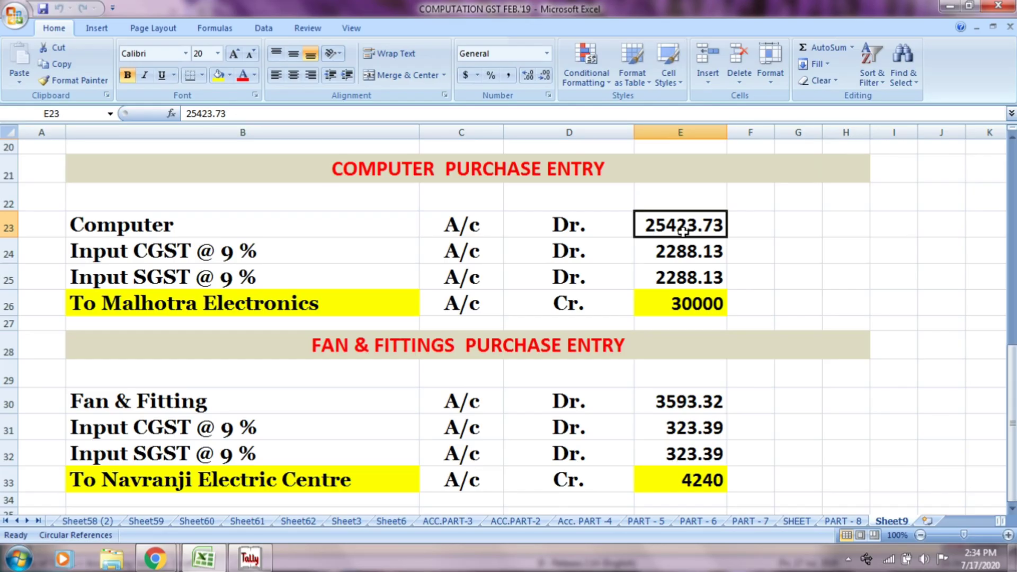
key("alt+Tab")
type("25423")
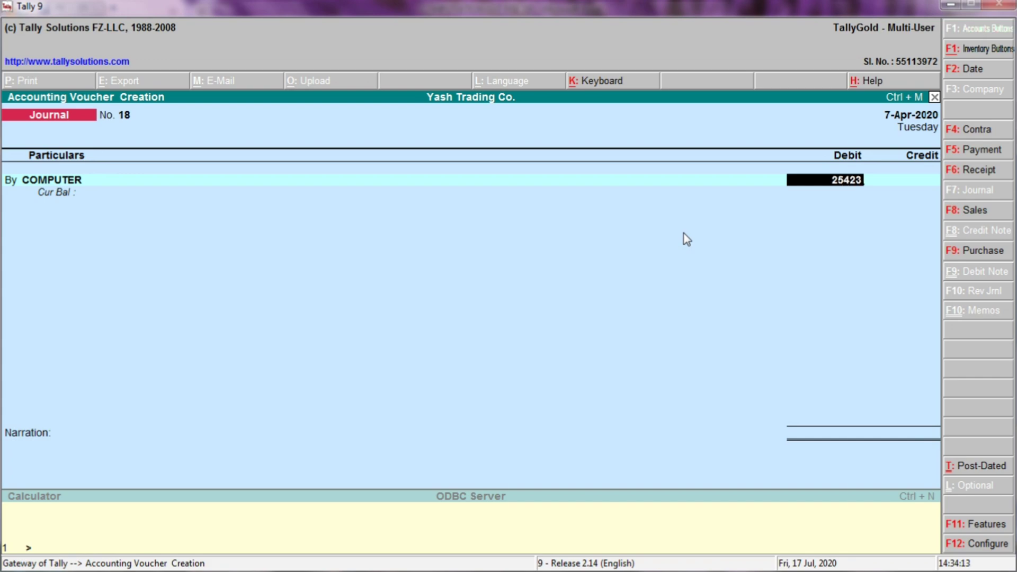
key("alt+Tab")
key("alt+Tab")
type(".73")
key("Return")
- Start a second debit line, and switch to Excel to check the Input CGST @ 9 % row of the computer purchase entry
type("b")
key("Return")
key("alt+Tab")
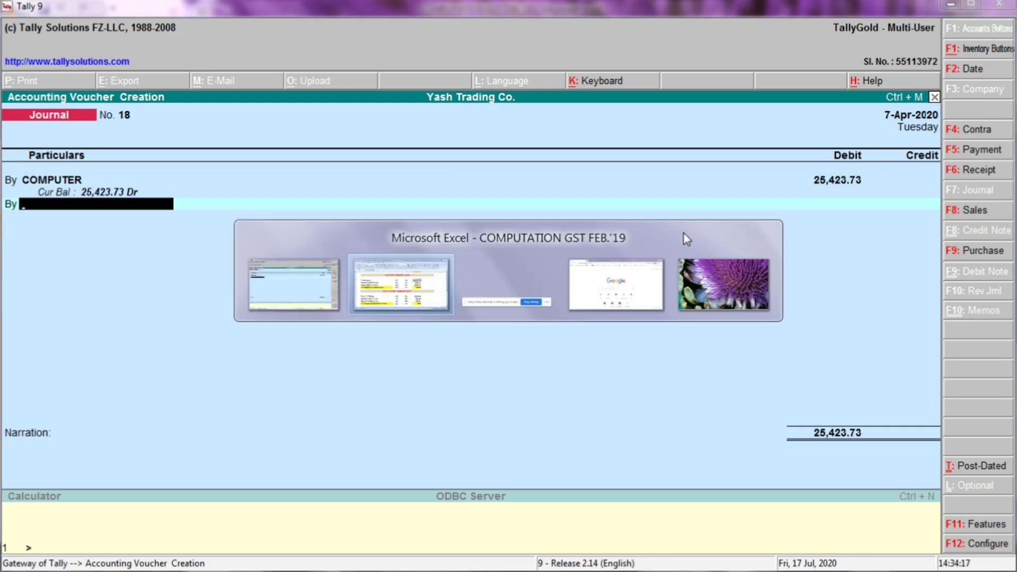
left_click(306, 262)
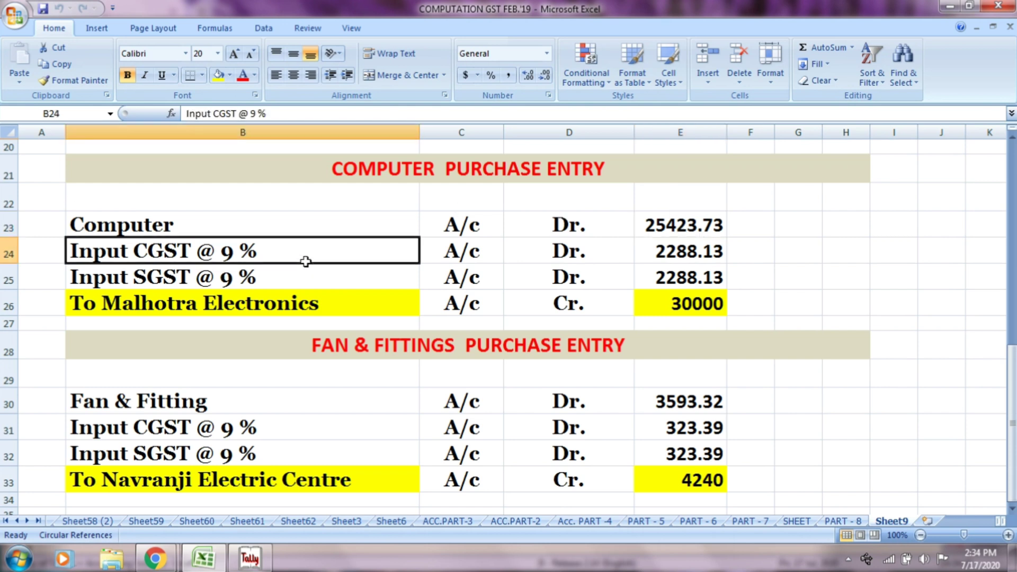
left_click(456, 261)
left_click(553, 250)
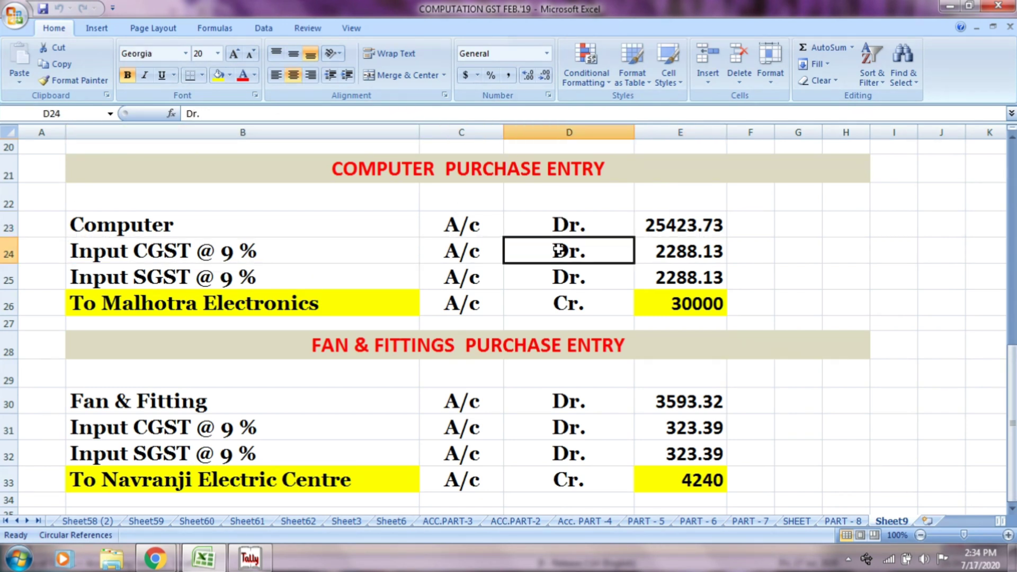
left_click(644, 249)
- Switch to Tally and choose INPUT CGST @ 9% as the ledger for the second debit line
key("alt+Tab")
type("INPU")
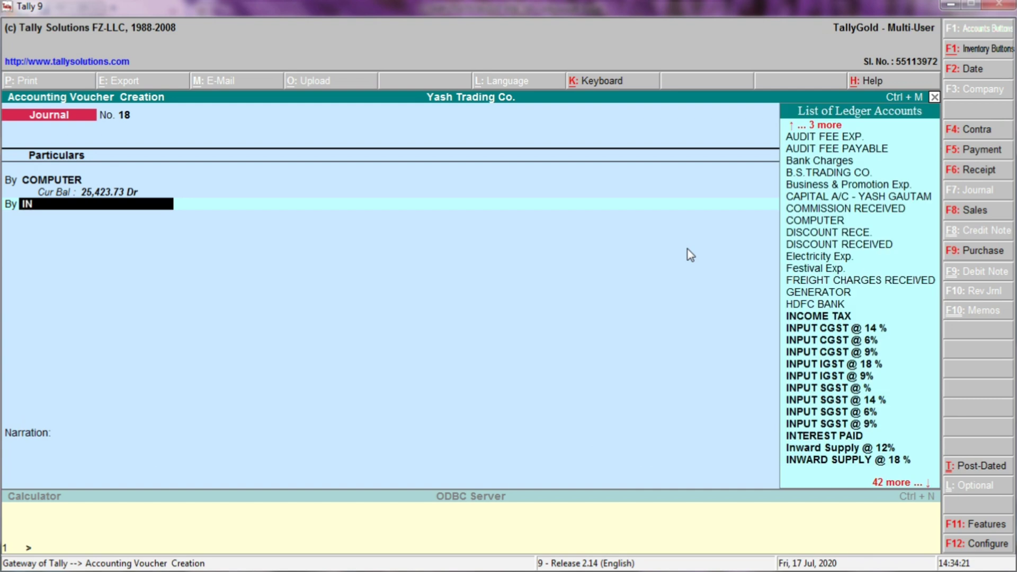
key("Up")
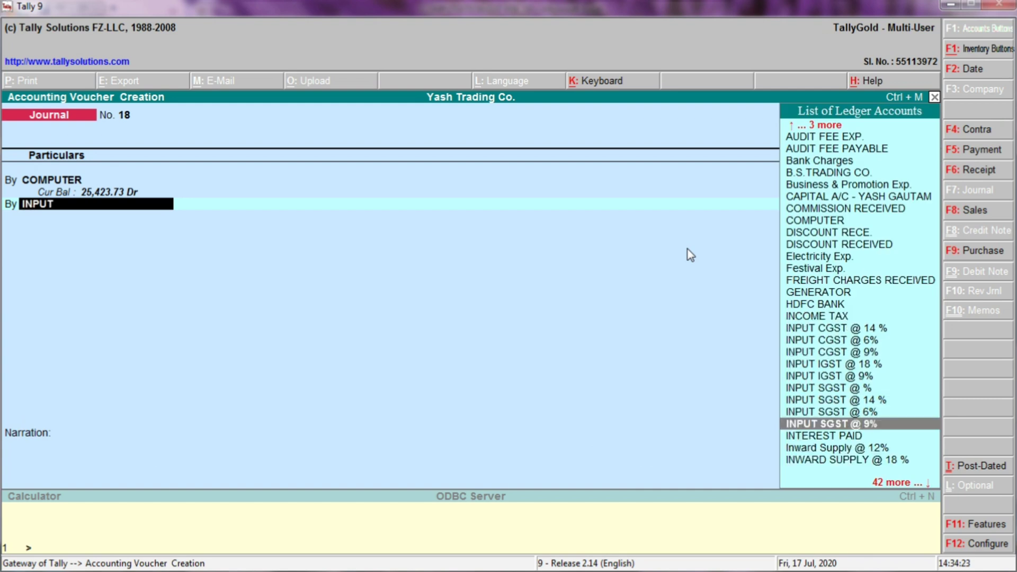
key("Up")
key("Up")
key("Up")
key("Up")
key("Up")
key("Up")
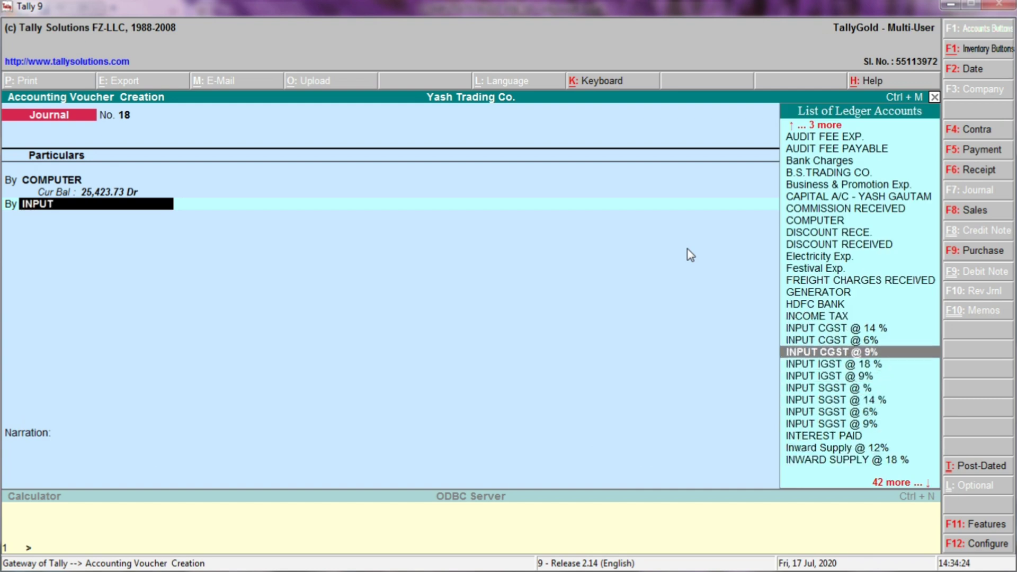
key("Return")
- Set the INPUT CGST @ 9% debit amount to 2288.13, as given in the Excel sheet
key("alt+Tab")
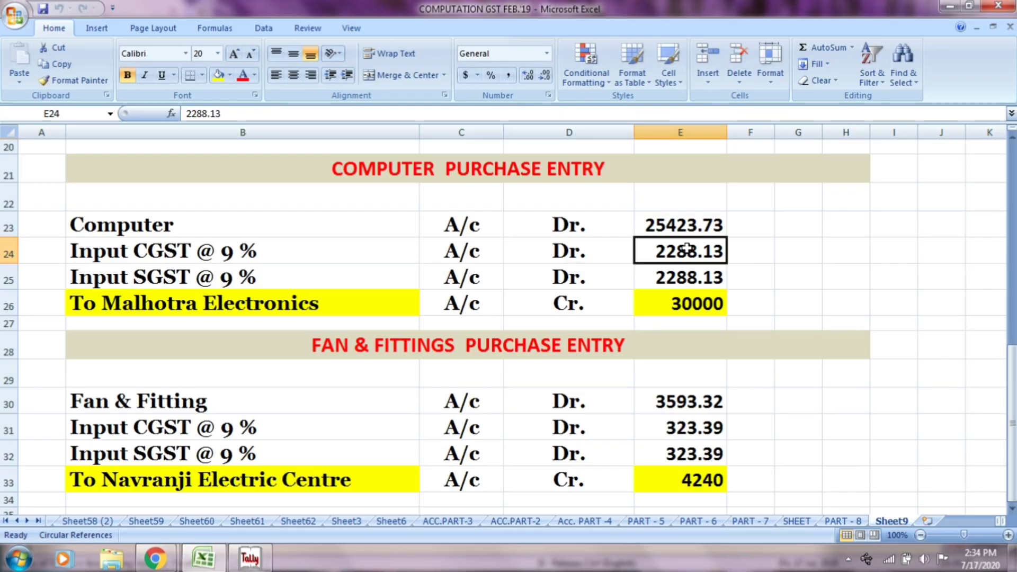
key("alt+Tab")
type("2288")
key("alt+Tab")
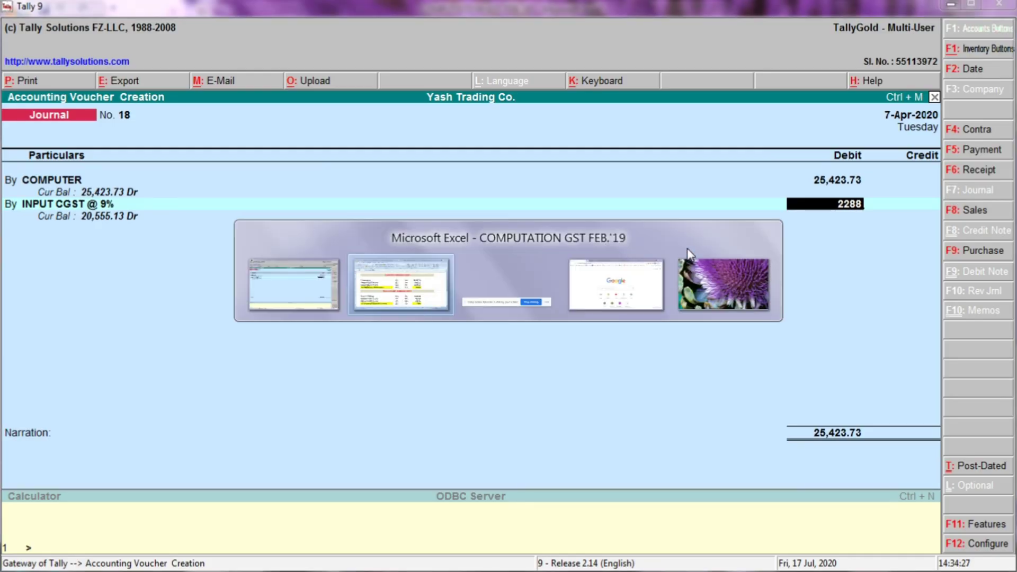
key("alt+Tab")
type(".13")
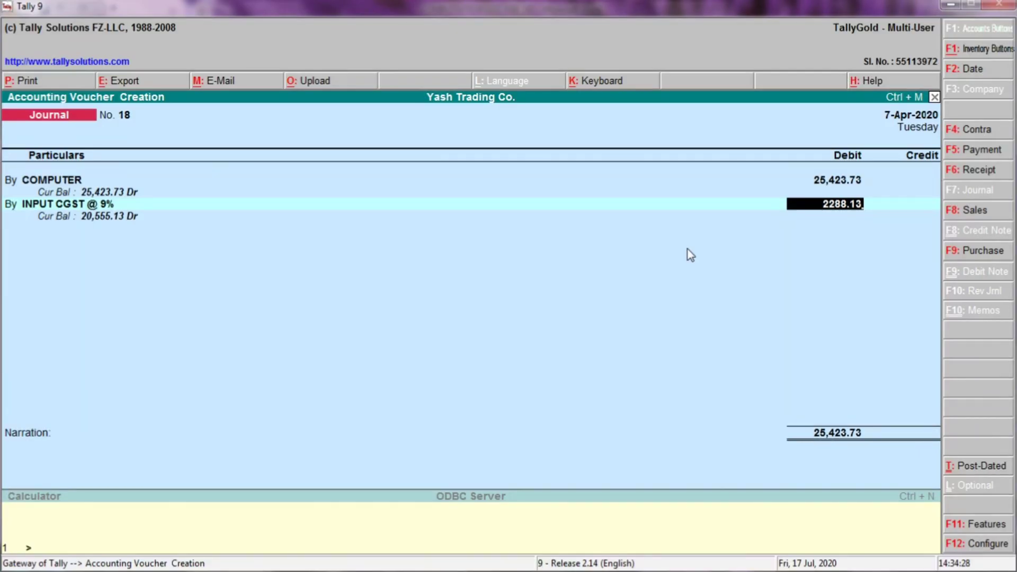
key("Return")
- Add a third debit line to the journal voucher with the INPUT SGST @ 9% ledger
type("b")
key("Return")
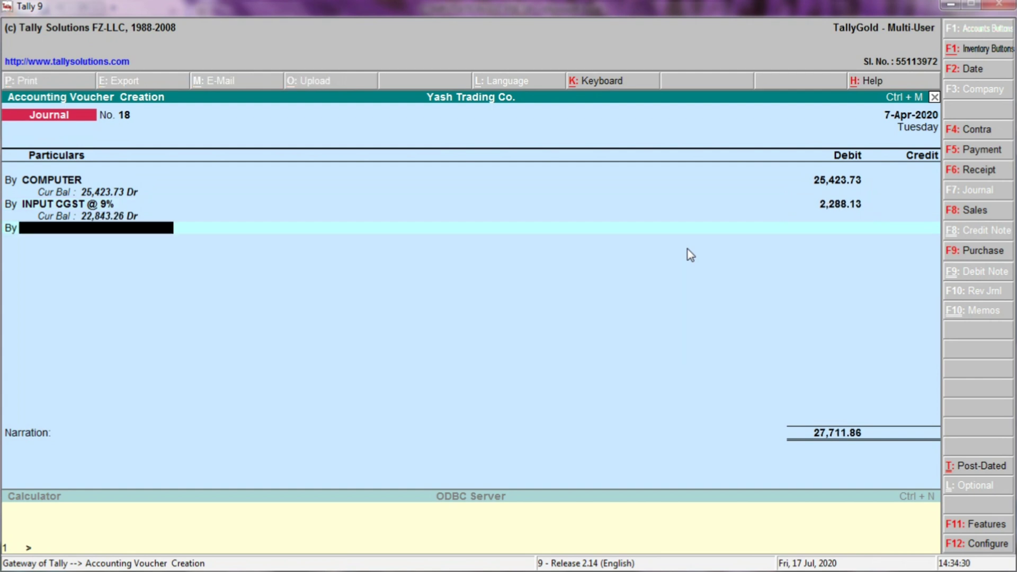
type("INPUT")
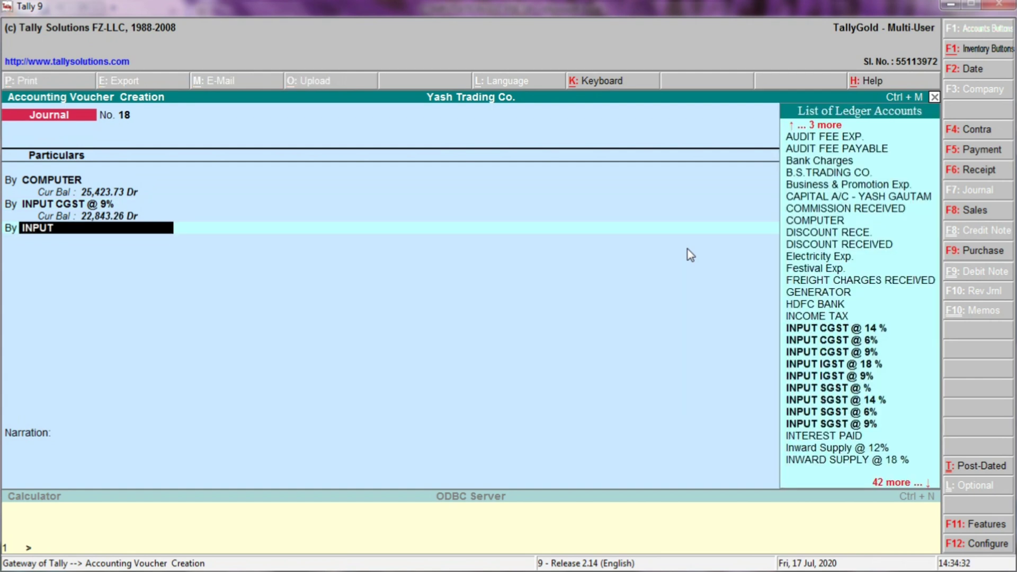
key("Up")
key("Return")
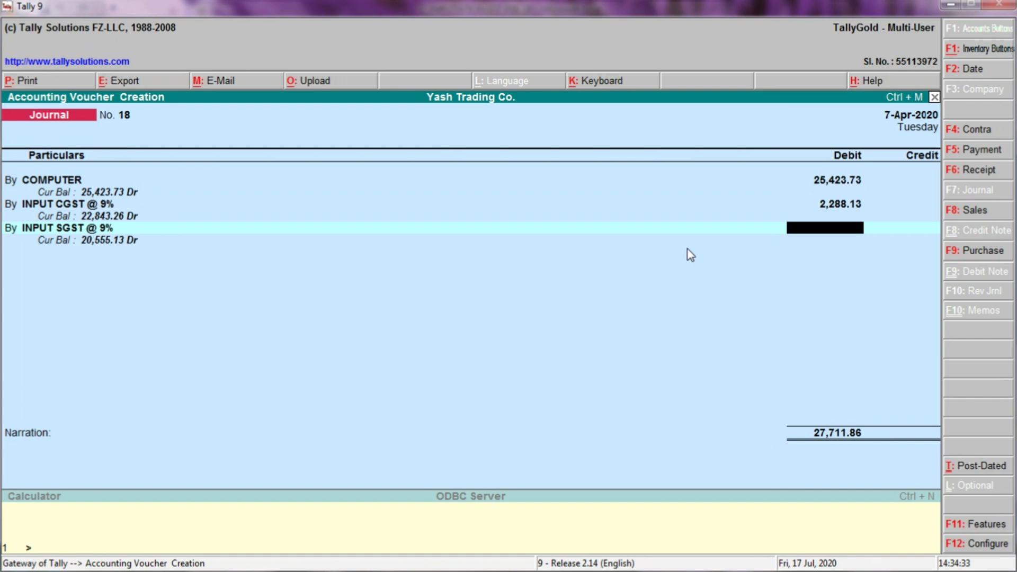
- Switch to Excel and check the Input SGST @ 9 % row of the computer purchase entry, including its debit amount
key("alt+Tab")
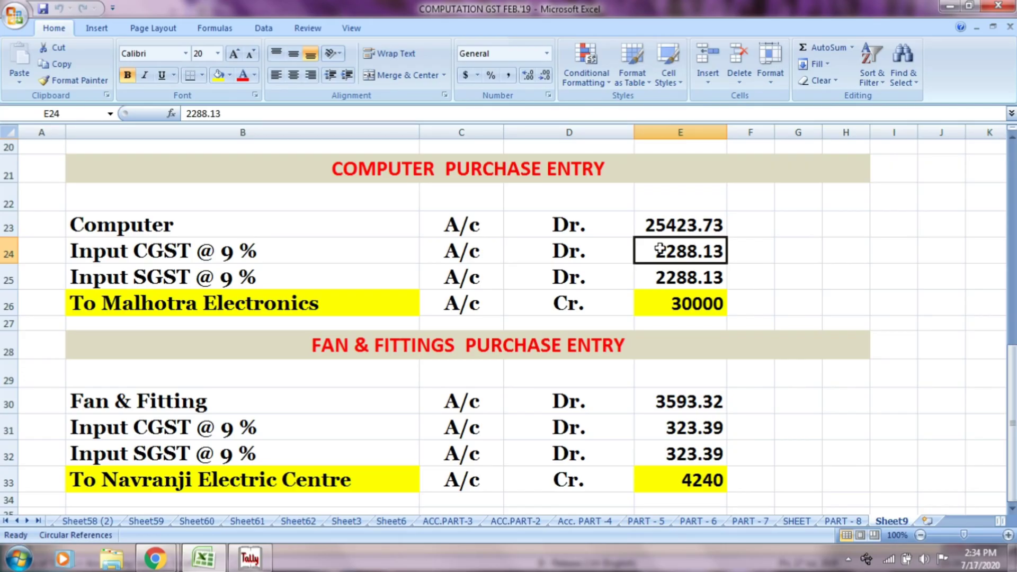
left_click(392, 270)
left_click(464, 272)
left_click(579, 281)
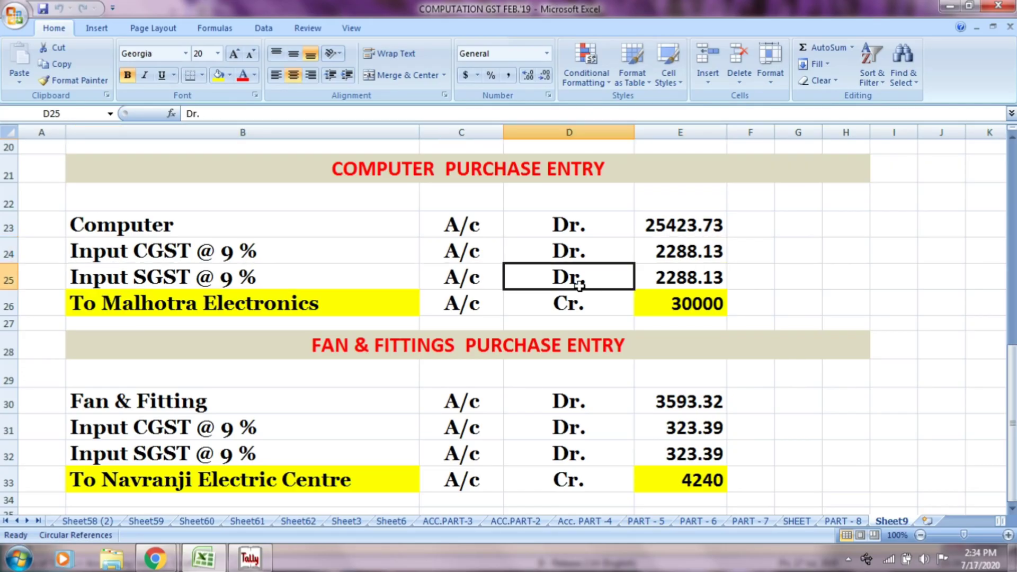
left_click(660, 274)
- Switch to Tally and set the INPUT SGST @ 9% debit amount to 2288.13
key("alt+Tab")
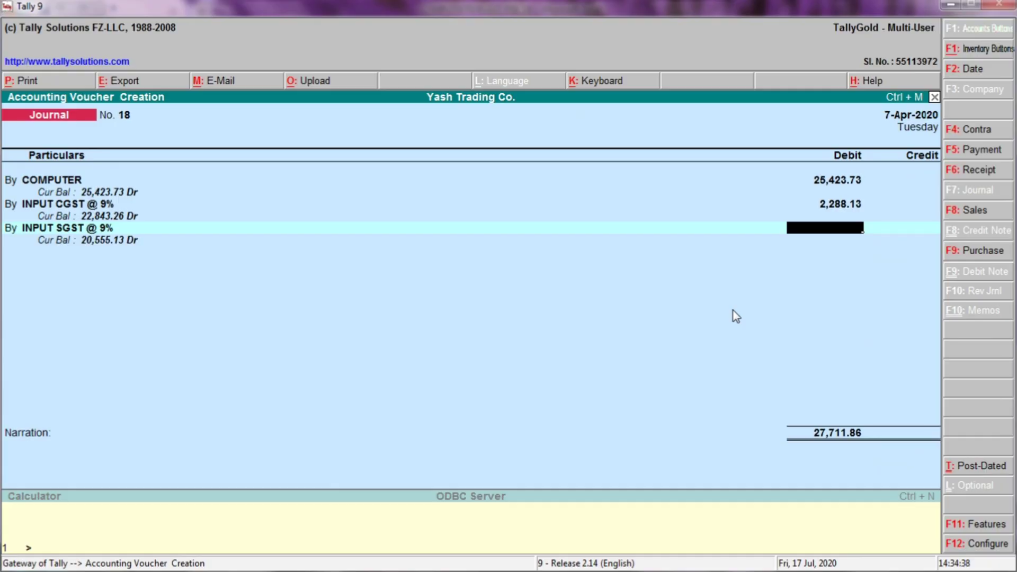
type("22")
key("alt+Tab")
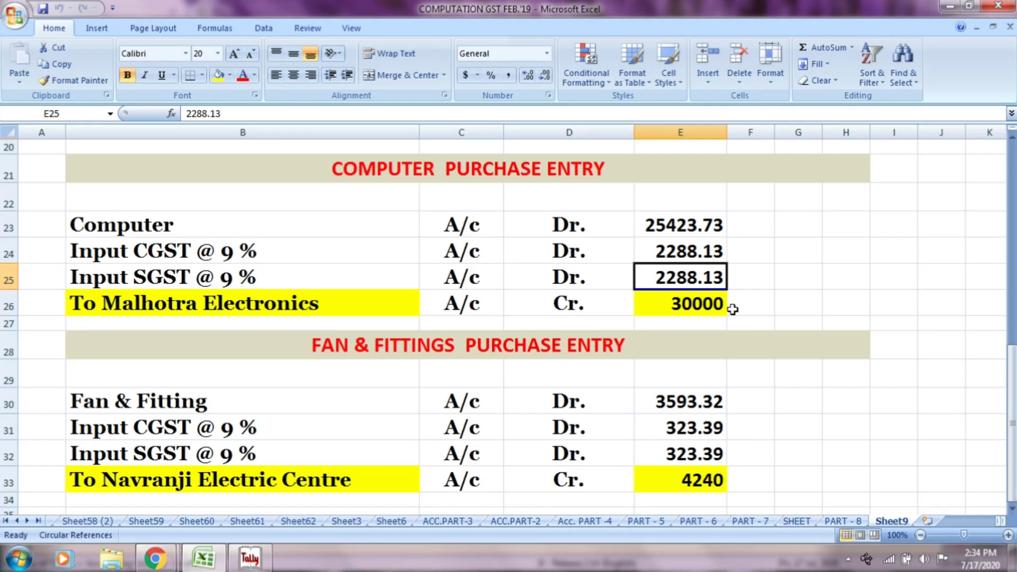
key("alt+Tab")
type("88.13")
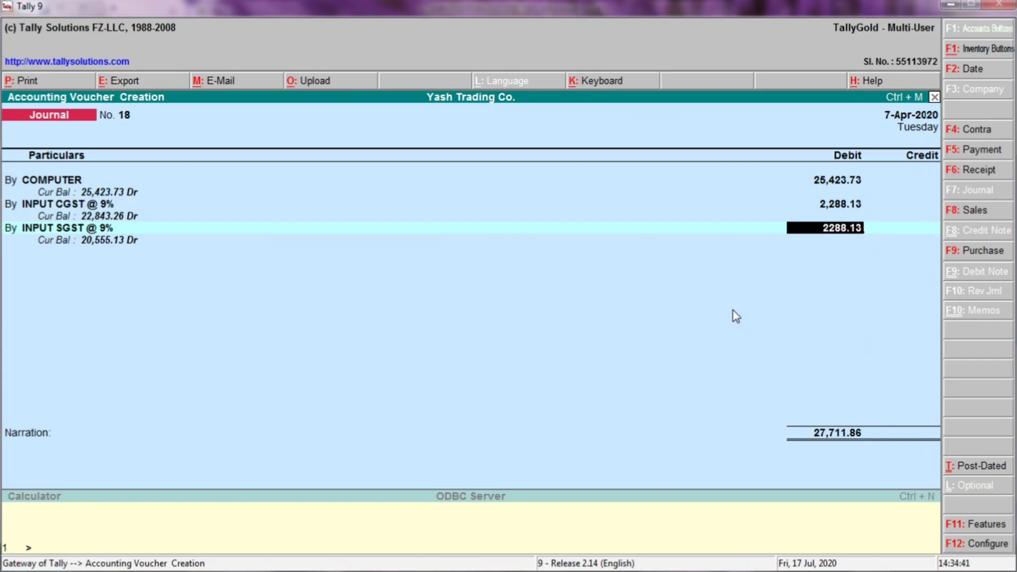
key("alt+Tab")
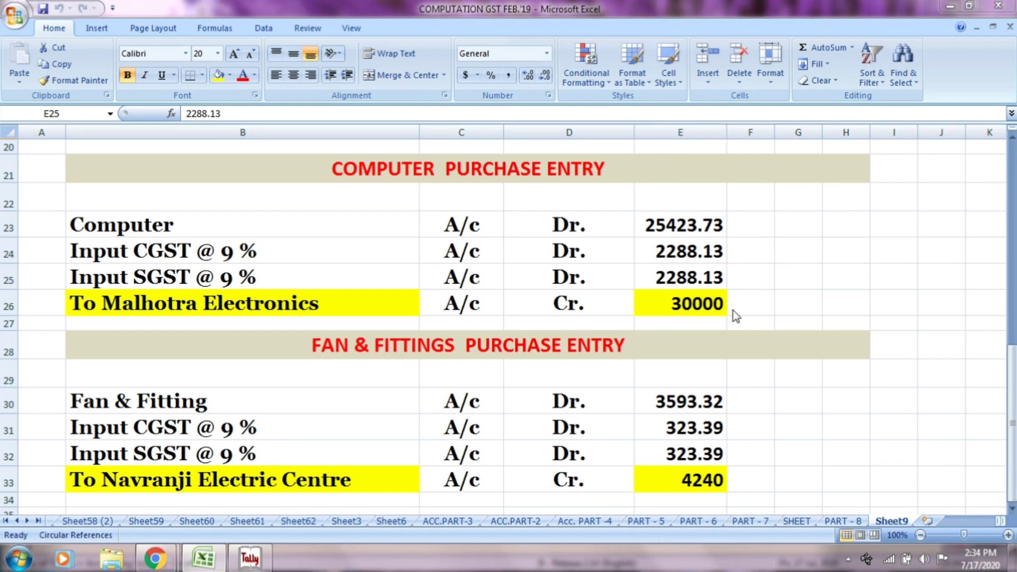
key("alt+Tab")
key("Return")
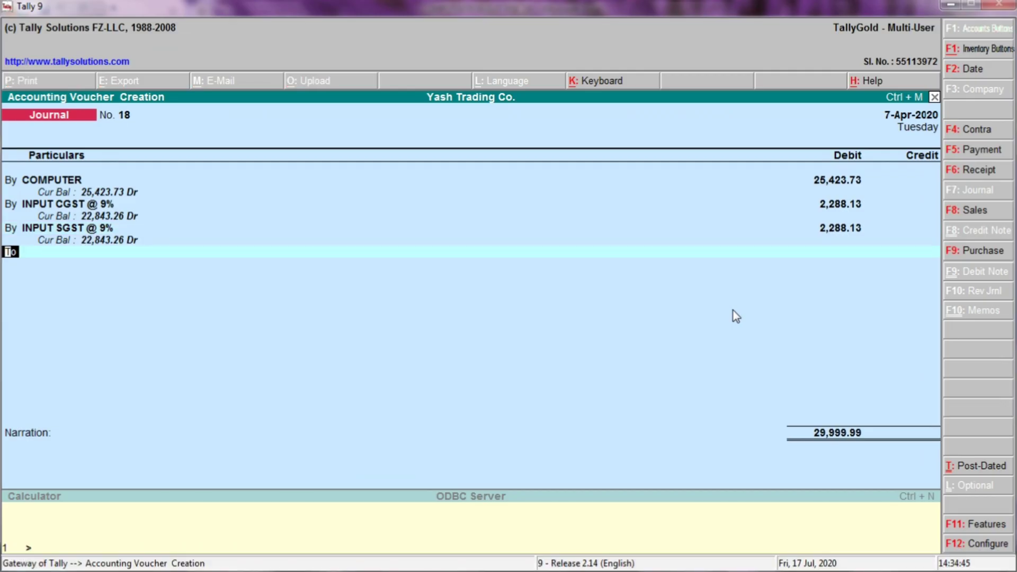
- Start the credit line, and switch to Excel to check the Malhotra Electronics row of the computer purchase entry
key("Return")
key("alt+Tab")
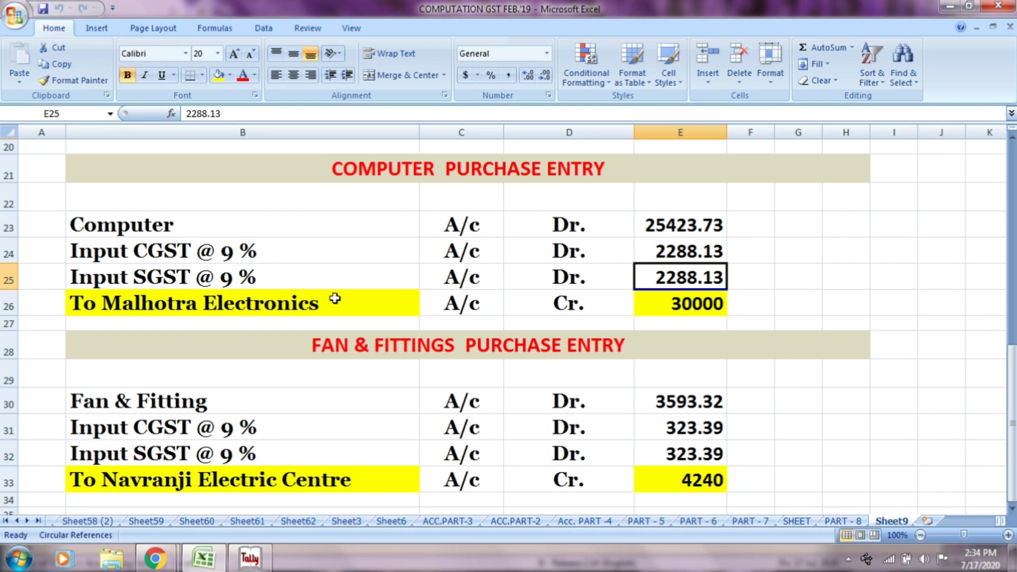
left_click(299, 301)
left_click(475, 312)
left_click(536, 303)
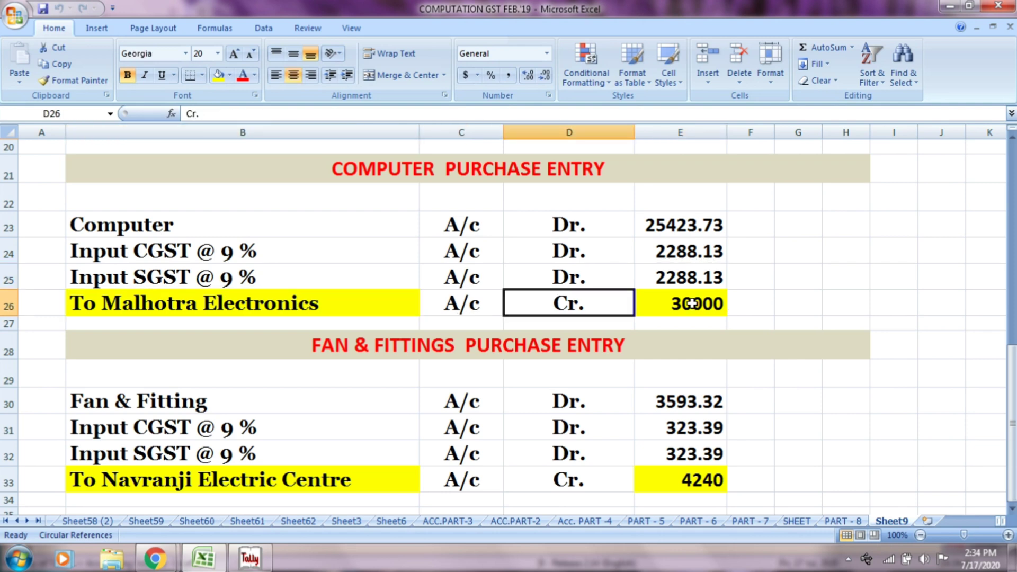
left_click(692, 304)
- Switch to Tally and start a new ledger for the credit line, naming it MALHOTRA ELECTRONICS
key("alt+Tab")
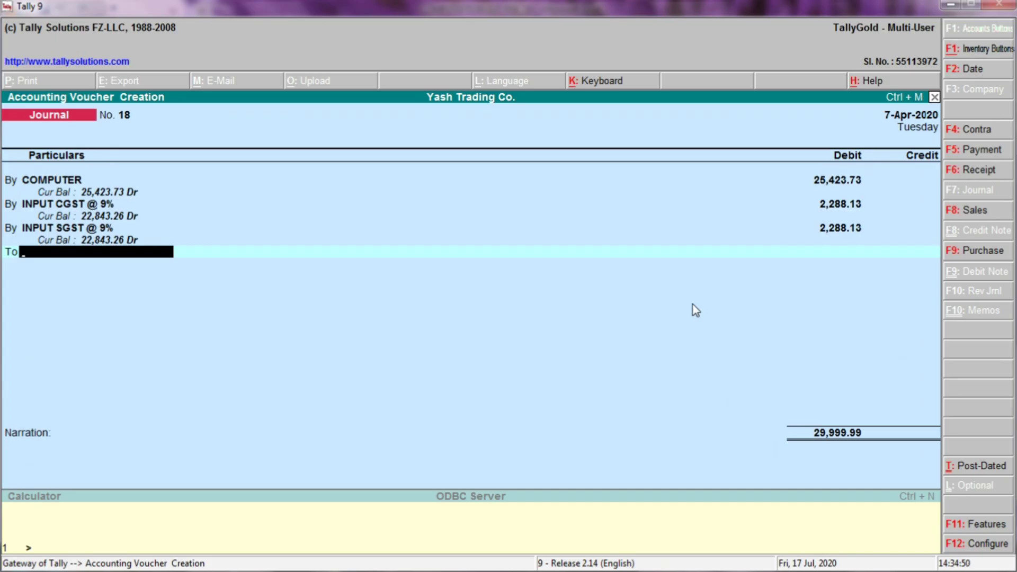
key("alt+c")
type("MAL")
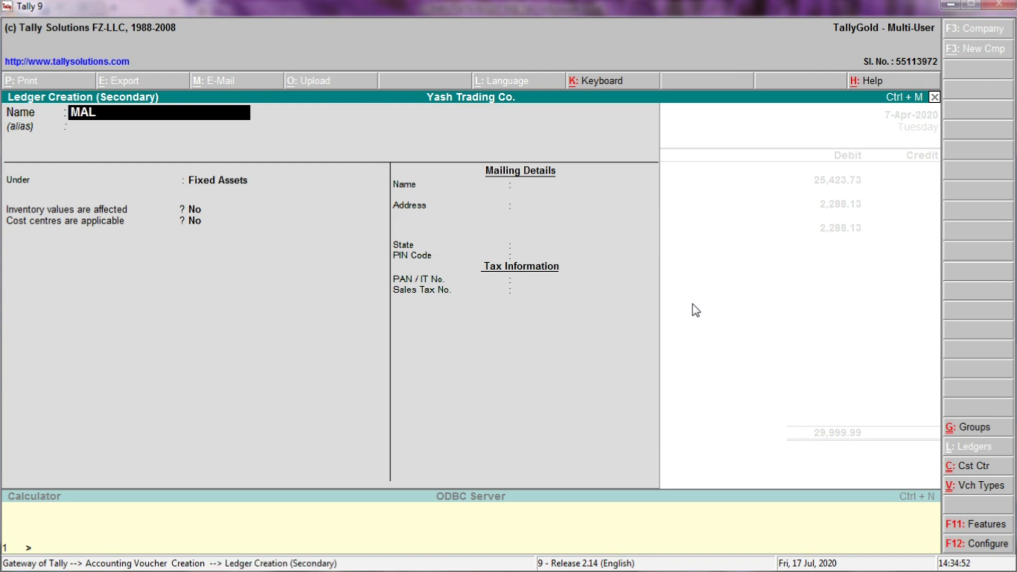
key("alt+Tab")
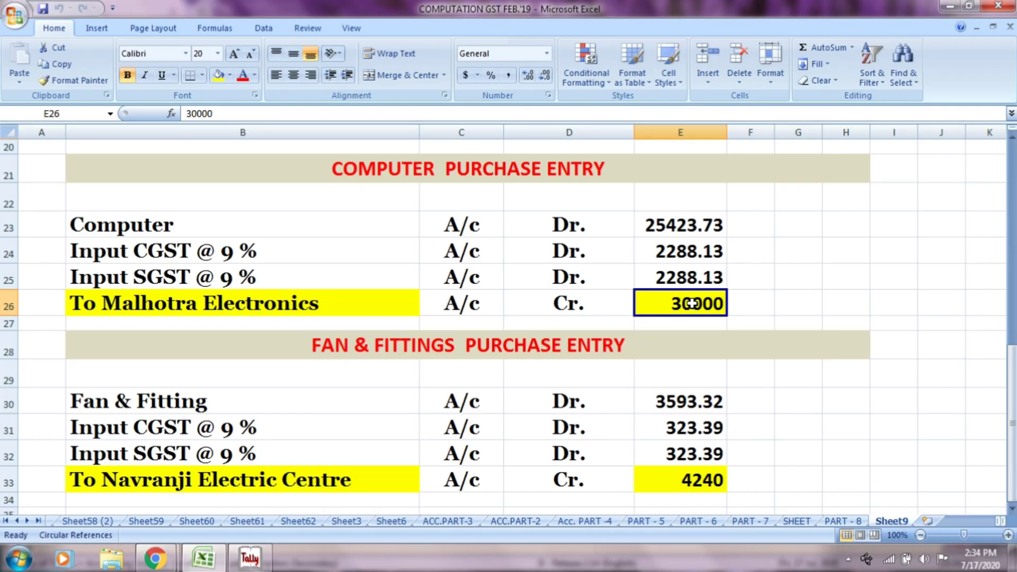
key("alt+Tab")
type("HOTRA")
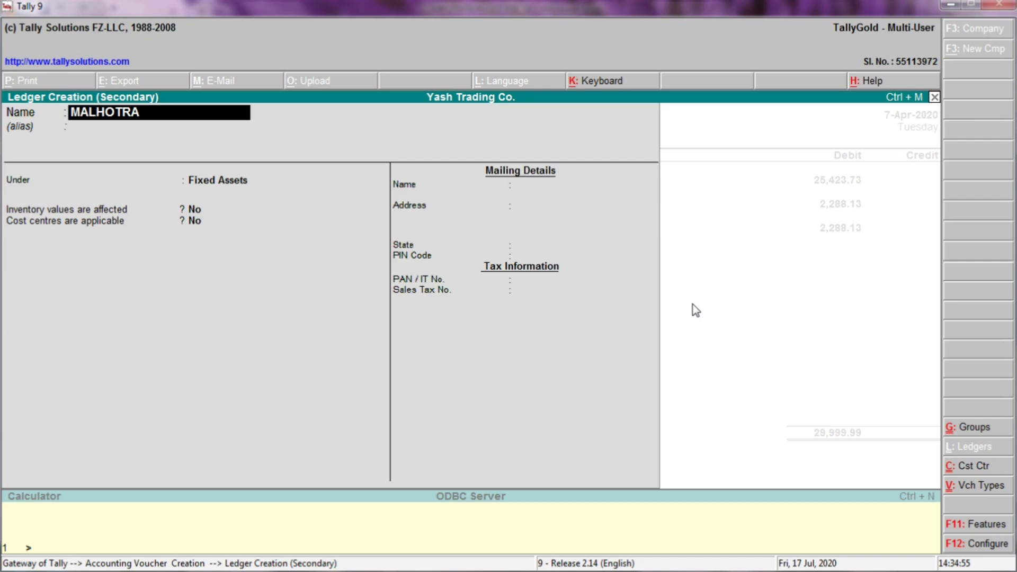
key("alt+Tab")
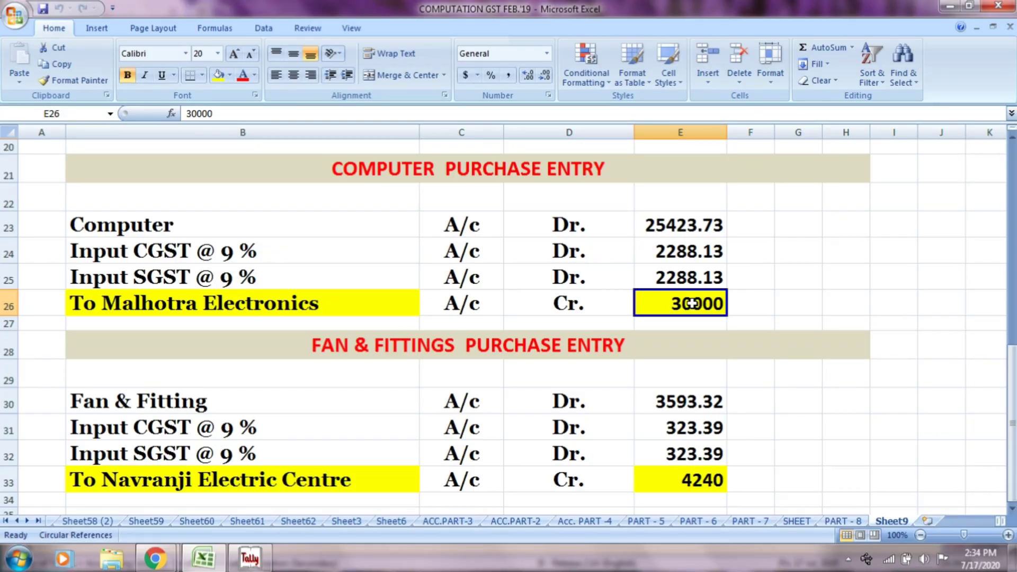
key("alt+Tab")
type("ELE")
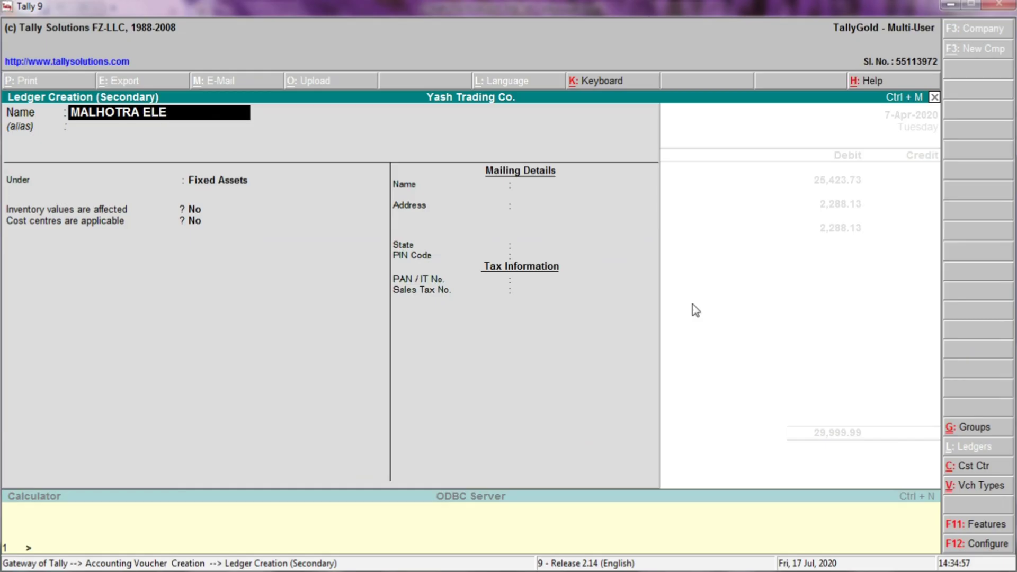
type("CT")
key("alt+Tab")
key("alt+Tab")
type("RONICS")
key("Return")
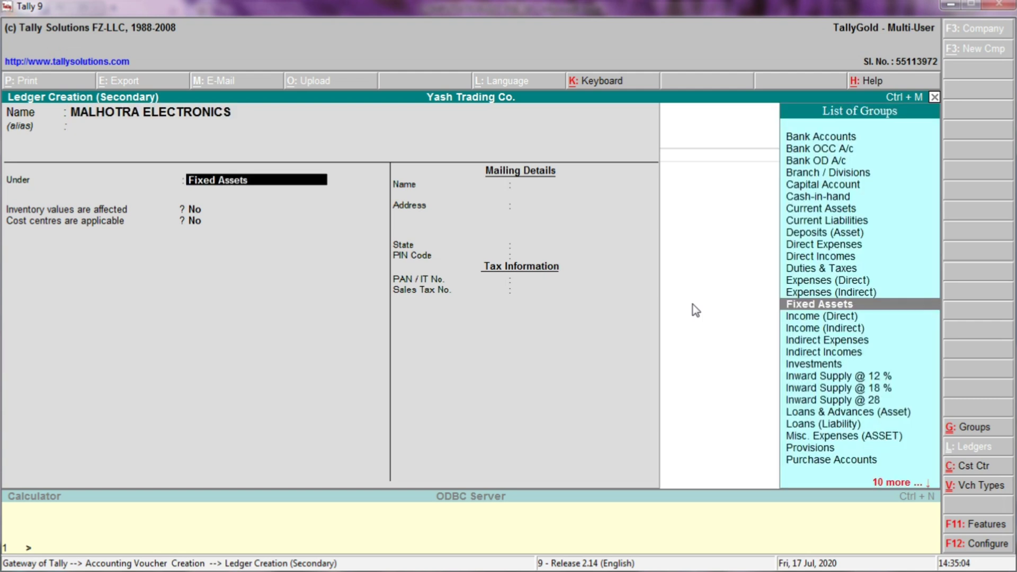
- Place the MALHOTRA ELECTRONICS ledger under Sundry Creditors, keep the remaining details at their defaults, and save it
type("SUNDRY")
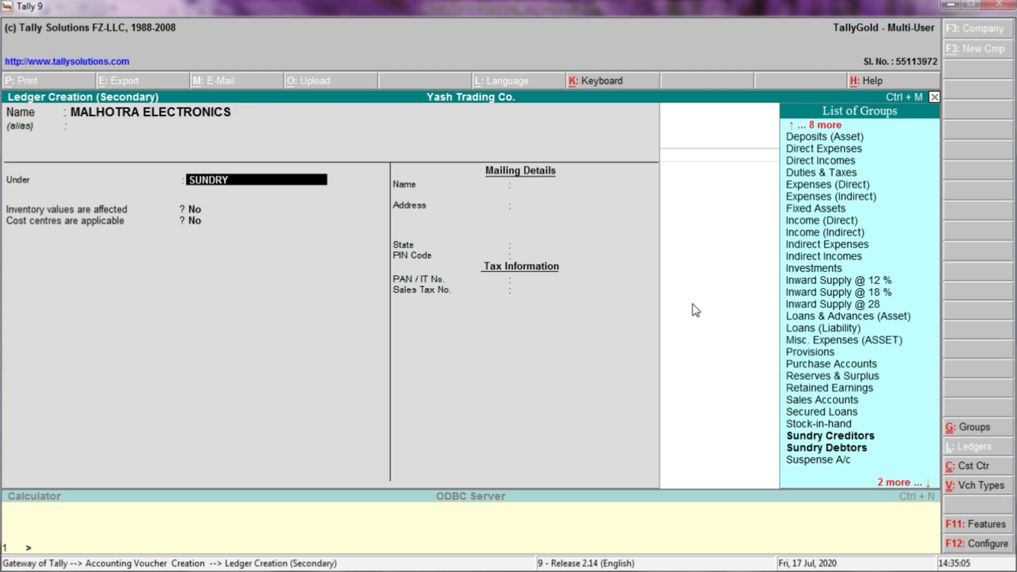
key("Down")
key("Up")
key("Return")
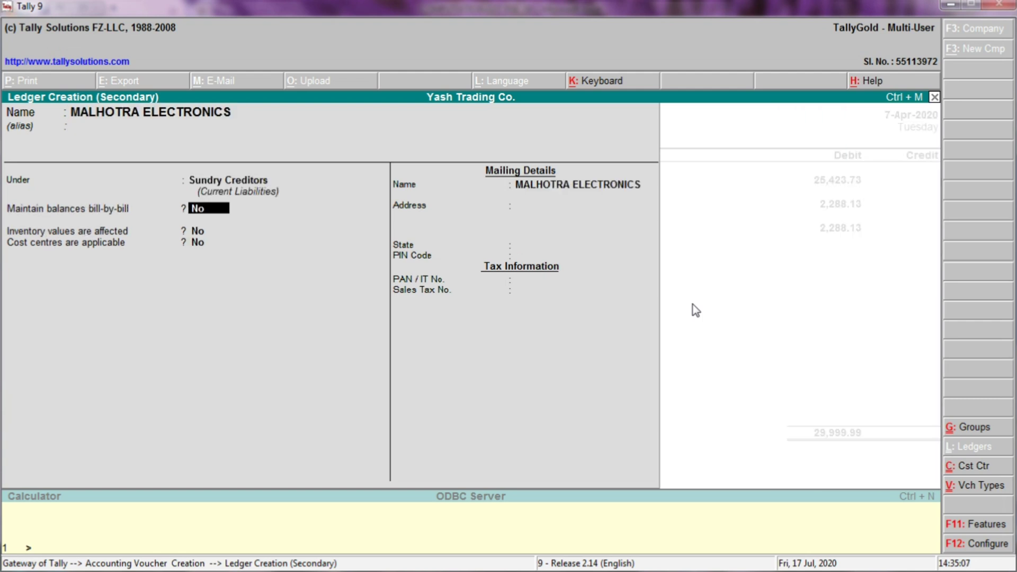
key("Return")
key("Return")
key("Return")
key("Return")
key("Return")
key("Return")
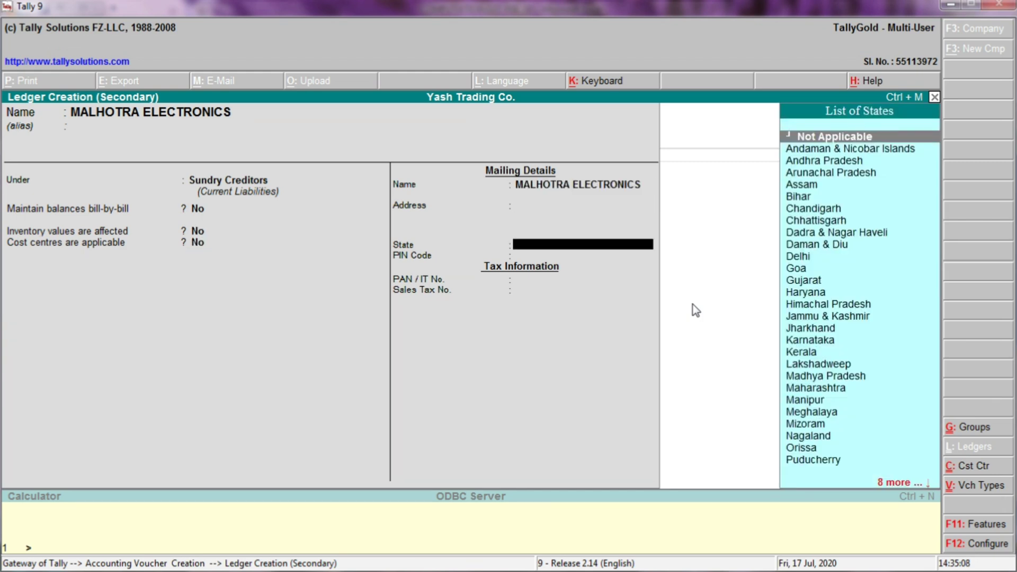
key("Return")
key("Return")
key("Return")
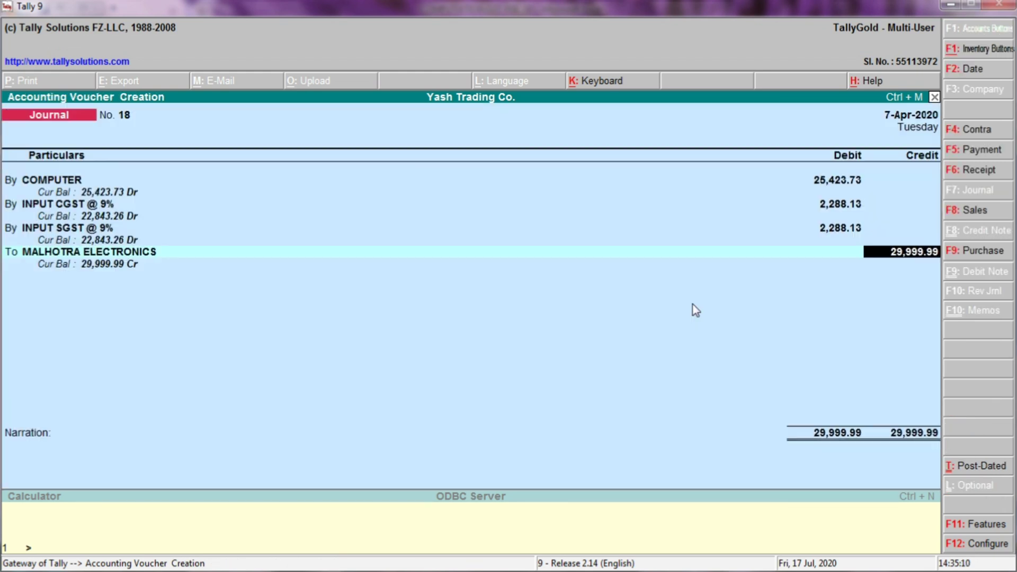
- Set the MALHOTRA ELECTRONICS credit amount to 30000, checking it against the computer purchase entry in Excel before returning to Tally
key("Return")
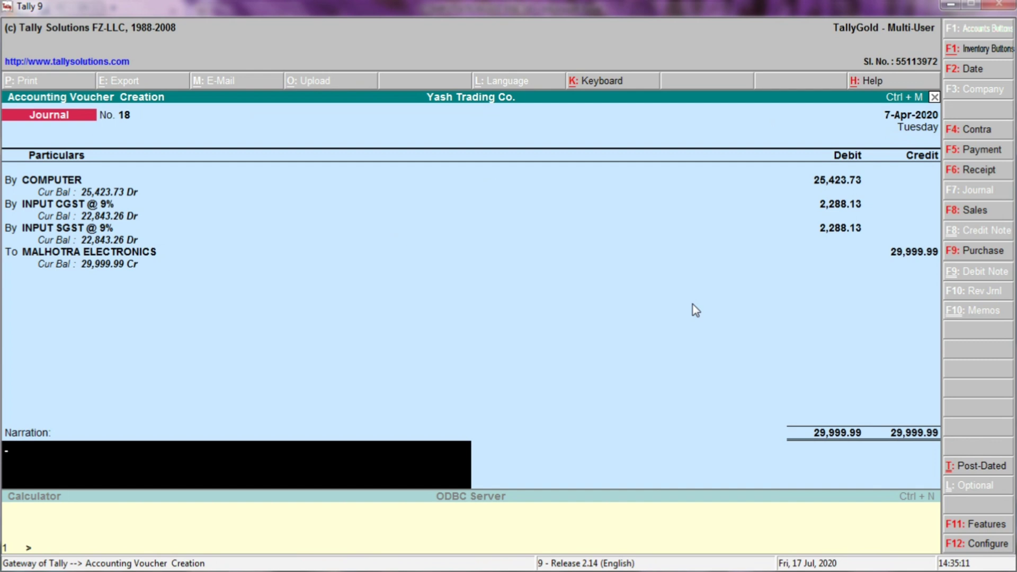
key("BackSpace")
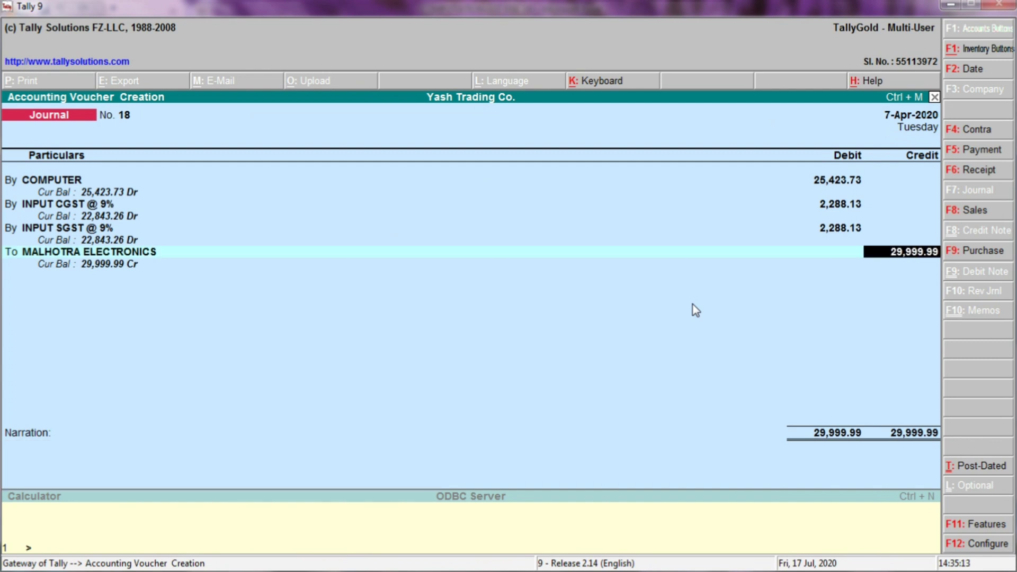
type("30000")
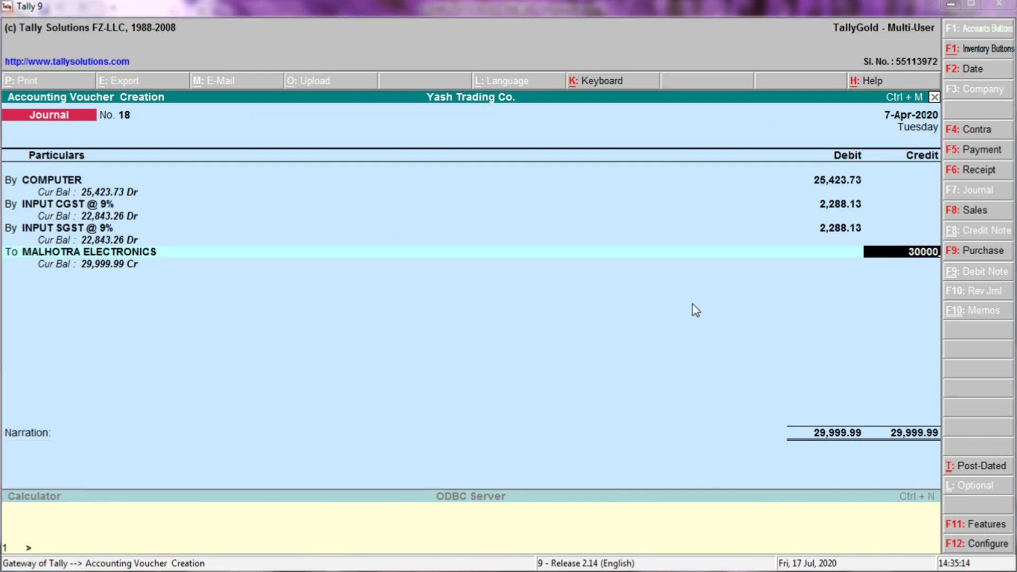
key("alt+Tab")
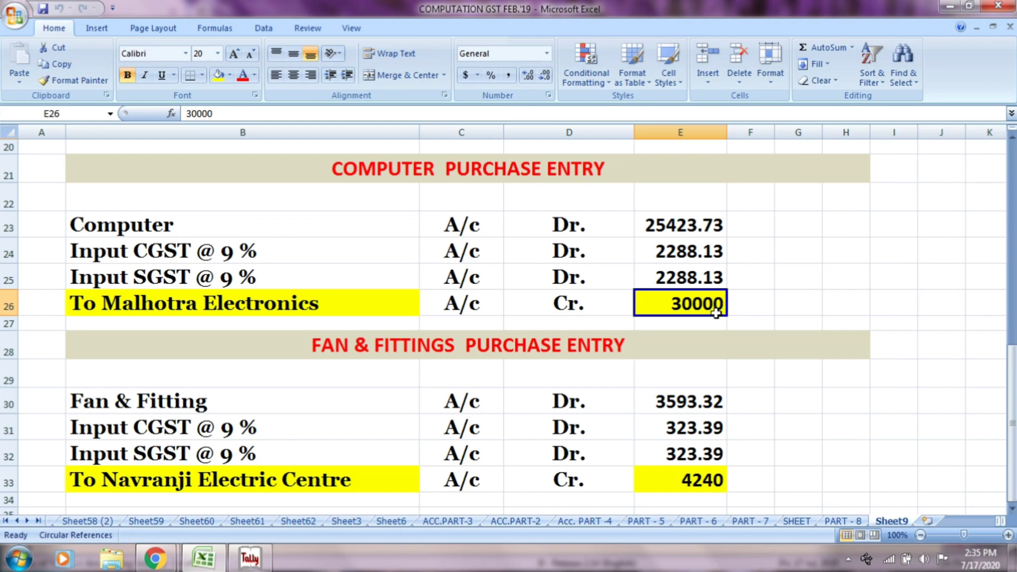
key("alt+Tab")
key("Return")
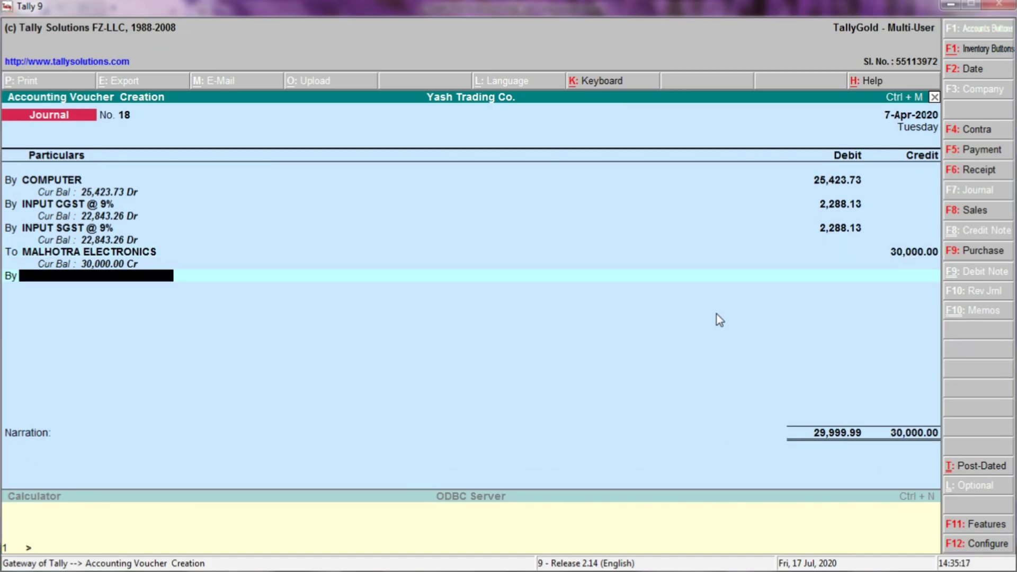
- Add a debit line to the ROUND OFF ledger for 0.01 to balance the voucher
type("ROUND")
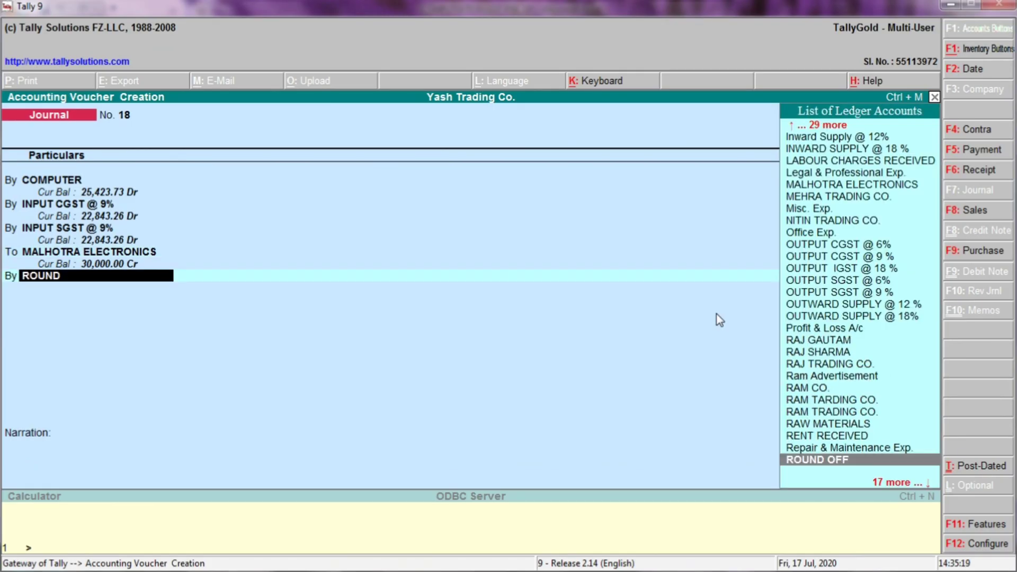
key("Return")
key("Return")
- Go back to the COMPUTER line and review its ledger's group and settings, accepting it as it is
key("BackSpace")
key("BackSpace")
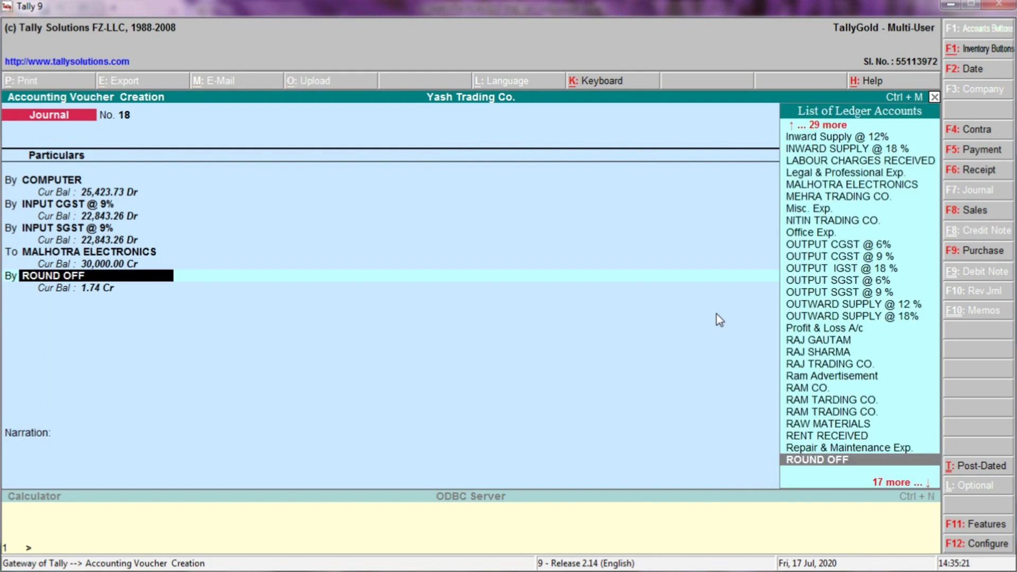
key("BackSpace")
key("BackSpace")
key("BackSpace")
key("BackSpace")
key("BackSpace")
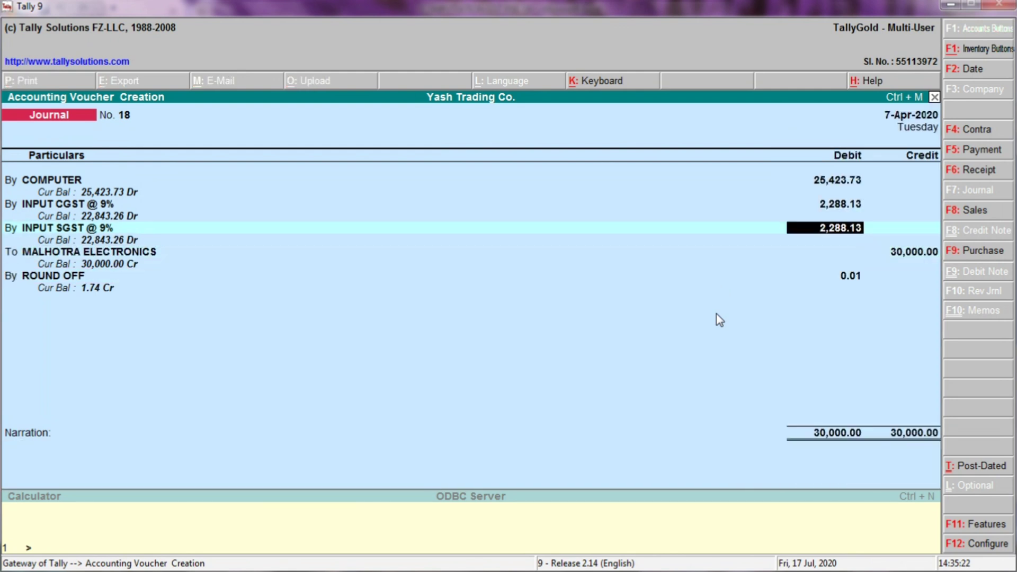
key("BackSpace")
key("BackSpace")
key("BackSpace")
key("BackSpace")
key("BackSpace")
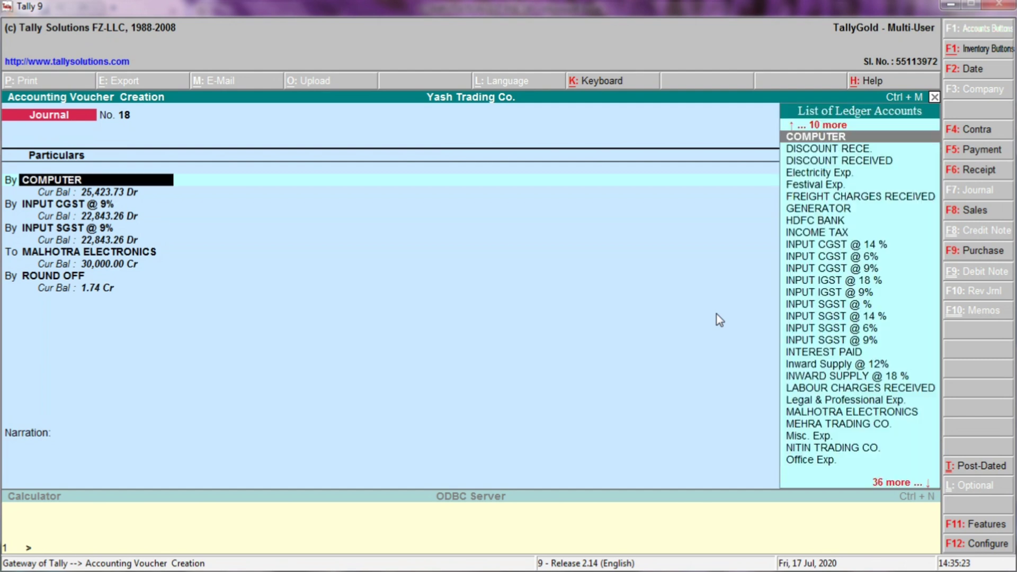
key("ctrl+Return")
key("Return")
key("Return")
key("Return")
key("Return")
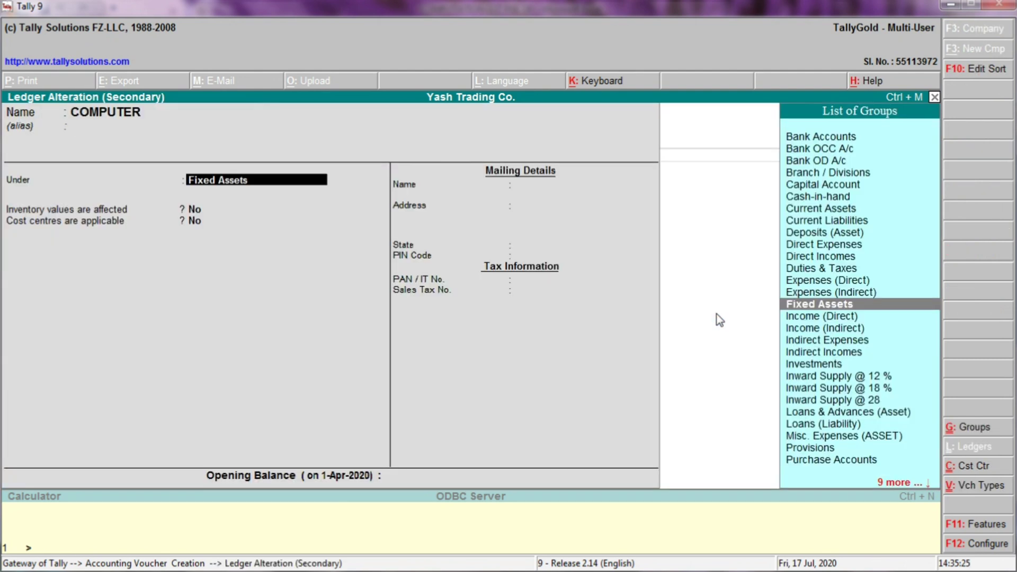
key("Return")
key("Return")
key("Return")
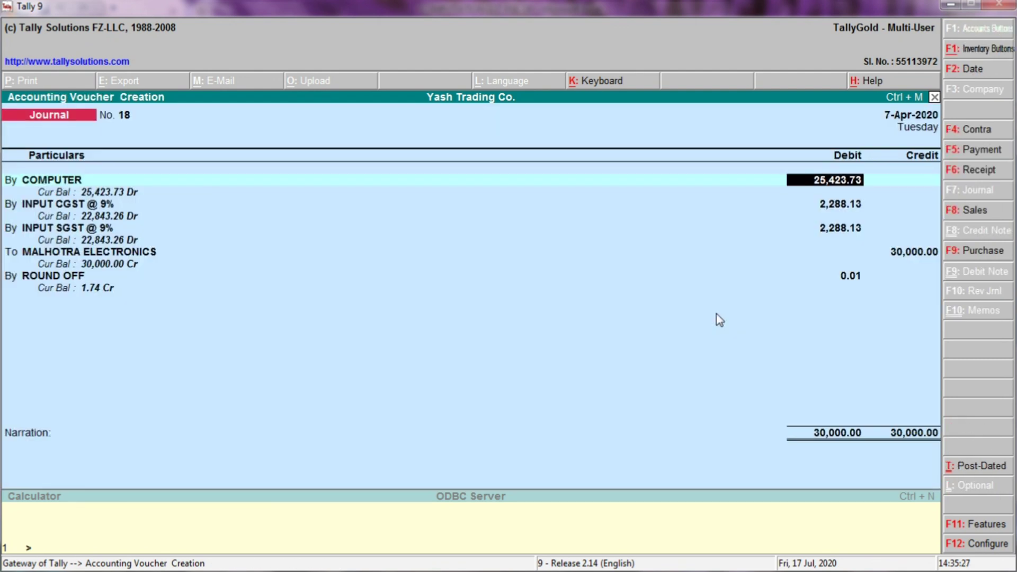
- Review the group and tax settings of the INPUT CGST @ 9% ledger from the voucher, accepting them as they are
key("Return")
key("Return")
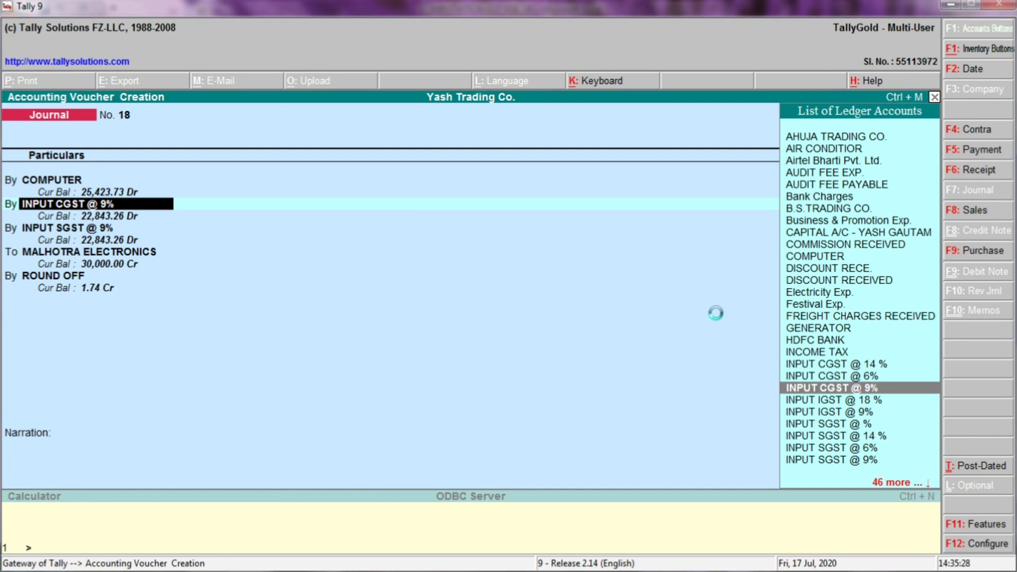
key("ctrl+Return")
key("Return")
key("Return")
key("Return")
key("Return")
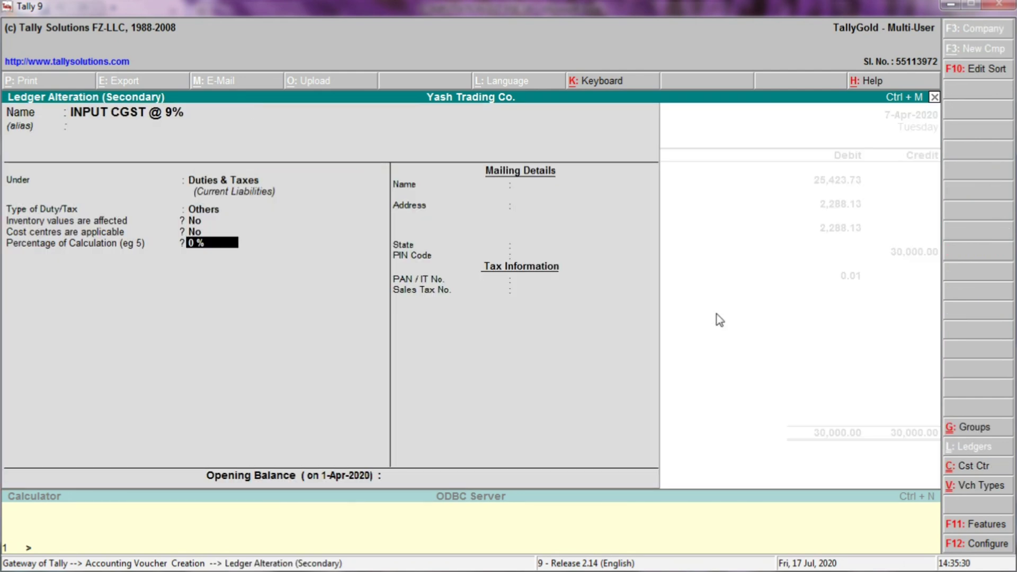
key("Return")
key("Return")
key("Return")
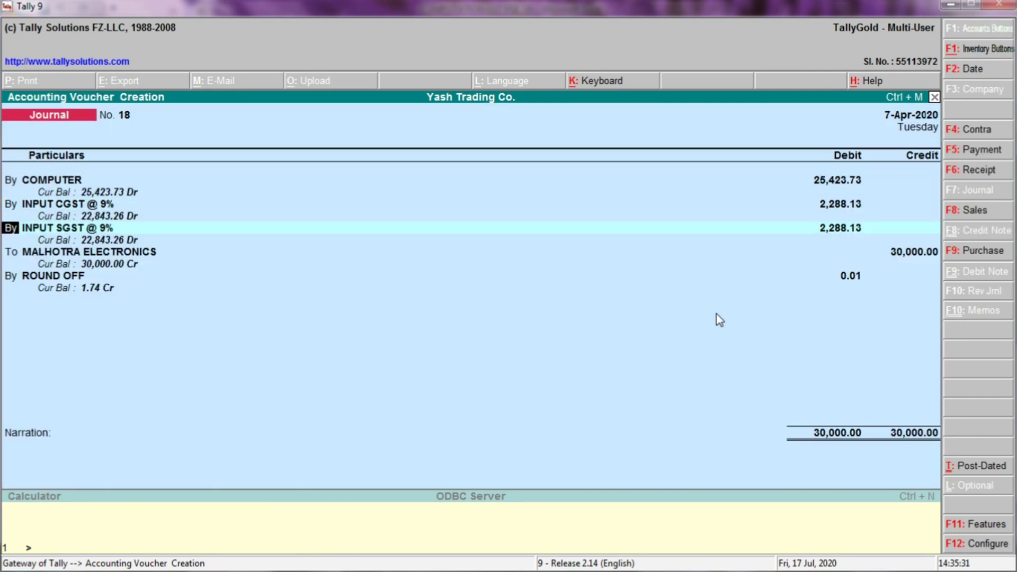
- Review the group and tax settings of the INPUT SGST @ 9% ledger from the voucher, accepting them as they are
key("Return")
key("ctrl+Return")
key("Return")
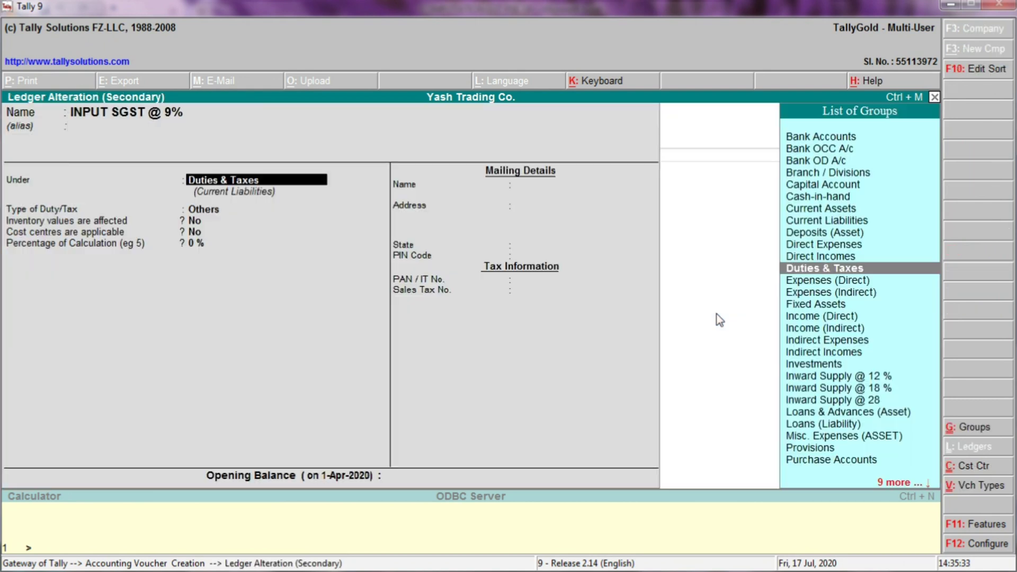
key("Return")
key("Return")
key("Return")
key("Return")
key("Return")
key("Return")
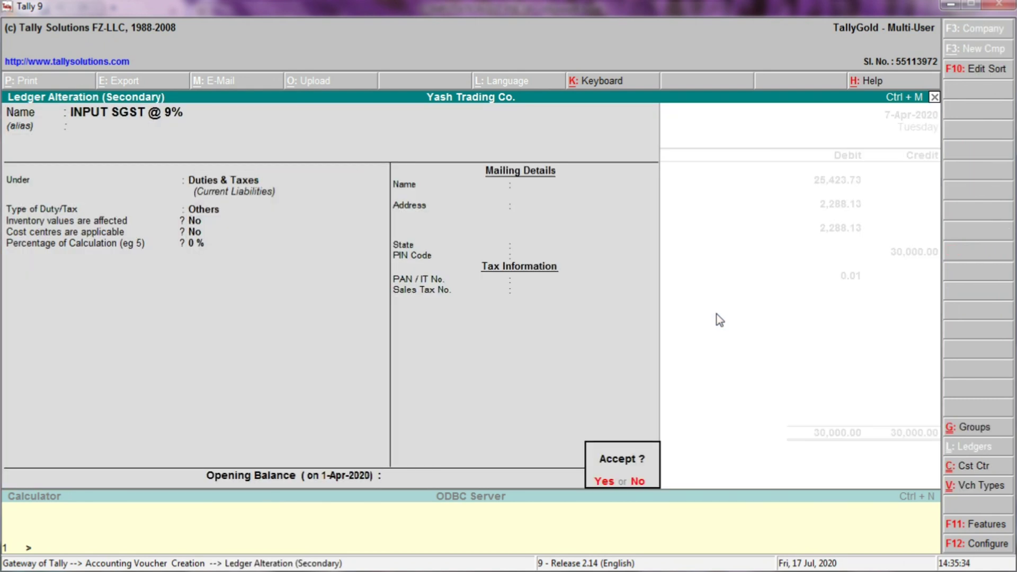
key("Return")
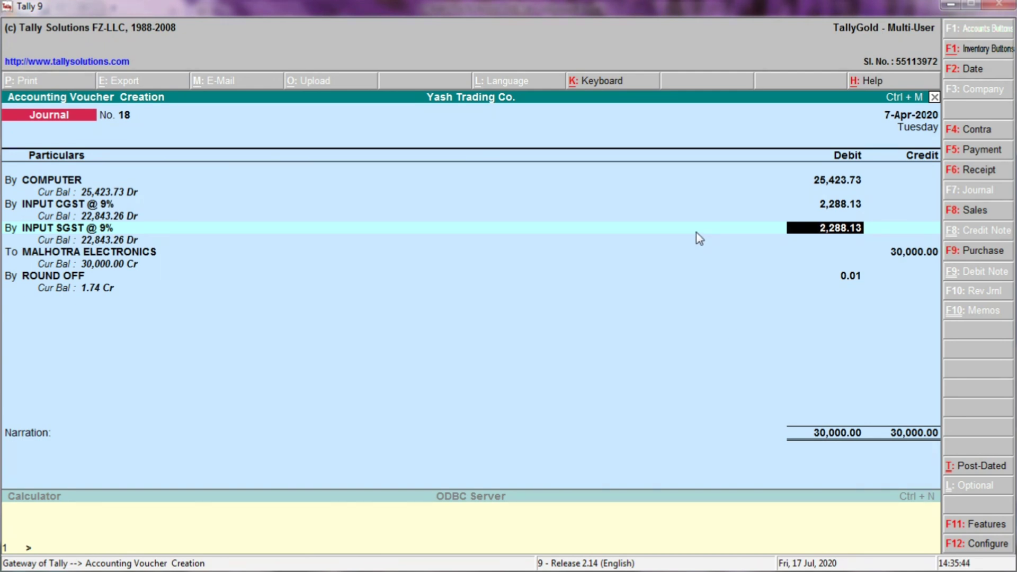
- Reopen the INPUT SGST @ 9% ledger and go through its details once more without altering them
key("BackSpace")
key("ctrl+Return")
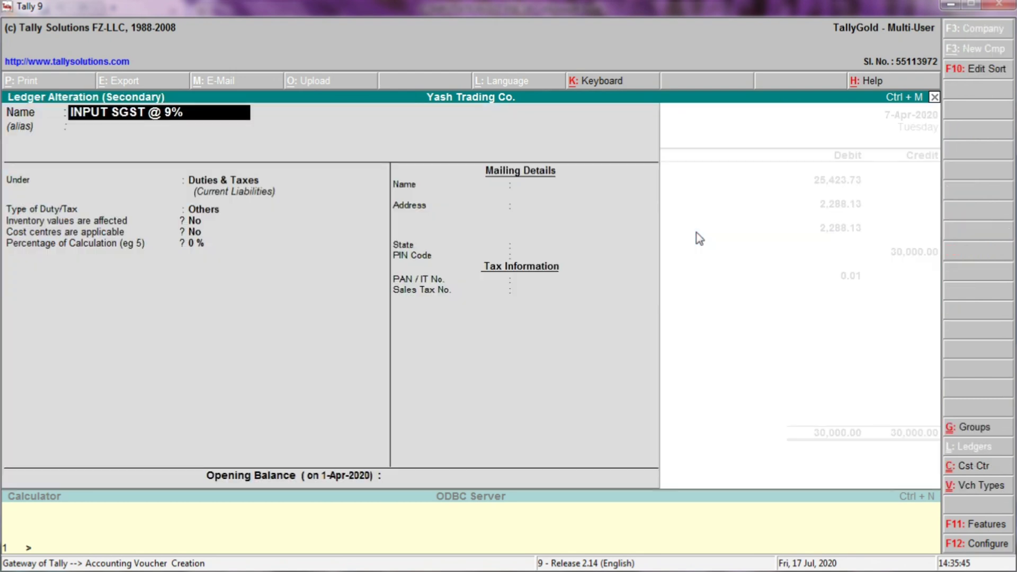
key("Return")
key("Return")
key("Return")
key("Return")
key("Return")
key("Return")
key("Return")
key("Return")
key("Return")
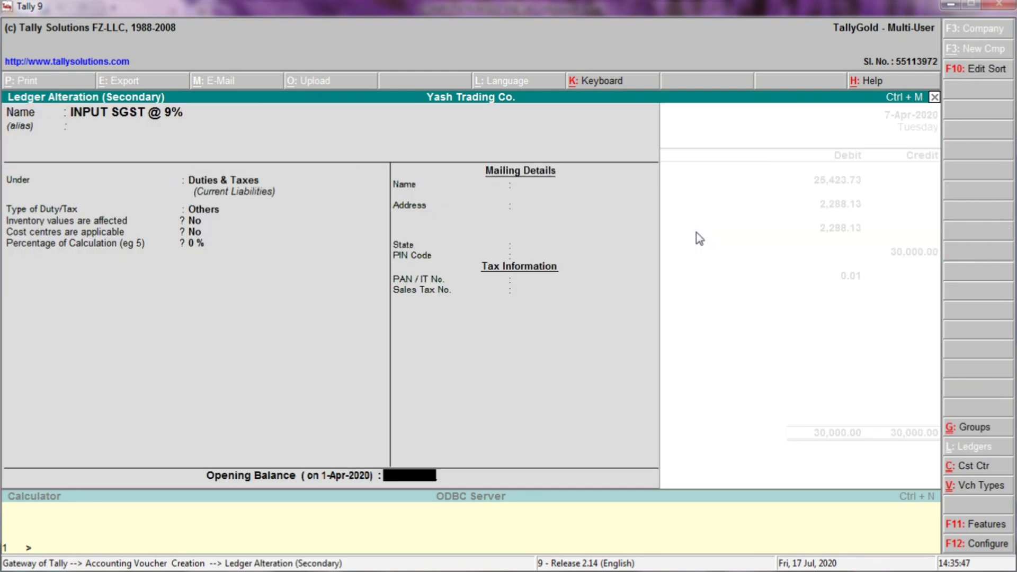
key("Return")
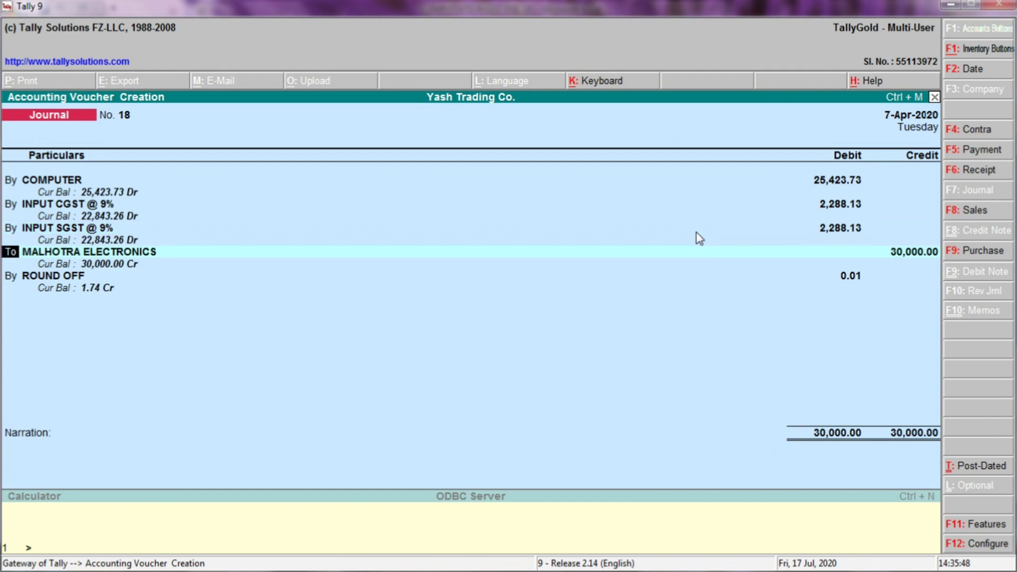
- Review the group and mailing details of the MALHOTRA ELECTRONICS ledger from the credit line, accepting them as they are
key("ctrl+Return")
key("Return")
key("Return")
key("Return")
key("Return")
key("Return")
key("Return")
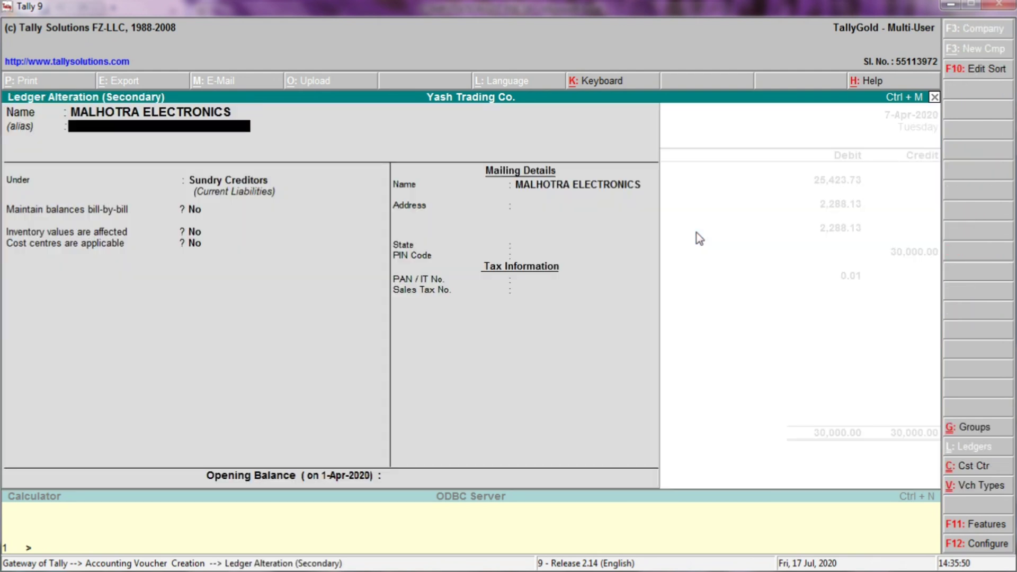
key("Return")
key("Return")
key("Return")
key("Return")
key("Return")
key("Return")
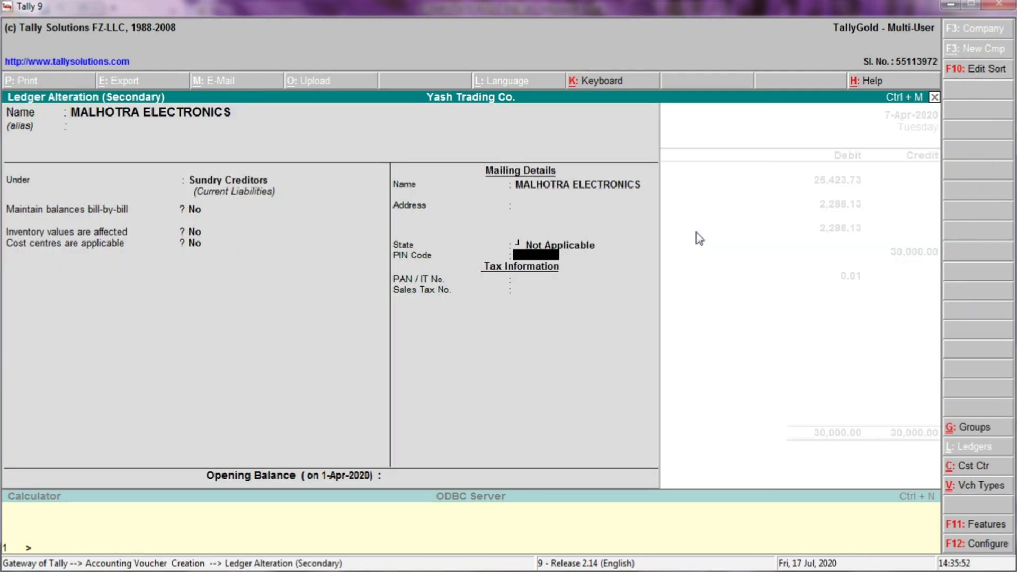
key("Return")
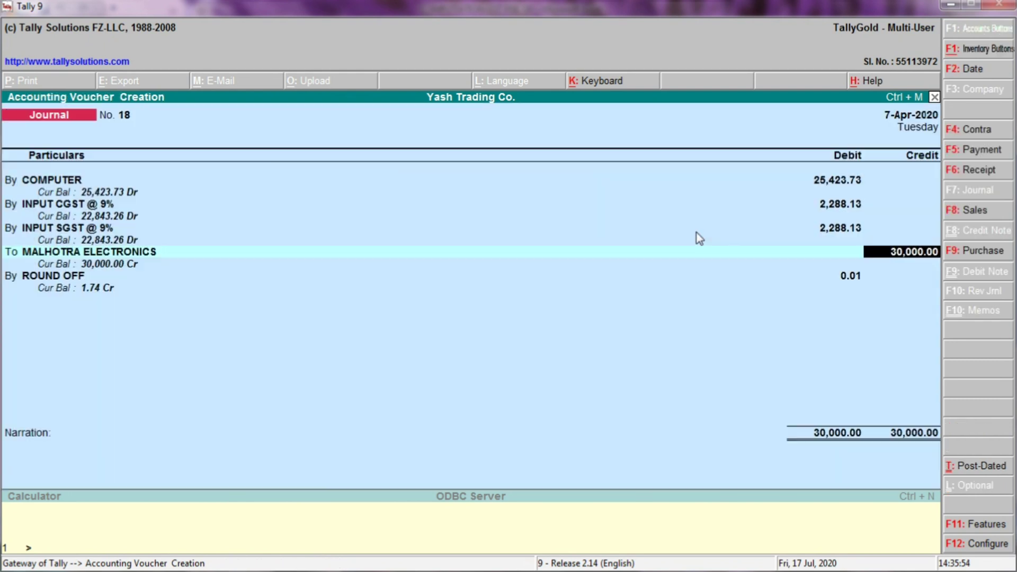
- Review the ROUND OFF ledger's group and settings from the last debit line, accepting them as they are
key("Return")
key("Return")
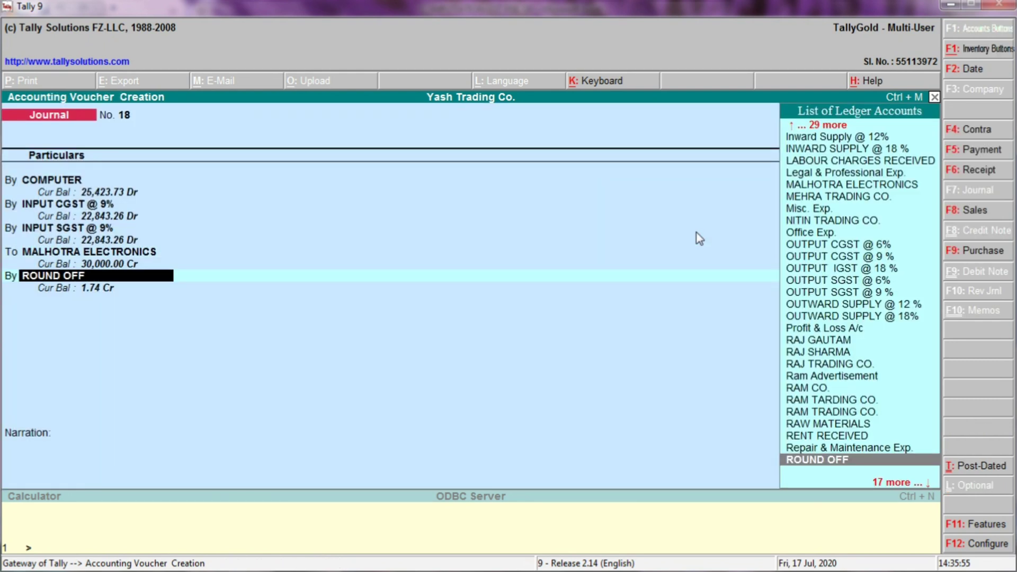
key("ctrl+Return")
key("Return")
key("Return")
key("Return")
key("Return")
key("Return")
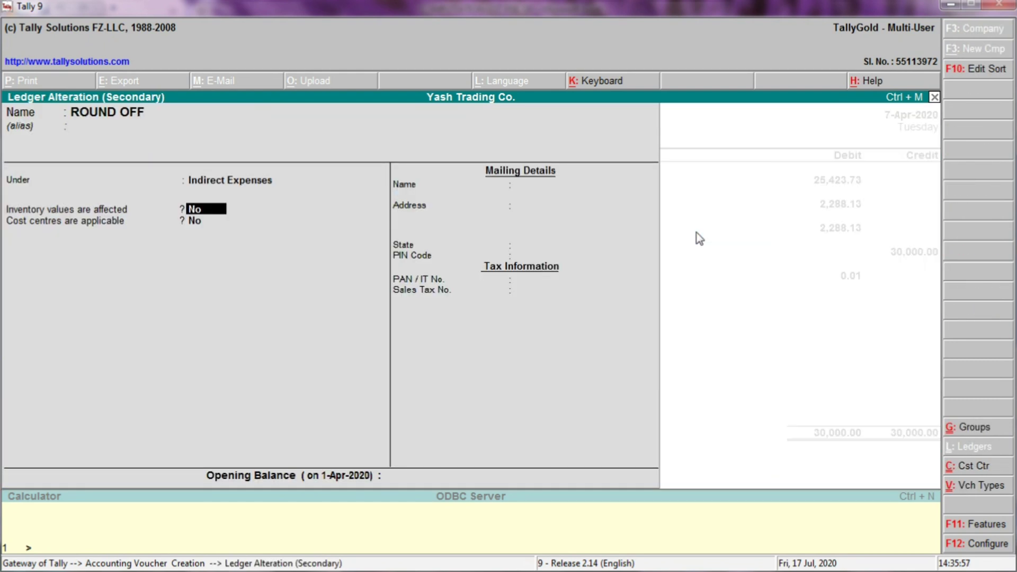
key("Return")
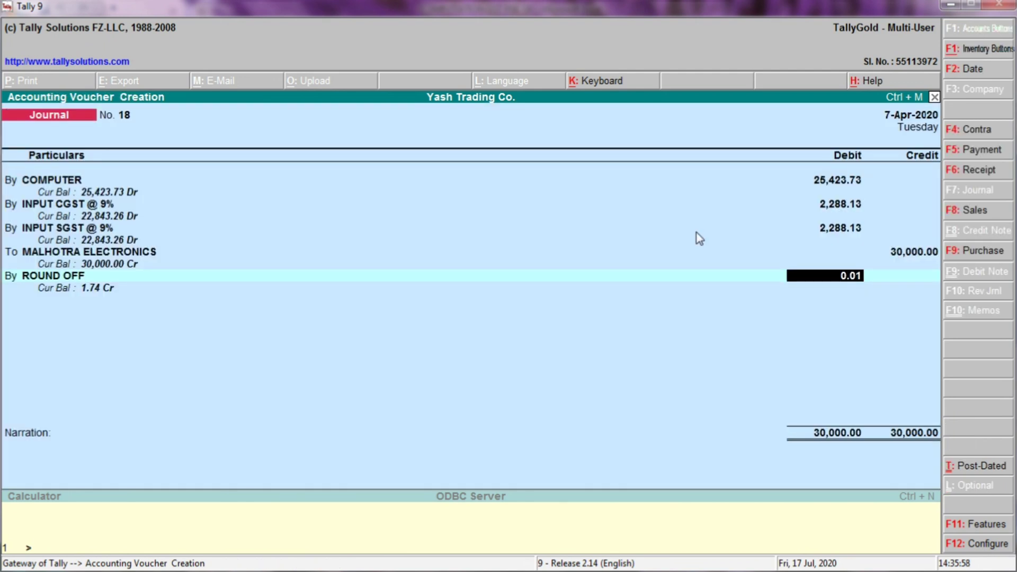
- Leave the narration blank and save the computer purchase journal voucher
key("Return")
key("Return")
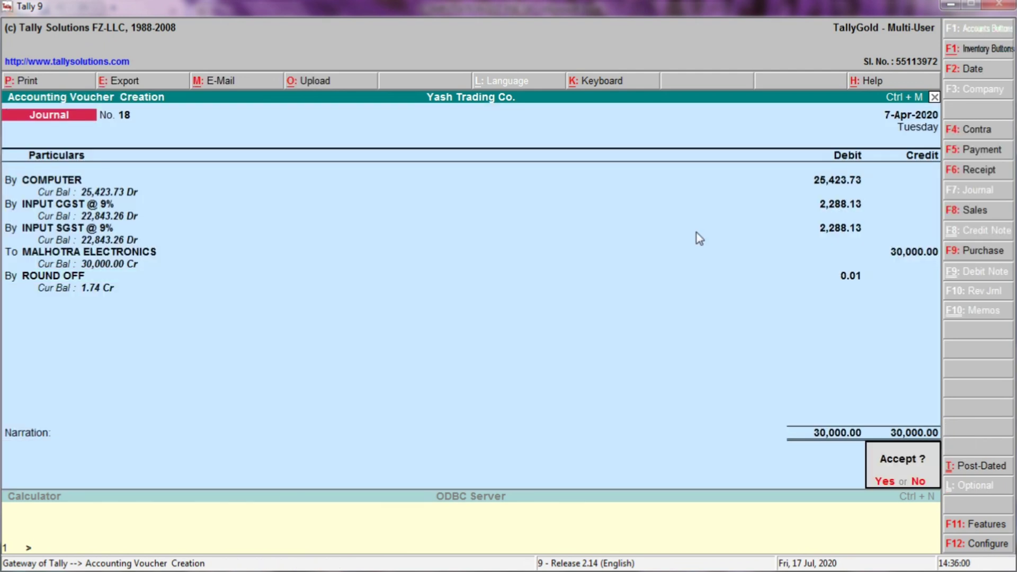
key("Return")
- Switch to Excel and examine the FAN & FITTINGS PURCHASE ENTRY, especially the Fan & Fitting account row and its debit amount
key("alt+Tab")
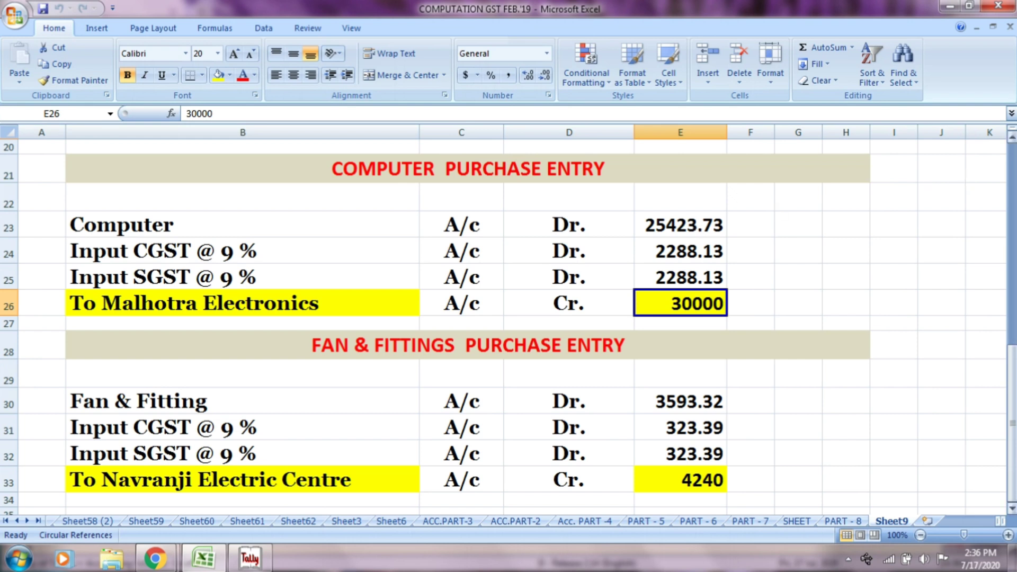
left_click(786, 400)
key("Down")
key("Down")
key("Down")
key("Down")
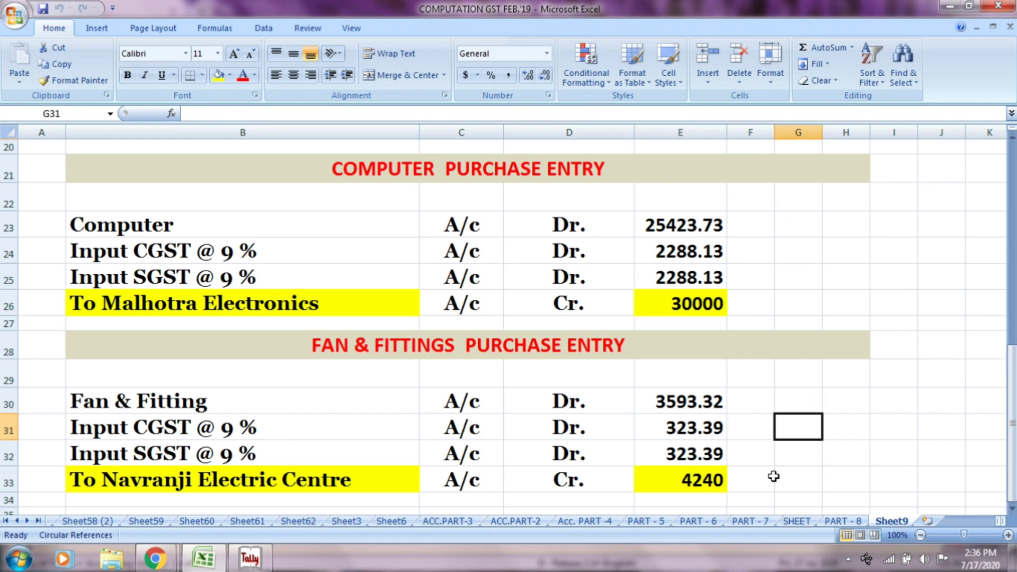
key("Down")
key("Down")
key("Down")
key("Down")
key("Down")
key("Down")
key("Down")
key("Down")
key("Down")
key("Down")
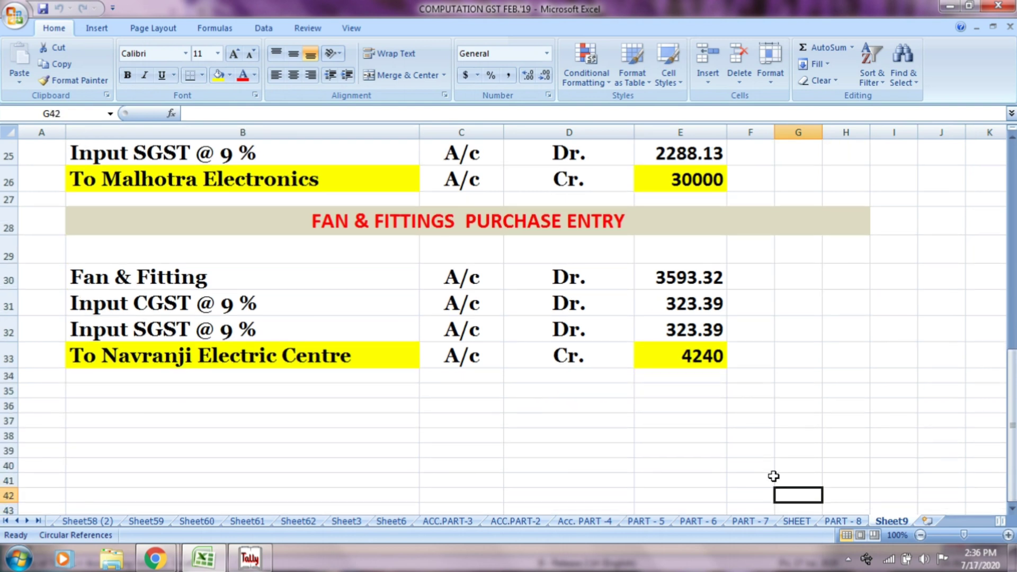
key("Down")
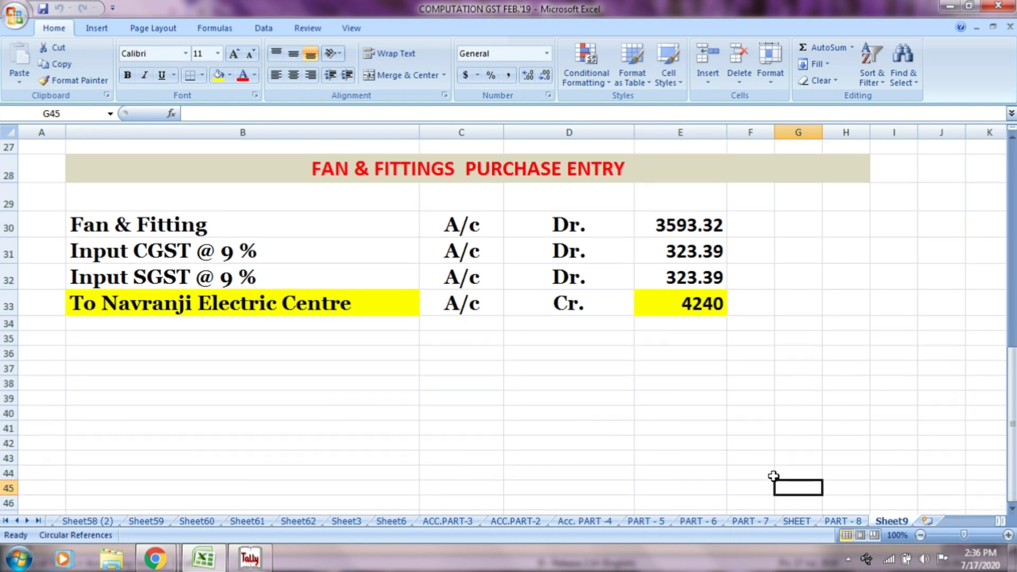
left_click(620, 162)
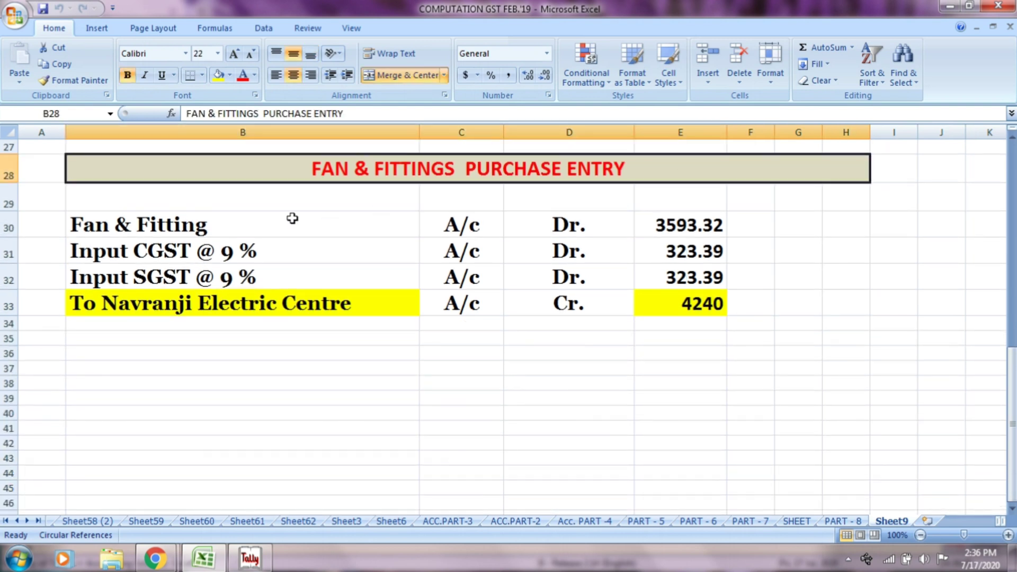
left_click(318, 223)
left_click(448, 229)
left_click(550, 225)
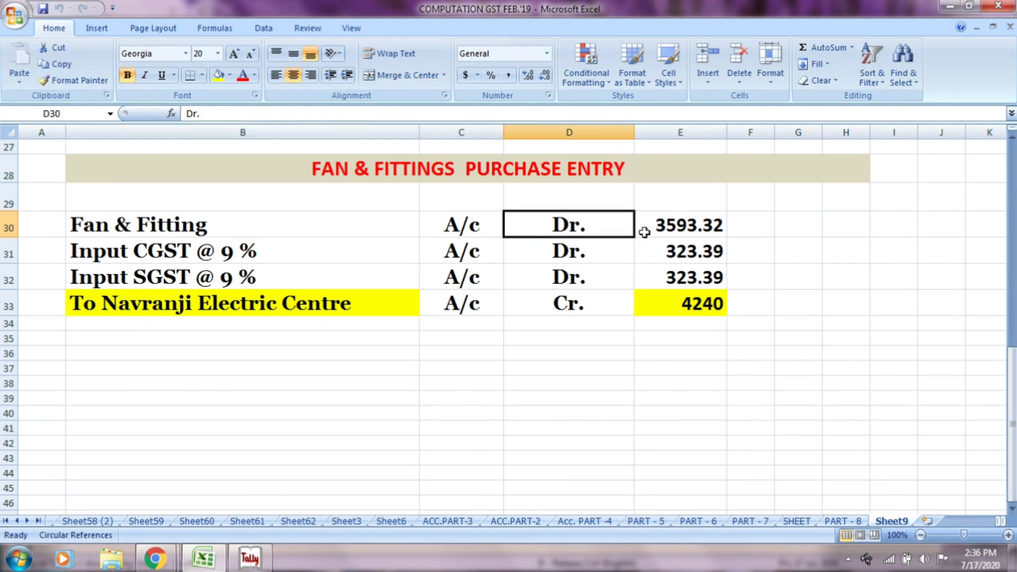
left_click(689, 232)
- Switch to Tally and start a new ledger named FAN & FITTING from the journal voucher's first debit line
key("alt+Tab")
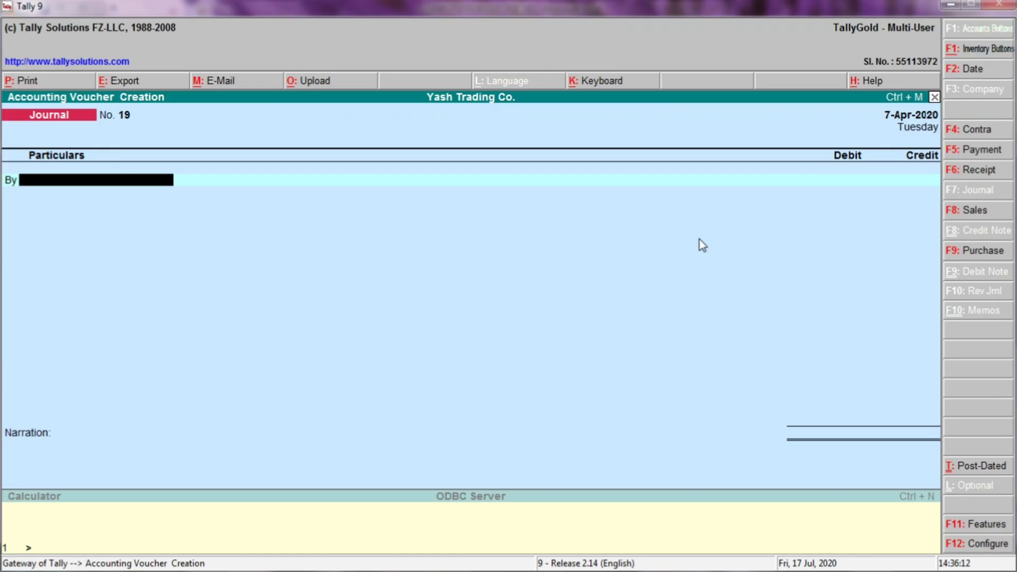
key("alt+c")
type("FAN")
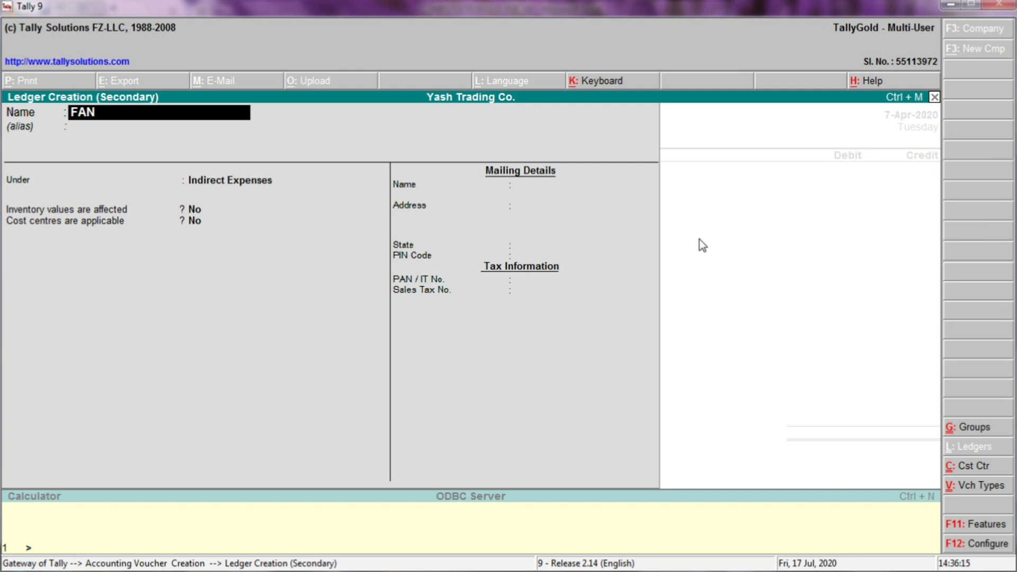
type(" &")
key("alt+Tab")
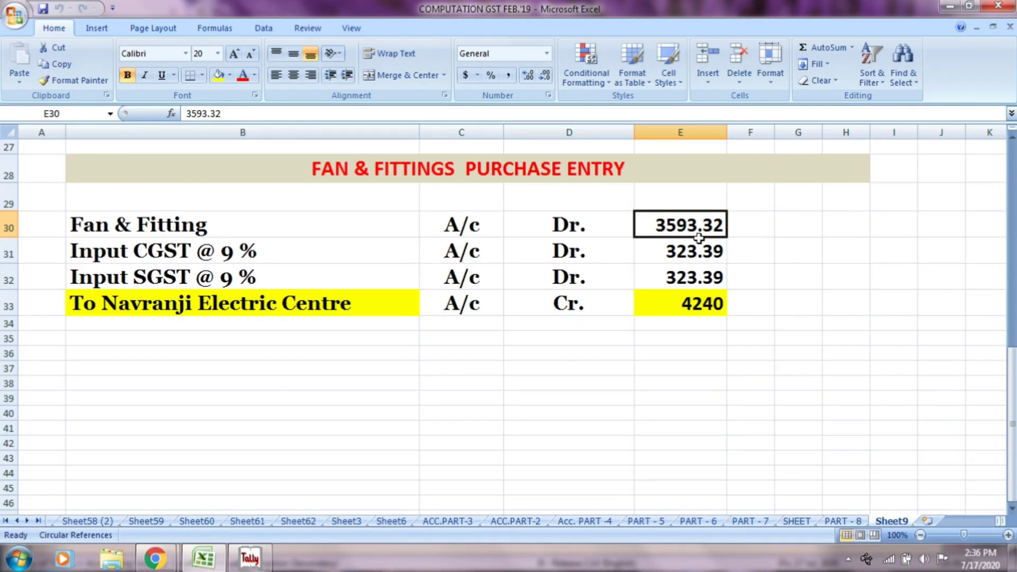
key("alt+Tab")
type("FIT")
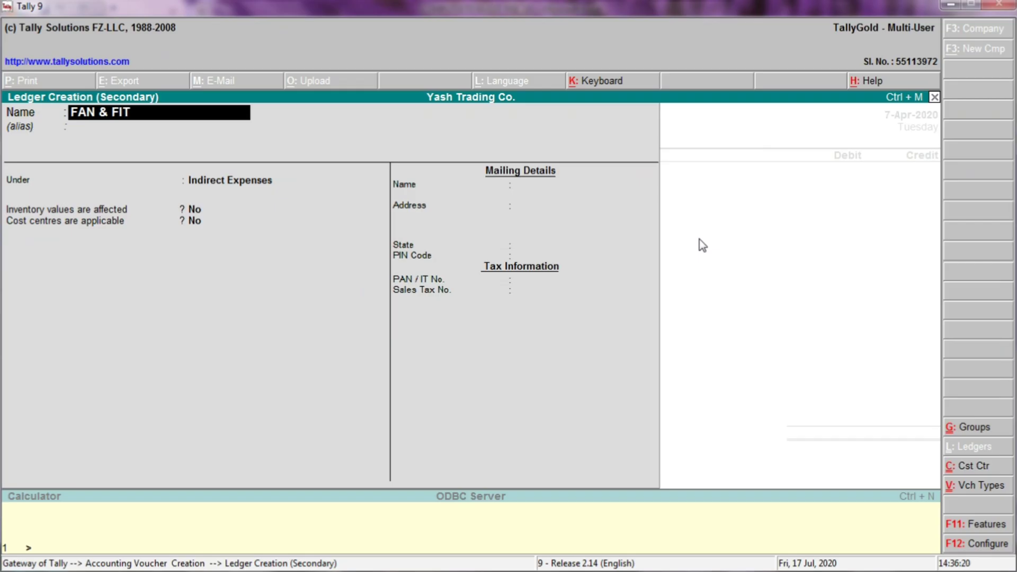
type("TING")
key("Return")
- Put the FAN & FITTING ledger under Fixed Assets, keep its other settings, and save it
type("F")
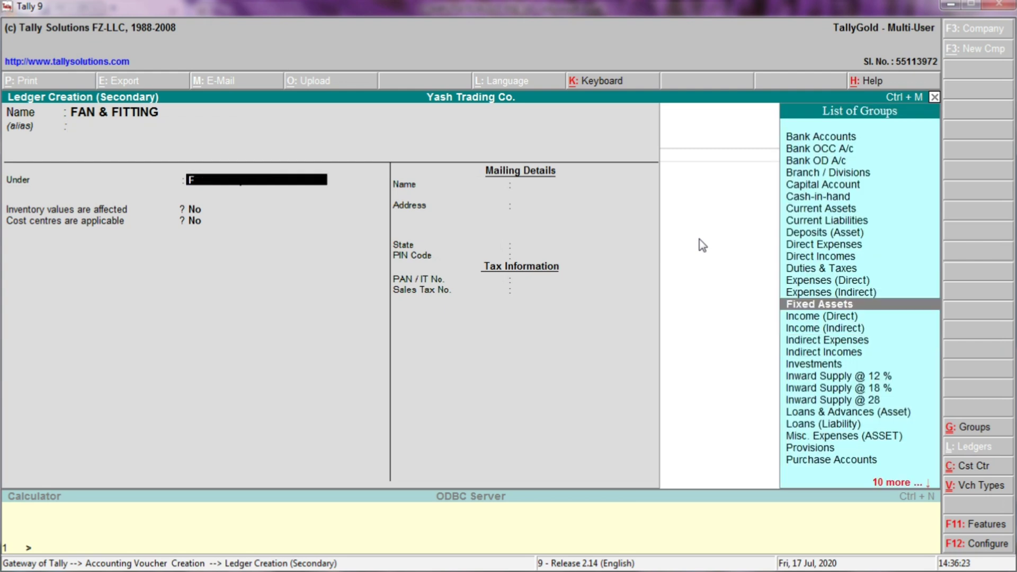
type("IXED")
key("Return")
key("Return")
key("Return")
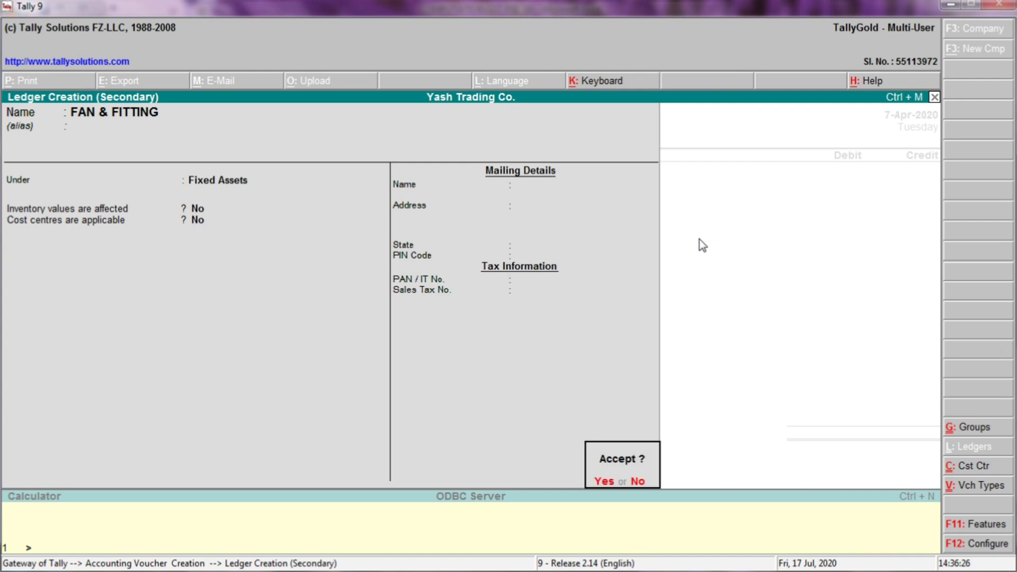
key("Return")
- Debit FAN & FITTING with 3593.32, checking the amount against the Excel sheet
key("alt+Tab")
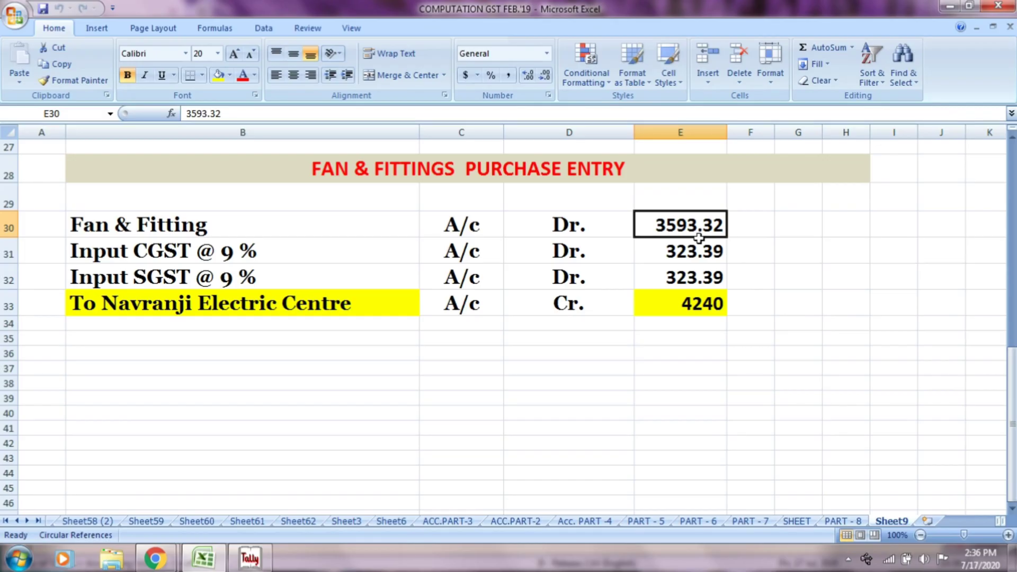
key("alt+Tab")
type("3593")
key("alt+Tab")
key("alt+Tab")
type(".32")
key("Return")
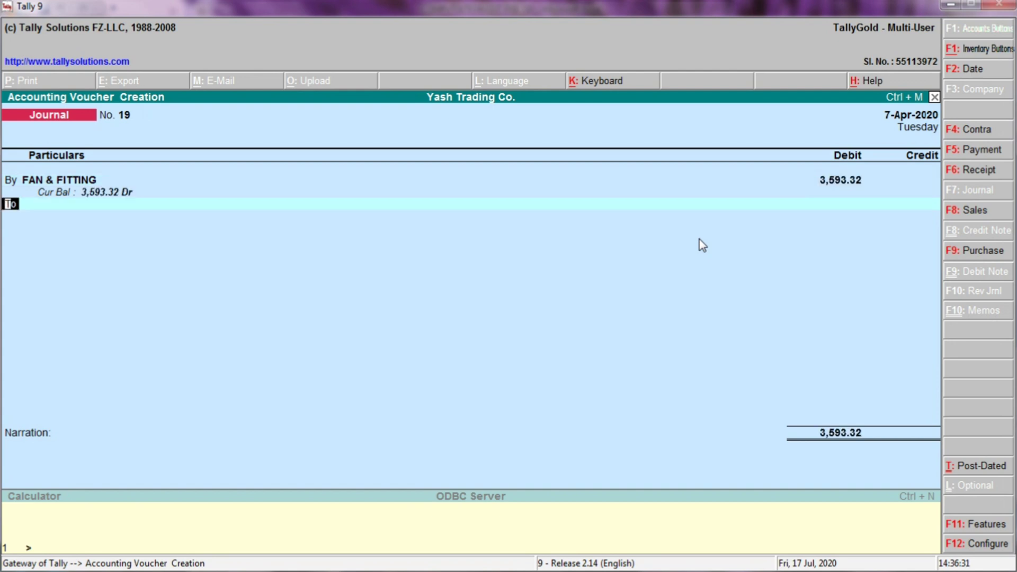
- Check the Input CGST row in Excel, and choose the INPUT CGST @ 9% ledger for the second debit line in Tally
key("Return")
key("alt+Tab")
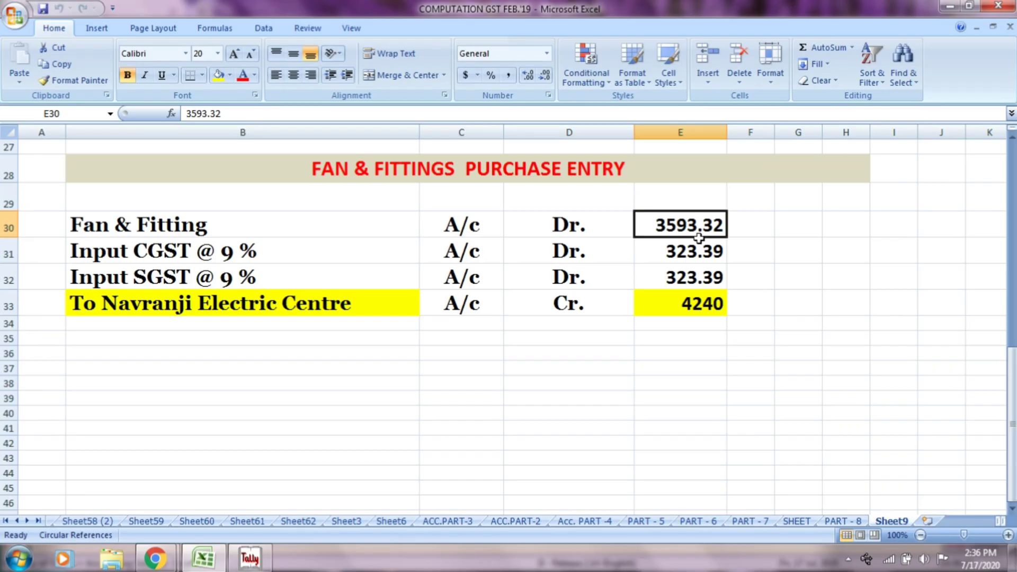
left_click(371, 246)
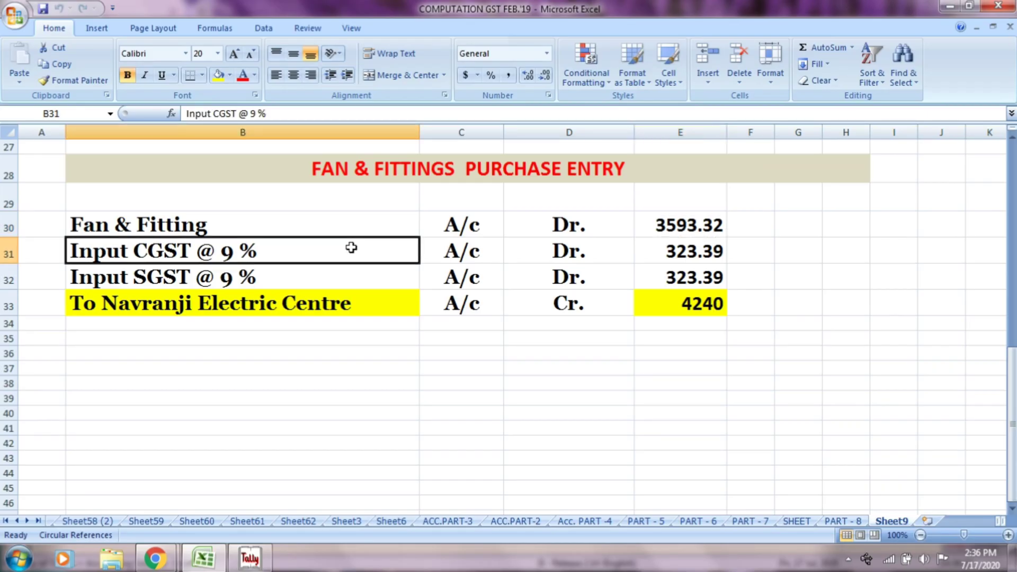
left_click(486, 266)
left_click(487, 258)
left_click(551, 252)
left_click(662, 253)
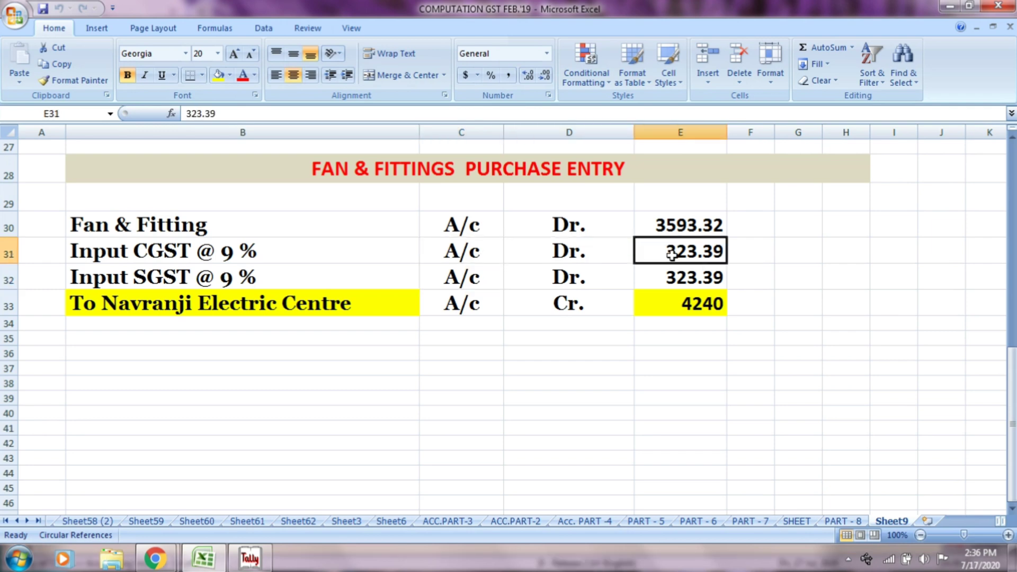
key("alt+Tab")
type("INP")
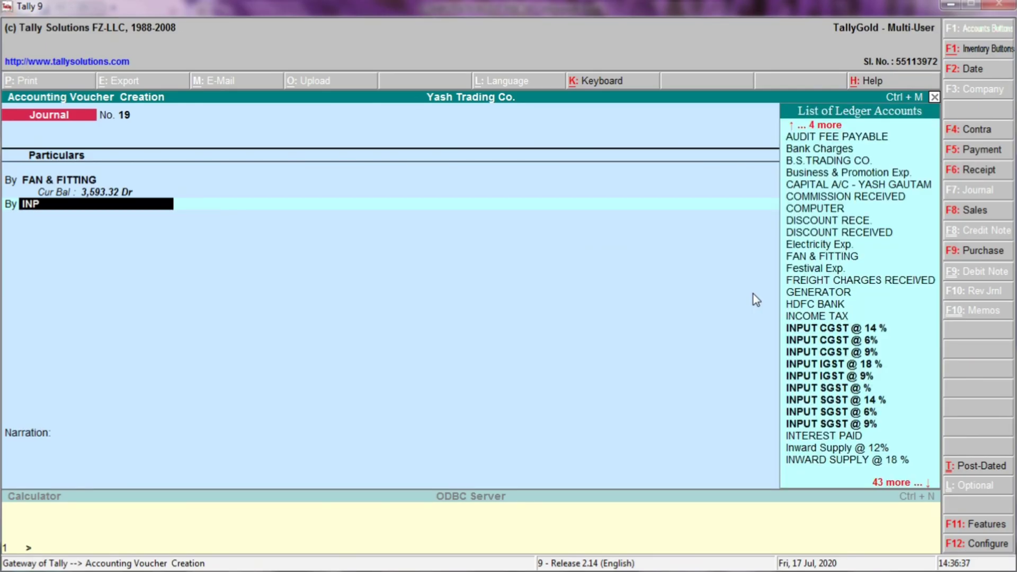
type("UT")
key("Up")
key("Up")
key("Up")
key("Up")
key("Up")
key("Up")
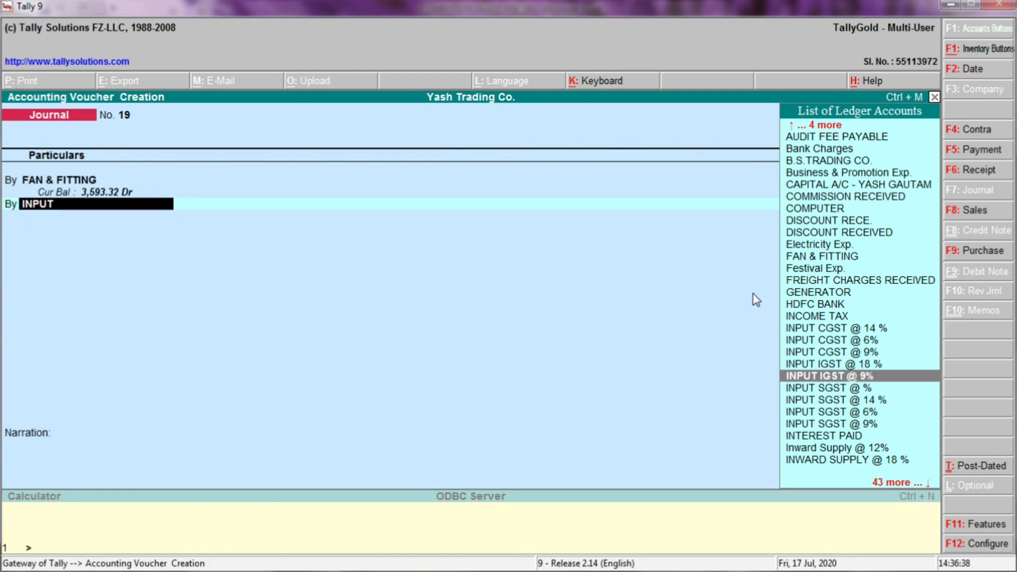
key("Return")
- Debit INPUT CGST @ 9% with 323.39, checking the amount against the Excel sheet
key("alt+Tab")
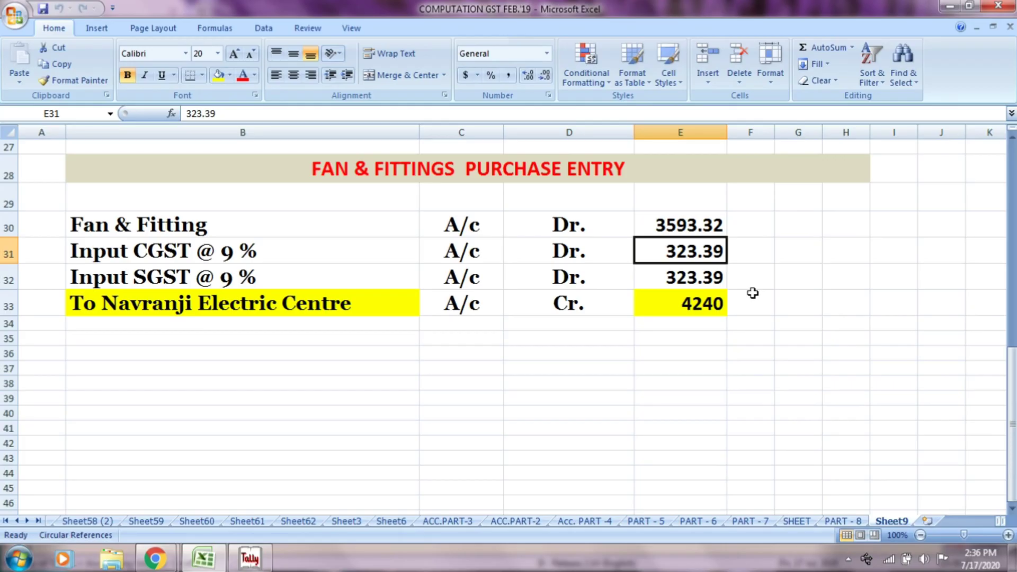
key("alt+Tab")
type("323")
key("alt+Tab")
key("alt+Tab")
type(".")
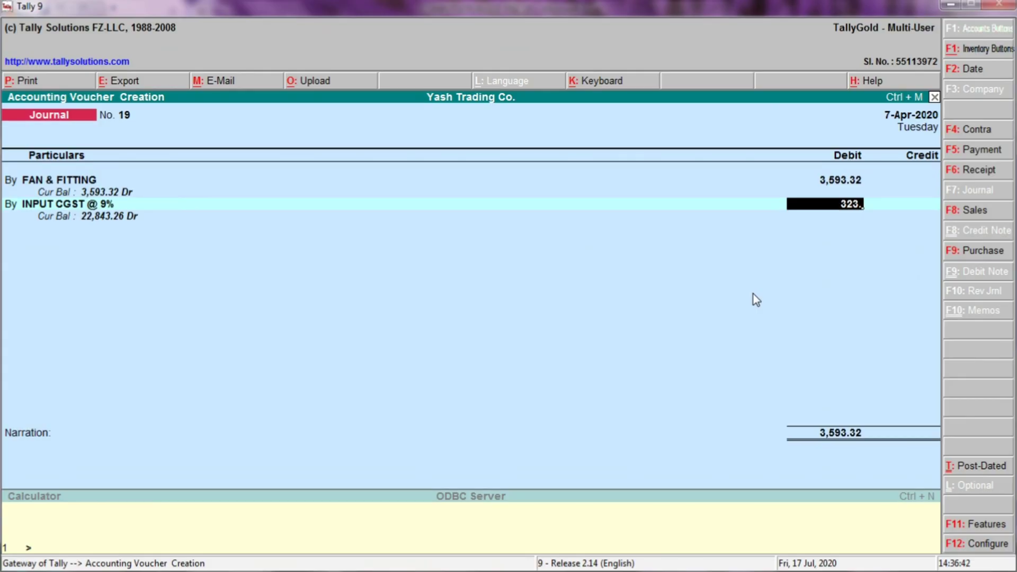
type("39")
key("Return")
- Add a third debit line to the voucher with the INPUT SGST @ 9% ledger
type("B")
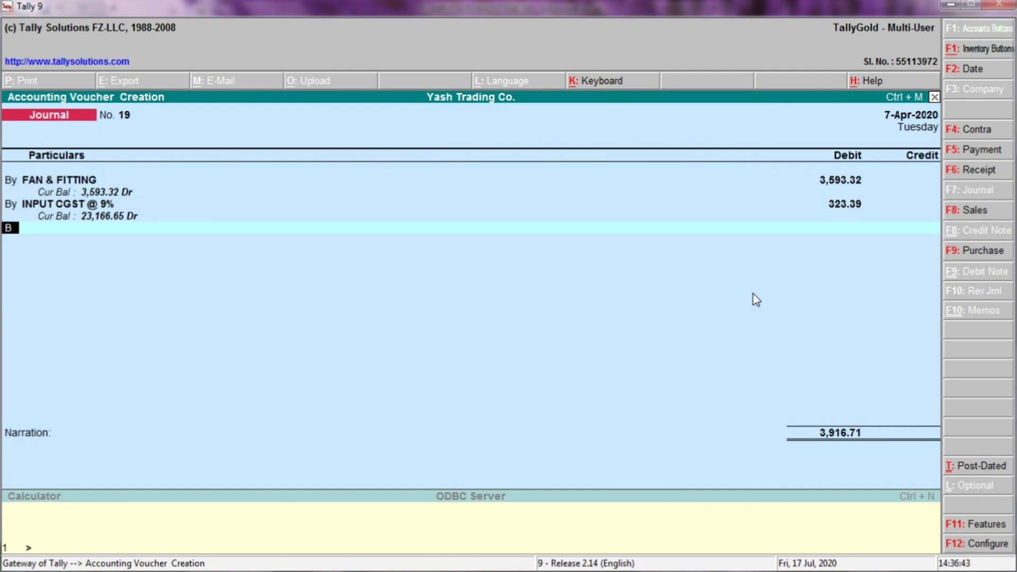
key("Return")
type("INPUT")
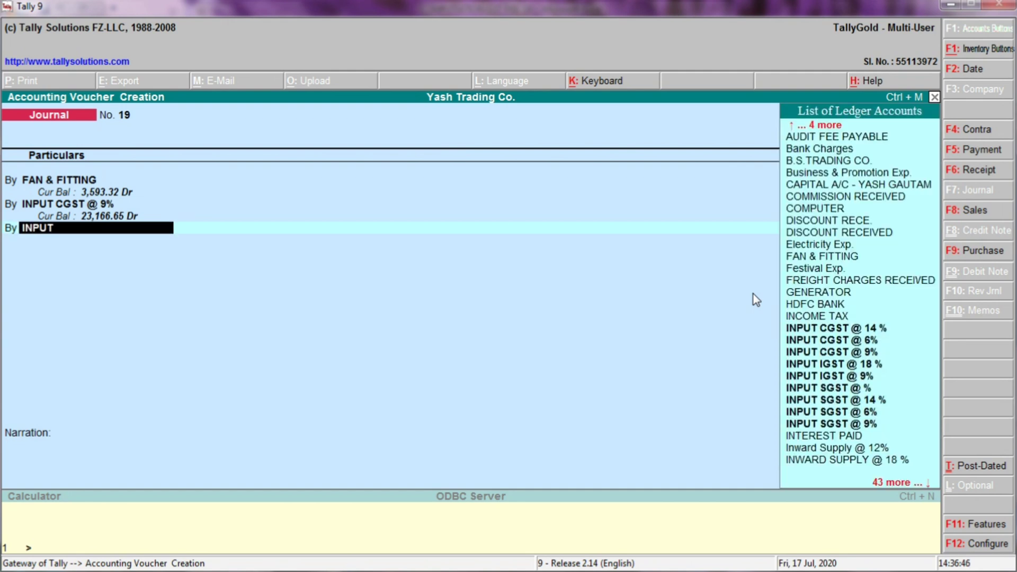
type(" SGST @ 9")
key("Return")
- Check the Input SGST row in Excel, and debit INPUT SGST @ 9% with 323.39 in Tally
key("alt+Tab")
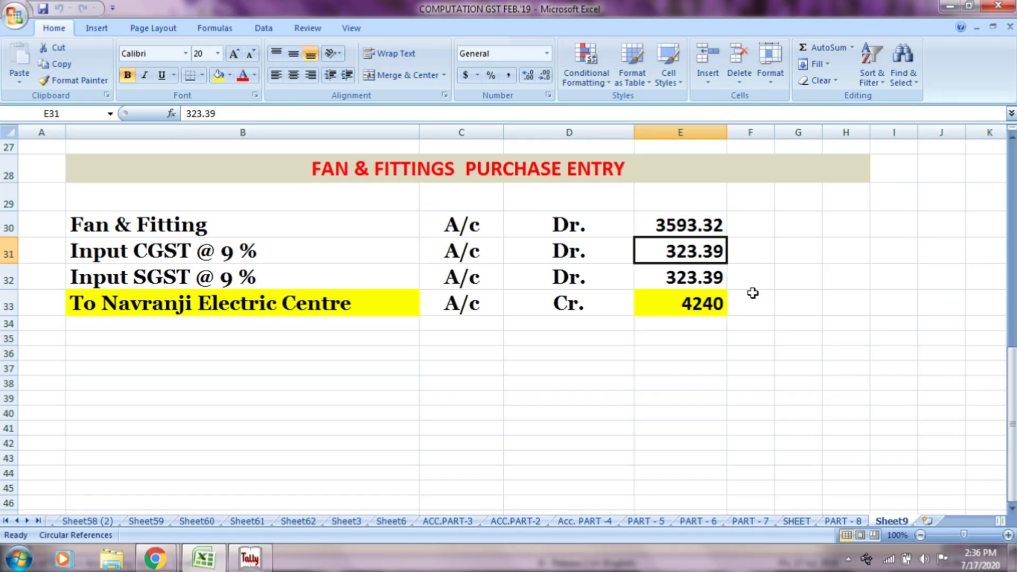
left_click(328, 280)
left_click(443, 275)
left_click(555, 275)
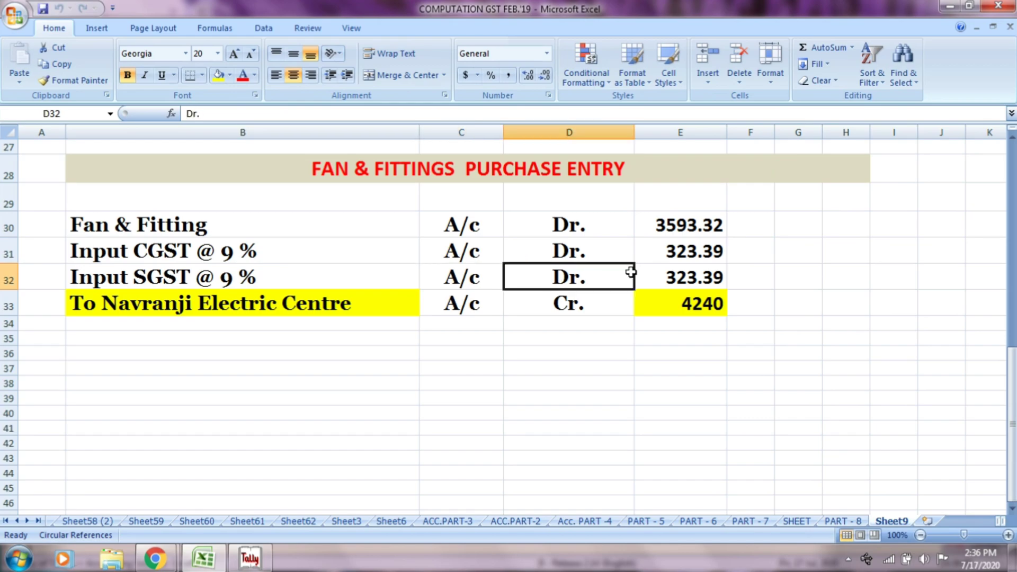
left_click(656, 272)
key("alt+Tab")
type("323.39")
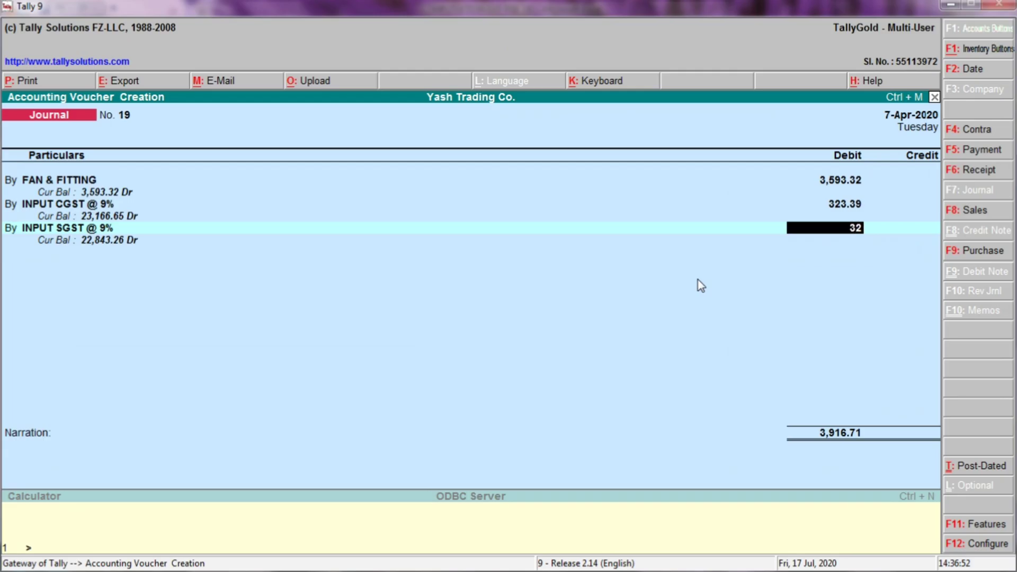
key("Return")
- Start a new ledger from the voucher's credit line and check the Navranji Electric Centre row in Excel
key("Return")
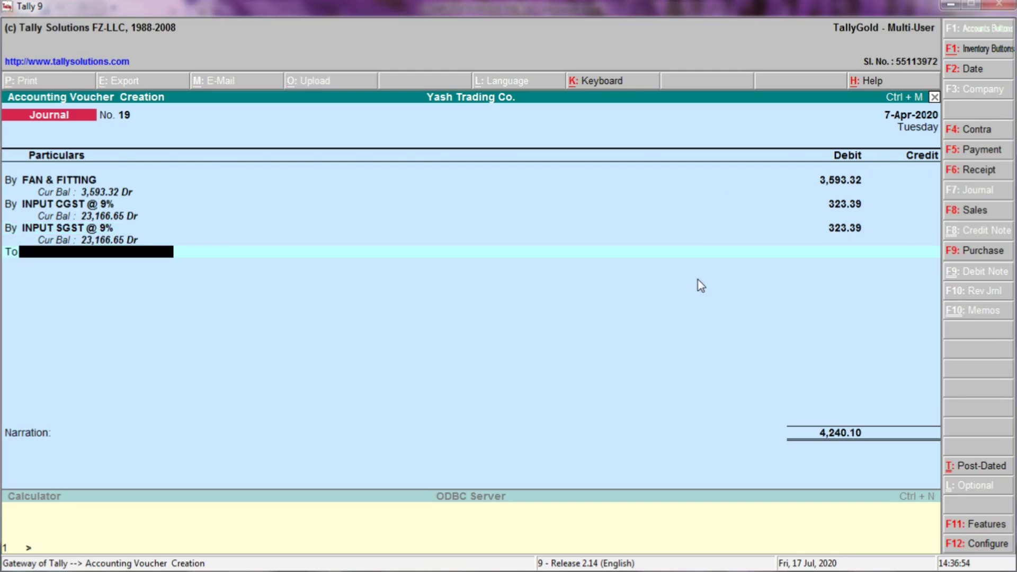
key("alt+c")
key("alt+Tab")
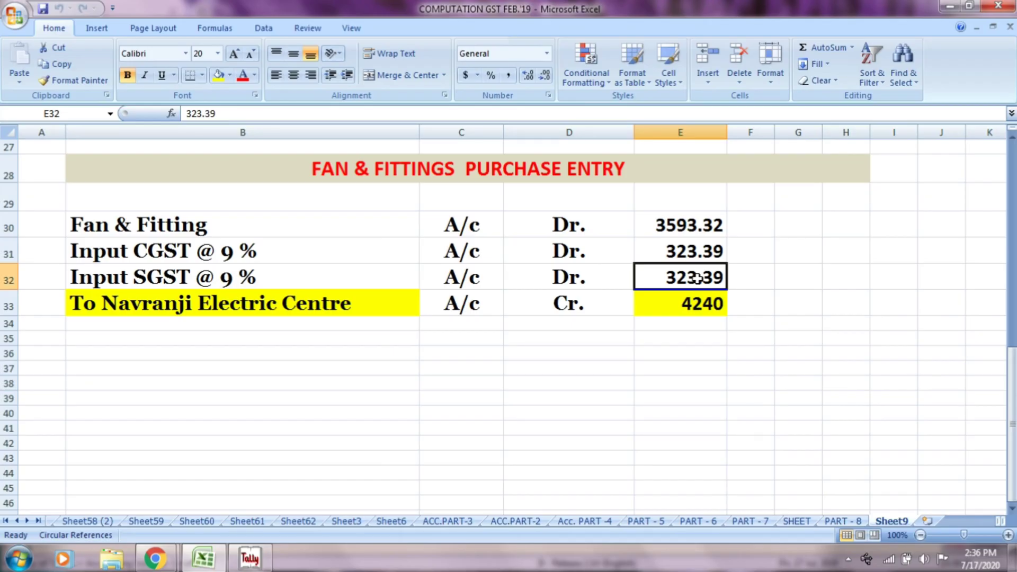
left_click(319, 298)
left_click(454, 304)
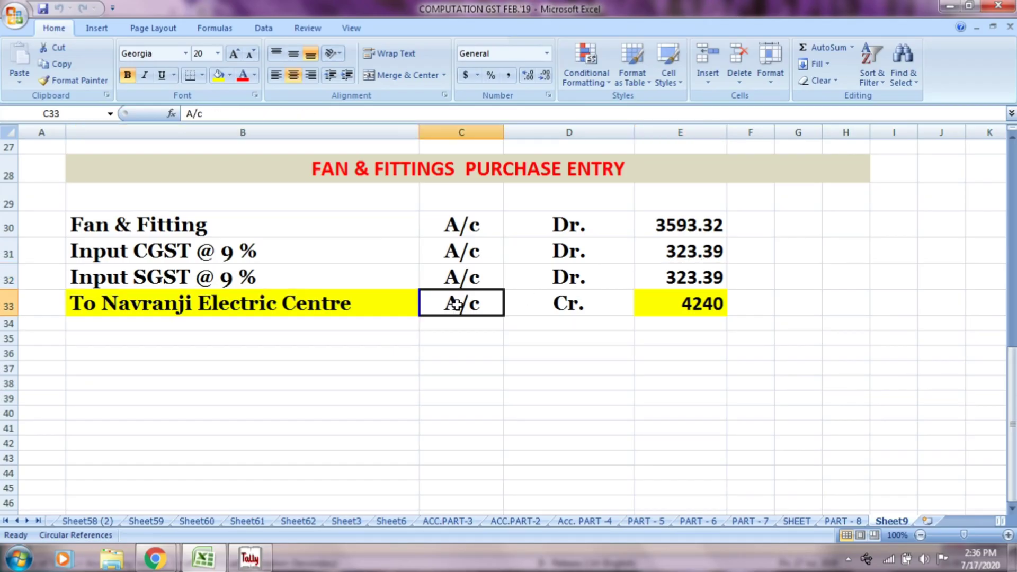
left_click(538, 301)
left_click(669, 303)
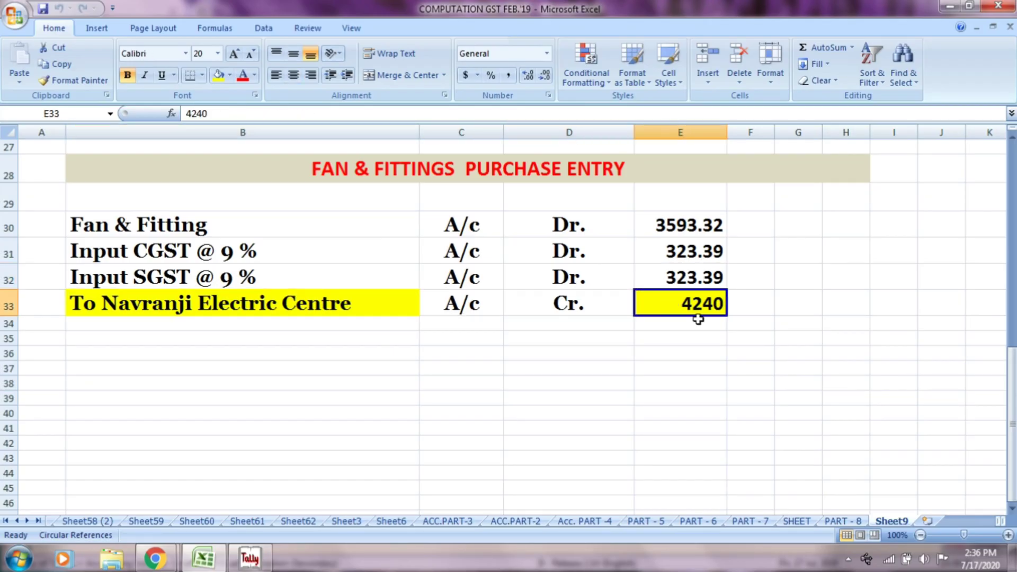
- Name the new ledger NAVRANJI ELECTRIC CENTRE in Tally, checking the spelling against the Excel sheet, and leave the alias blank
key("alt+Tab")
type("NAV")
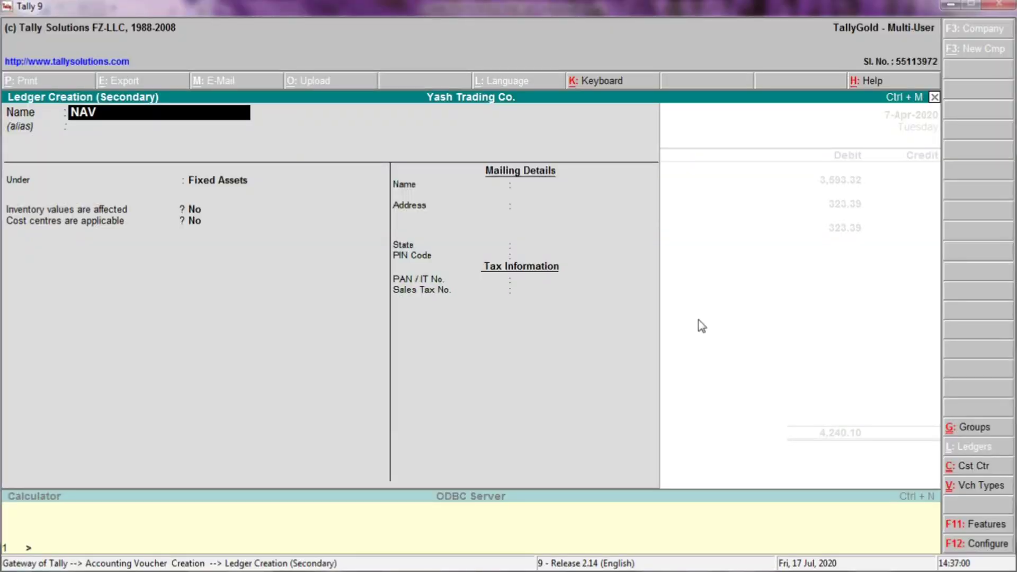
key("alt+Tab")
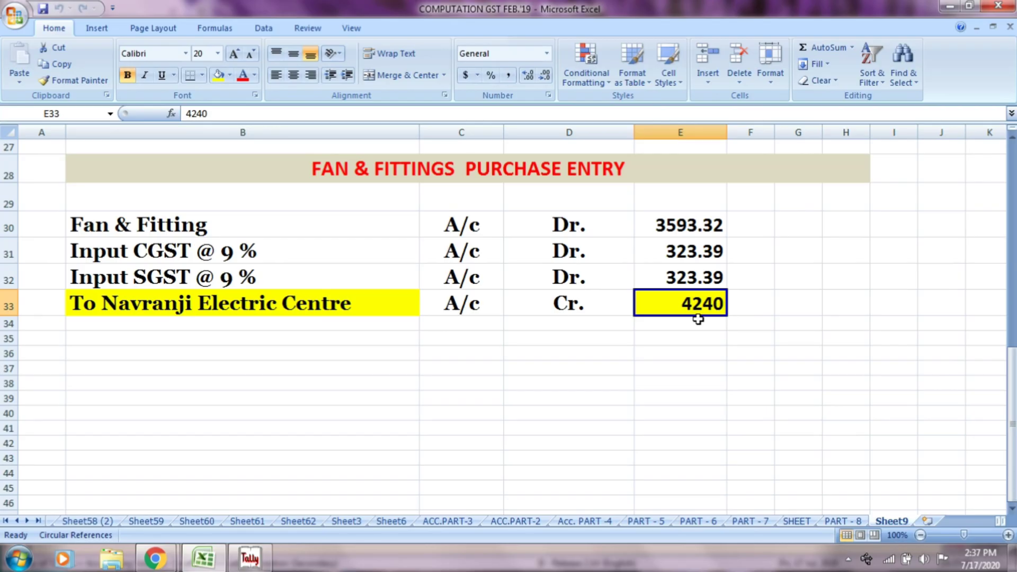
key("alt+Tab")
type("RANJ")
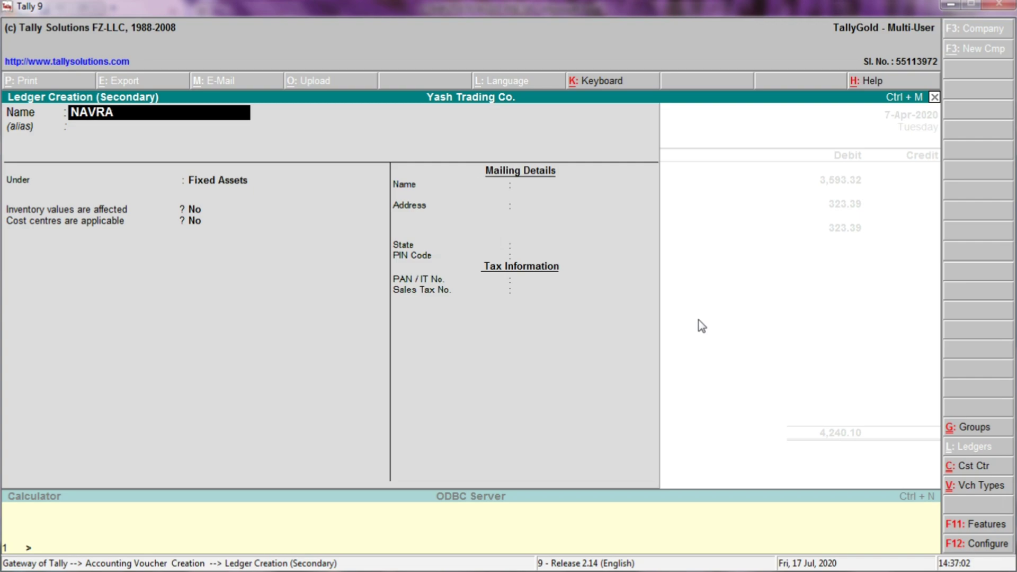
key("alt+Tab")
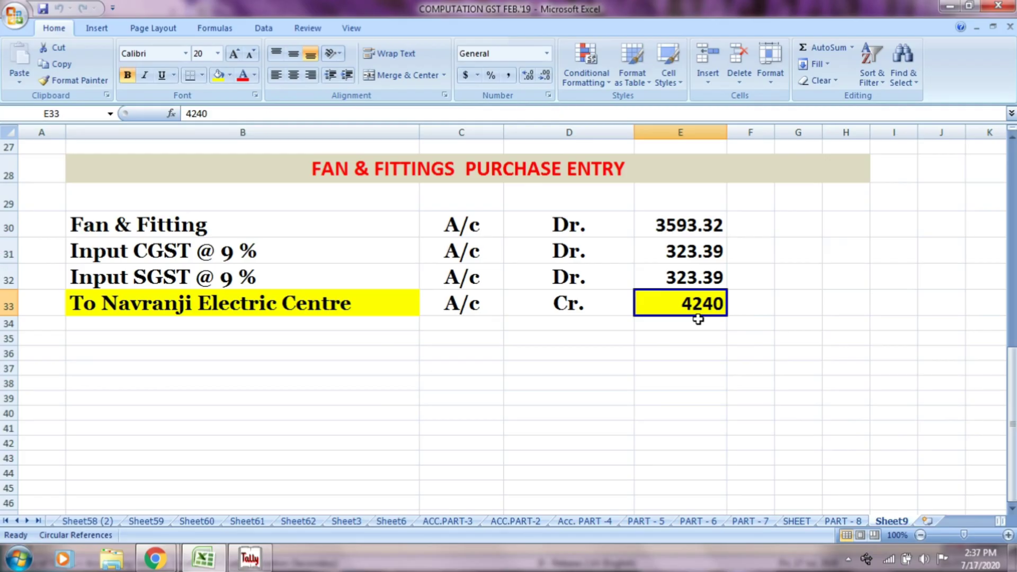
key("alt+Tab")
type("I ELE")
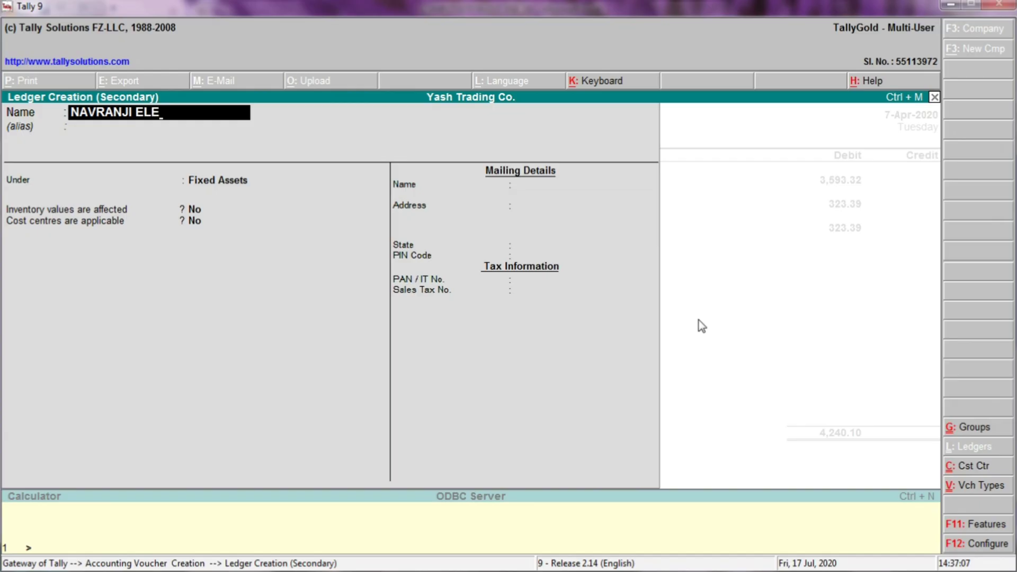
type("CT")
key("alt+Tab")
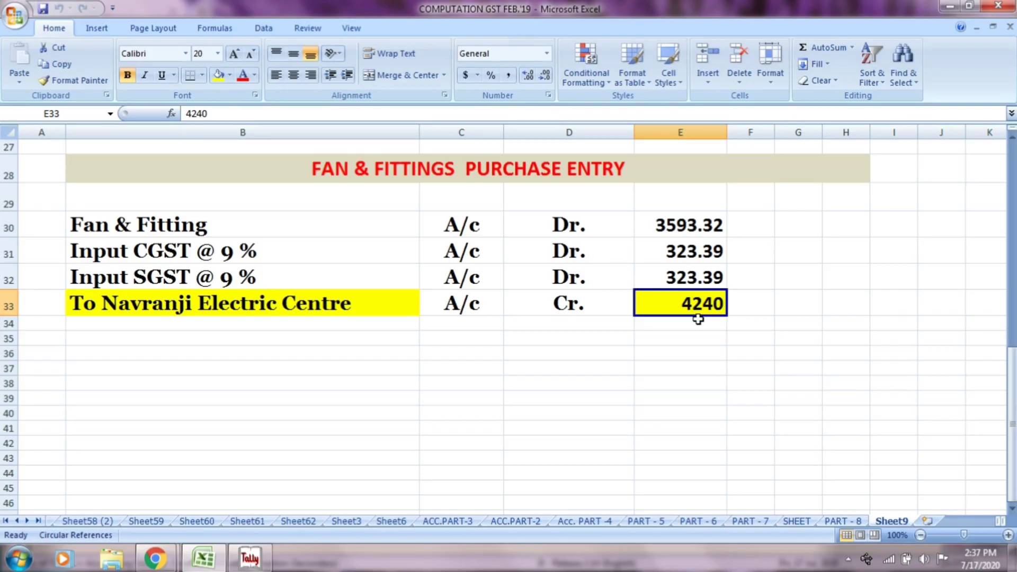
key("alt+Tab")
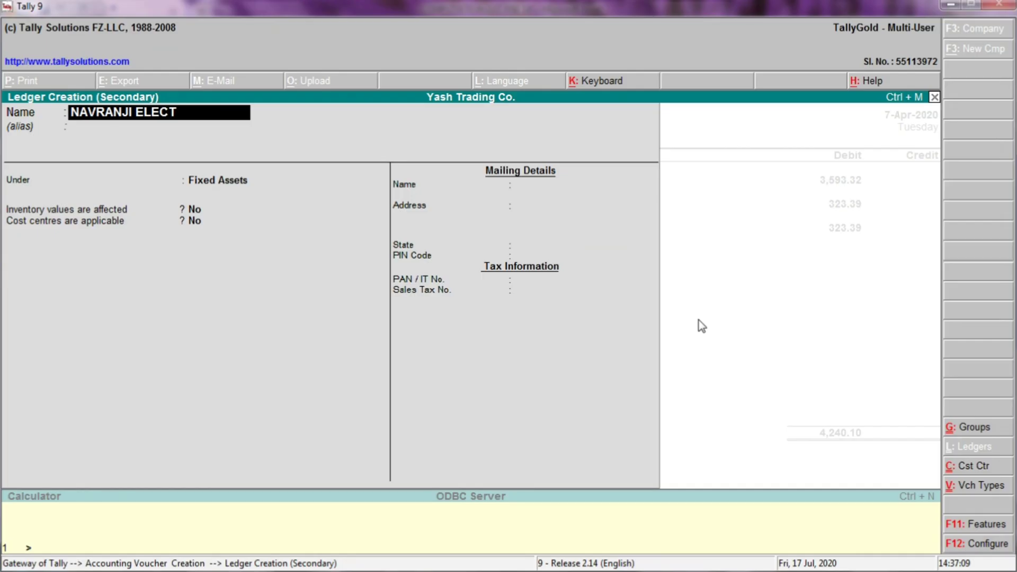
type("RIC")
key("alt+Tab")
key("alt+Tab")
type("CENTRE")
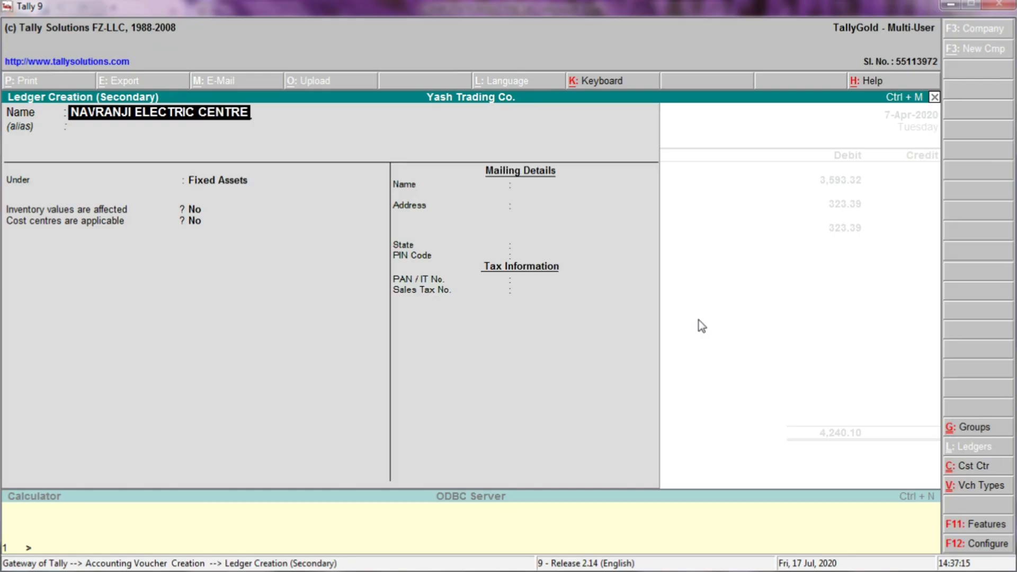
key("Return")
key("Return")
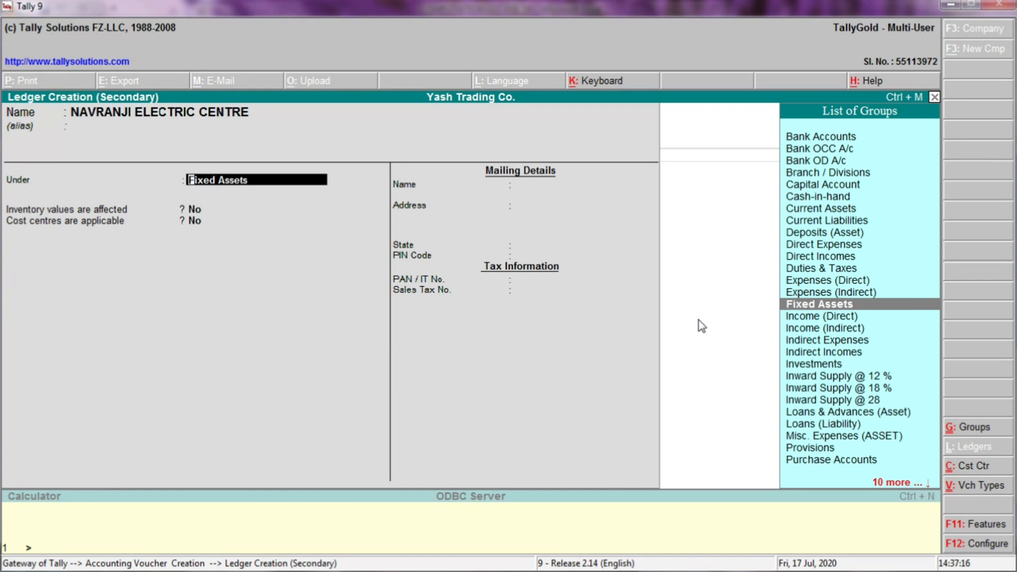
- Put the new ledger under Sundry Creditors, save it with the remaining fields at their defaults, and credit it with 4,240.10
type("SUNDRY")
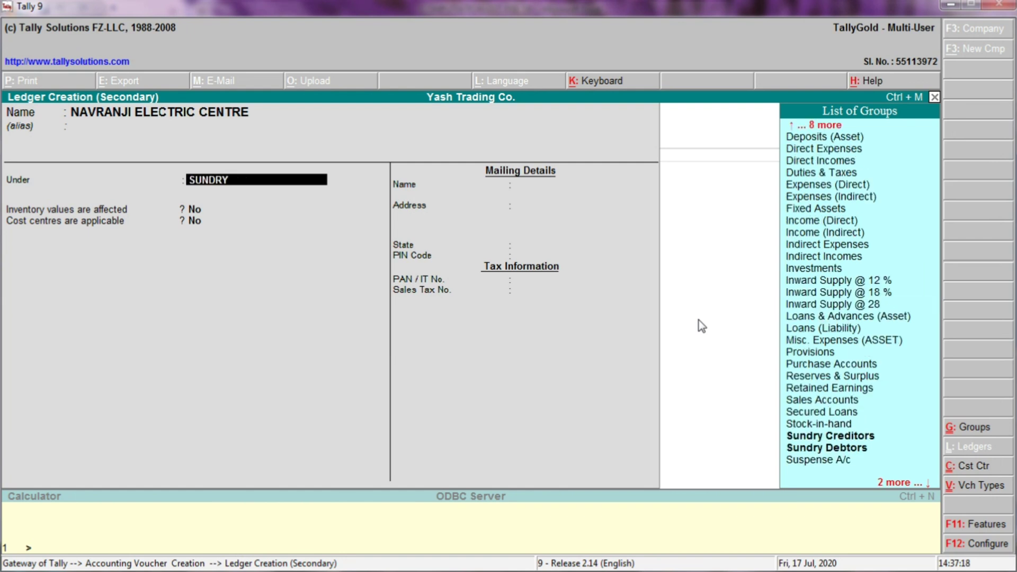
key("Down")
key("Up")
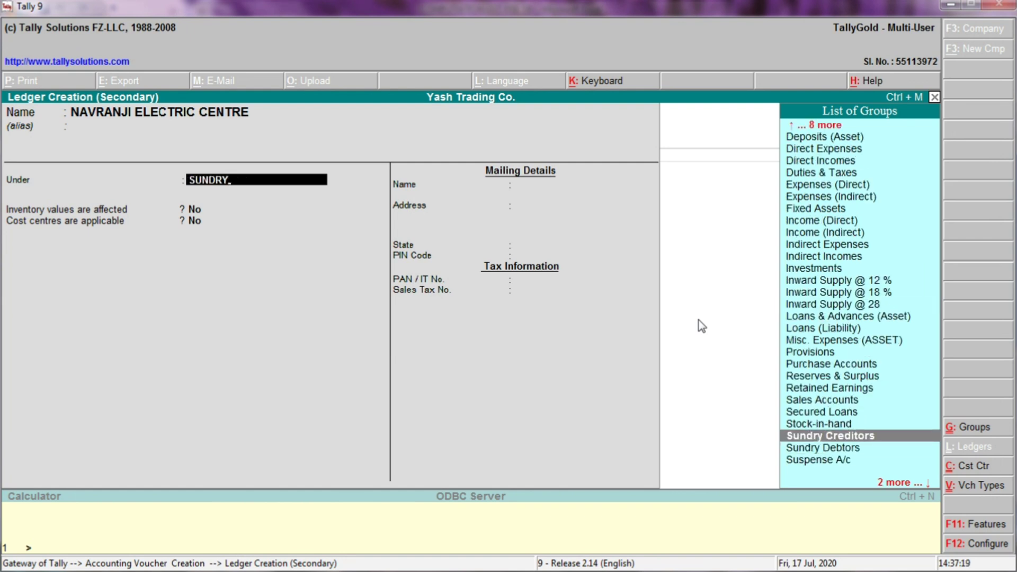
key("Return")
key("Return")
key("Return")
key("Return")
key("Return")
key("Return")
key("Return")
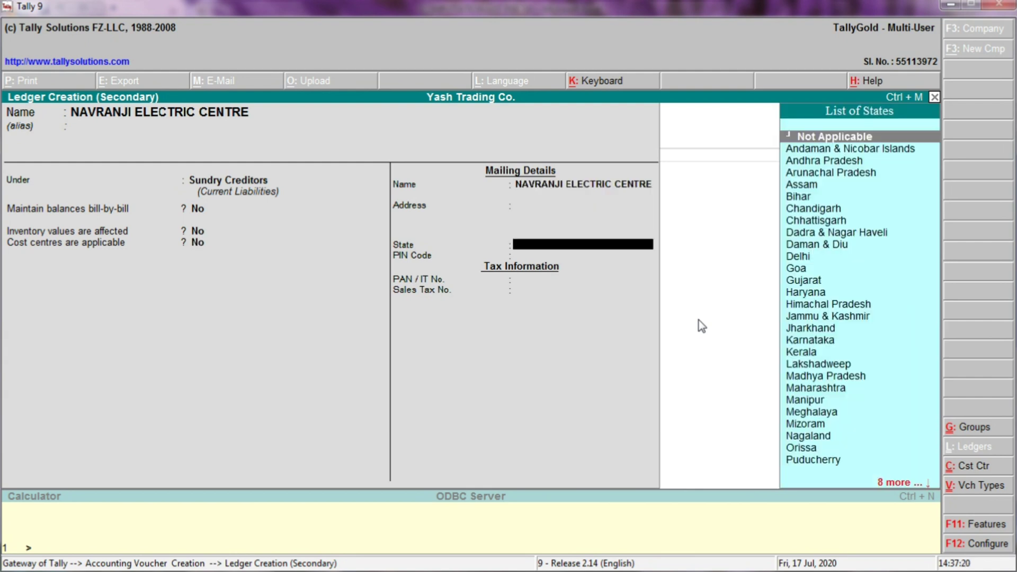
key("Return")
key("Return")
key("Return")
key("Return")
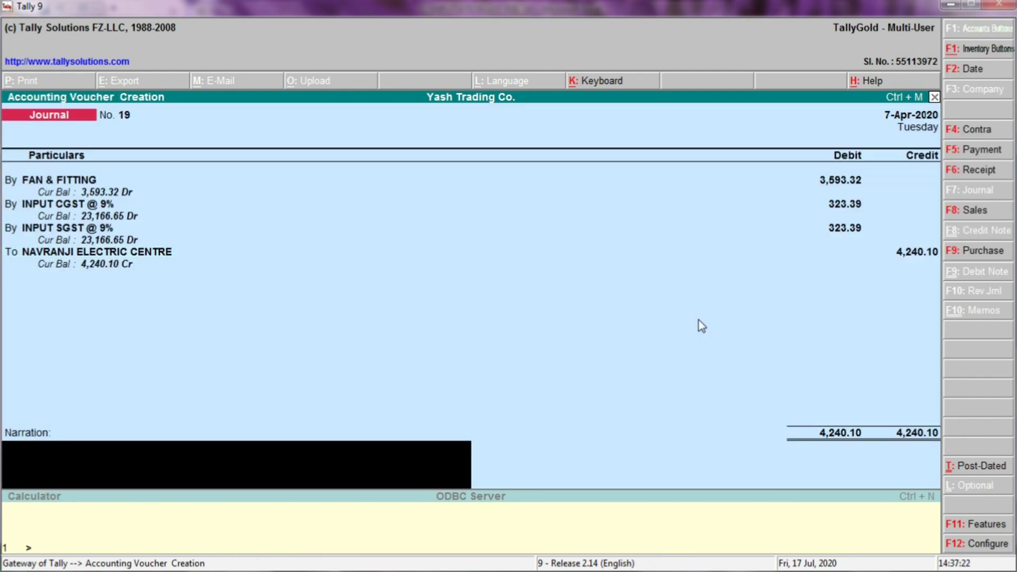
- Go back to the voucher's first debit line and review the FAN & FITTING ledger's group and settings
key("Up")
key("Up")
key("Up")
key("Up")
key("Up")
key("Up")
key("Up")
key("Up")
key("Up")
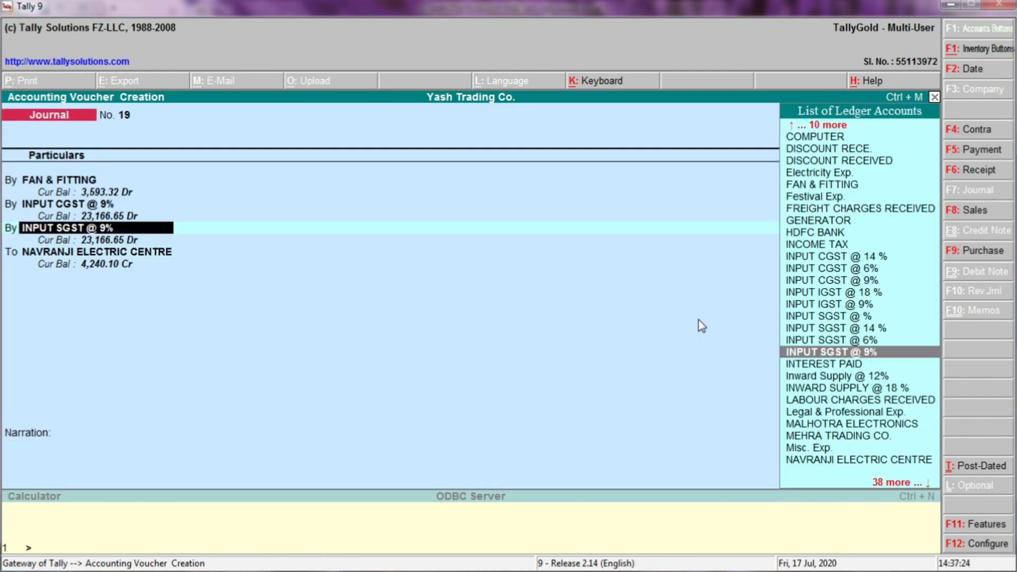
key("Up")
key("Up")
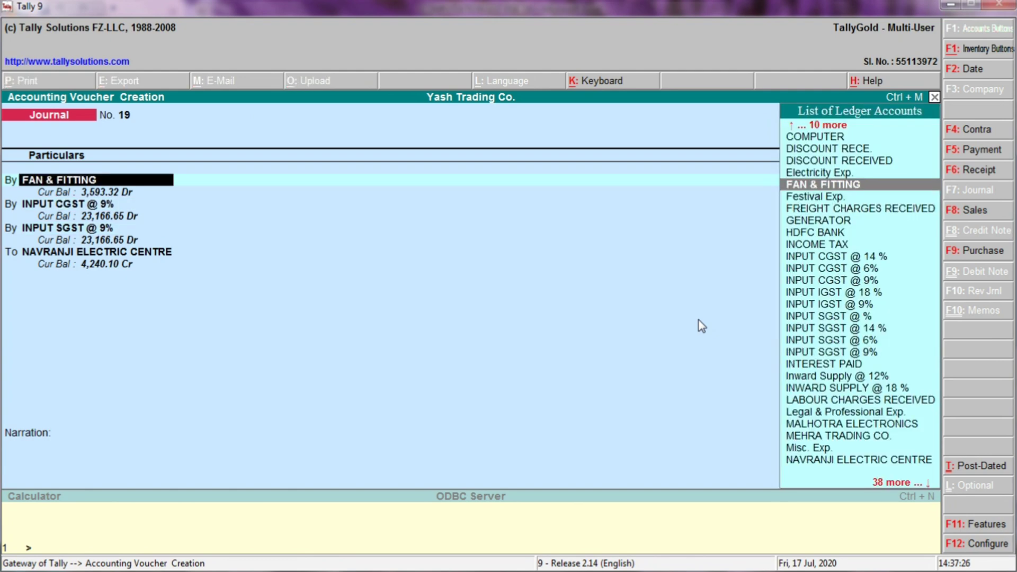
key("ctrl+Return")
key("Return")
key("Return")
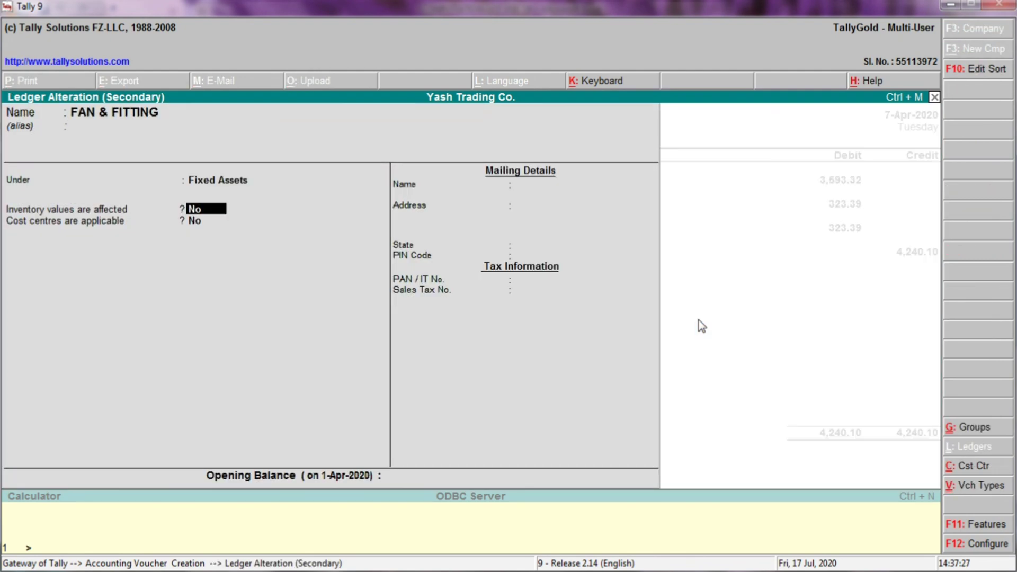
key("Return")
key("Return")
key("Return")
key("Return")
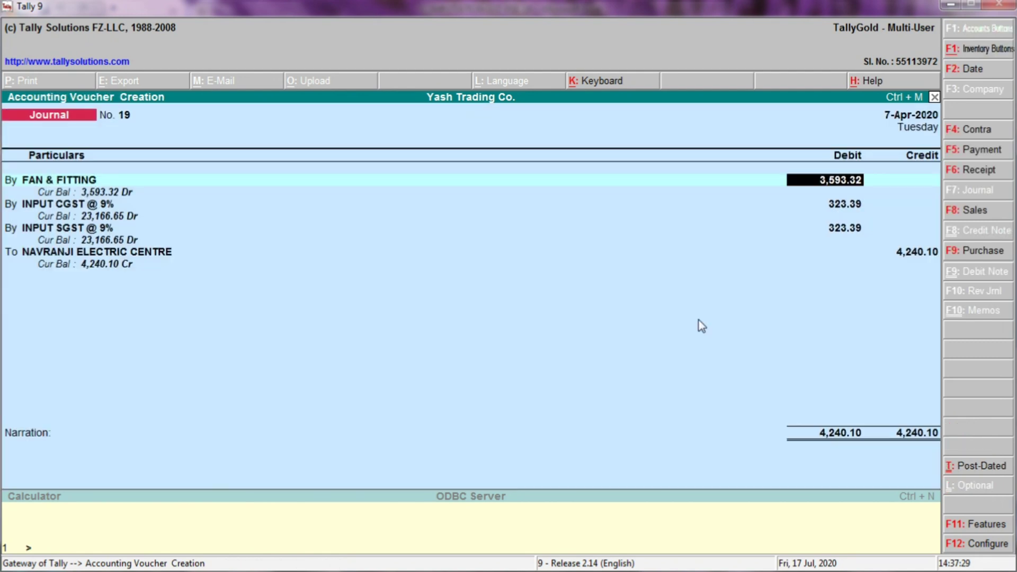
- Review the group and duty settings of the INPUT CGST @ 9% ledger from the voucher's second debit line
key("Return")
key("Return")
key("ctrl+Return")
key("Return")
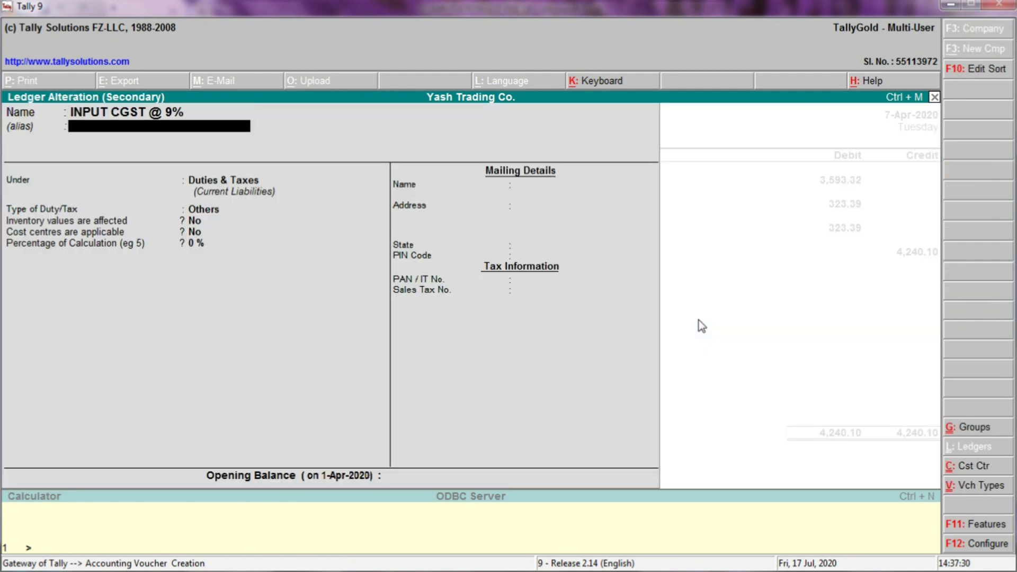
key("Return")
key("Return")
key("Return")
key("Return")
key("Return")
key("Return")
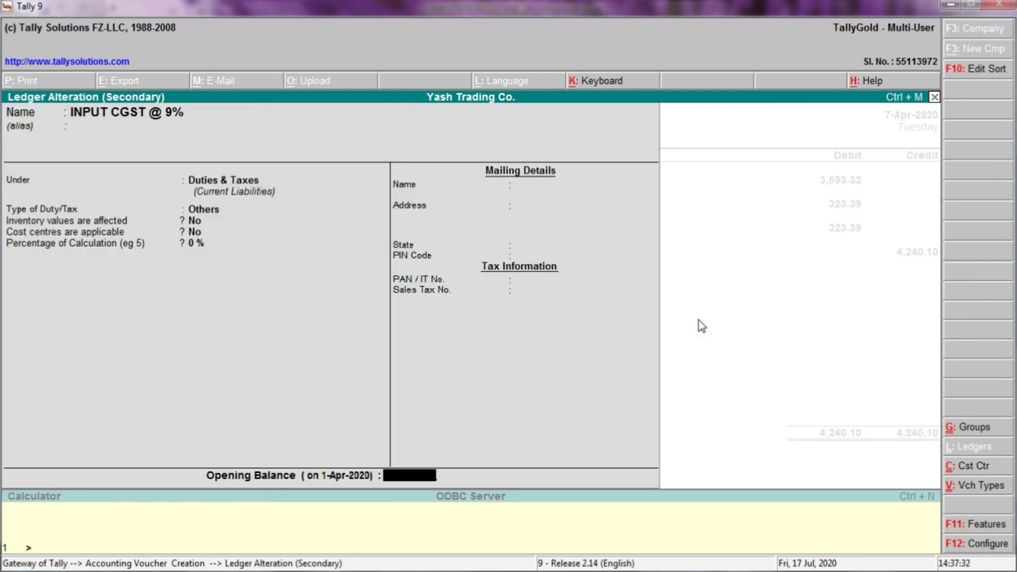
key("Return")
key("Return")
key("Return")
key("Return")
key("Return")
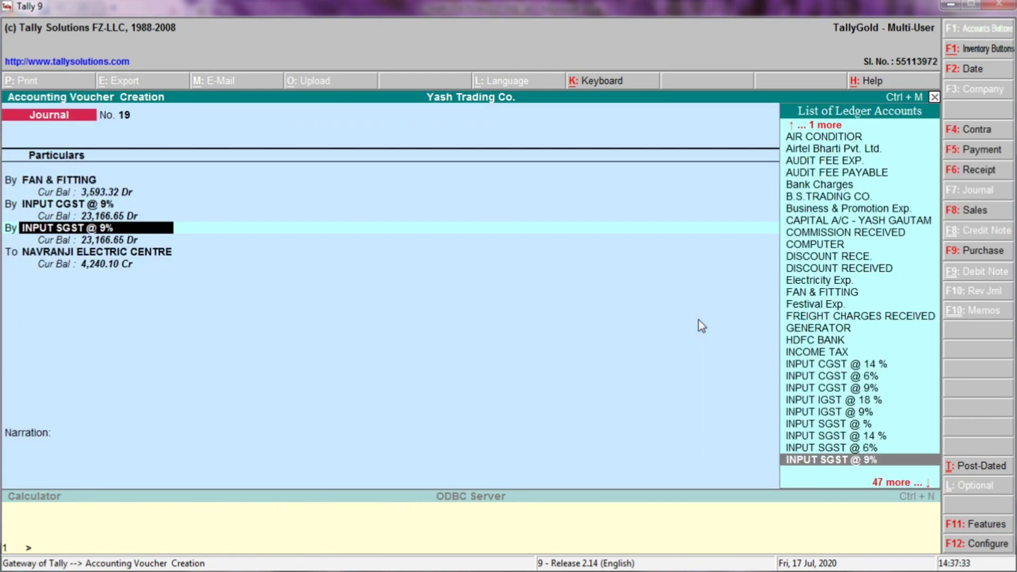
- Review the group and duty settings of the INPUT SGST @ 9% ledger from the voucher's third debit line
key("ctrl+Return")
key("Return")
key("Return")
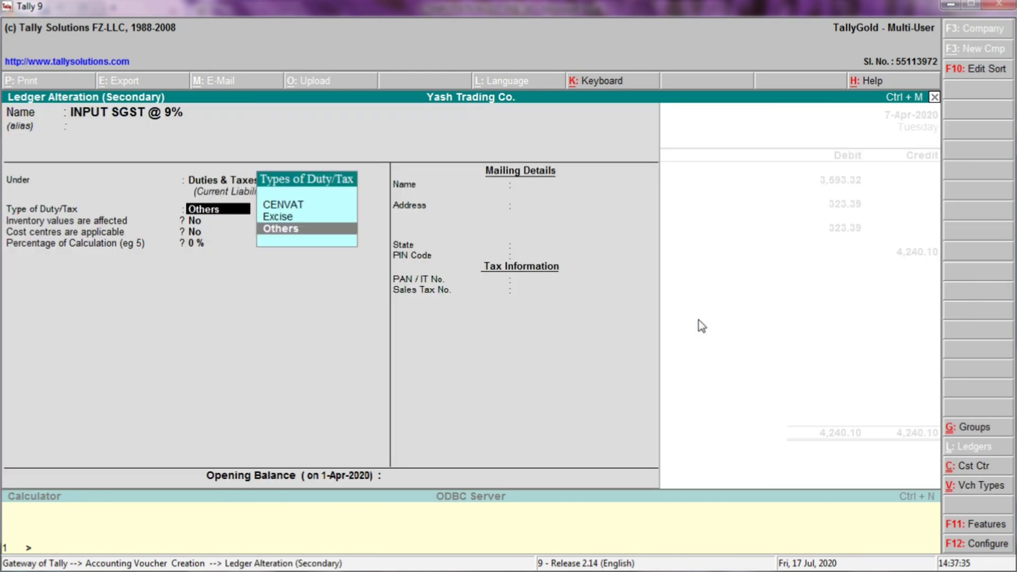
key("Return")
key("Return")
key("Return")
key("Return")
key("Return")
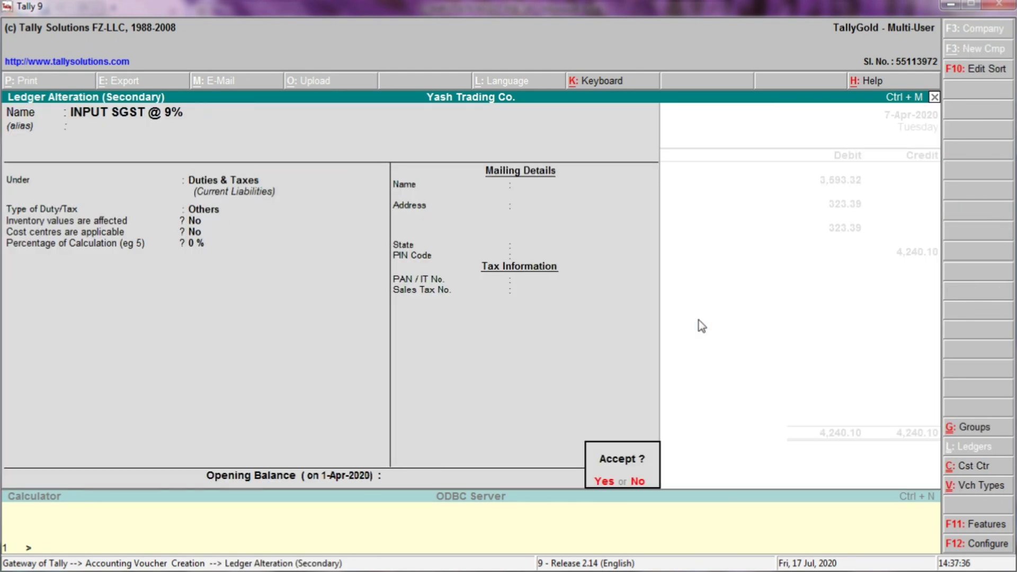
key("Return")
key("Return")
key("Return")
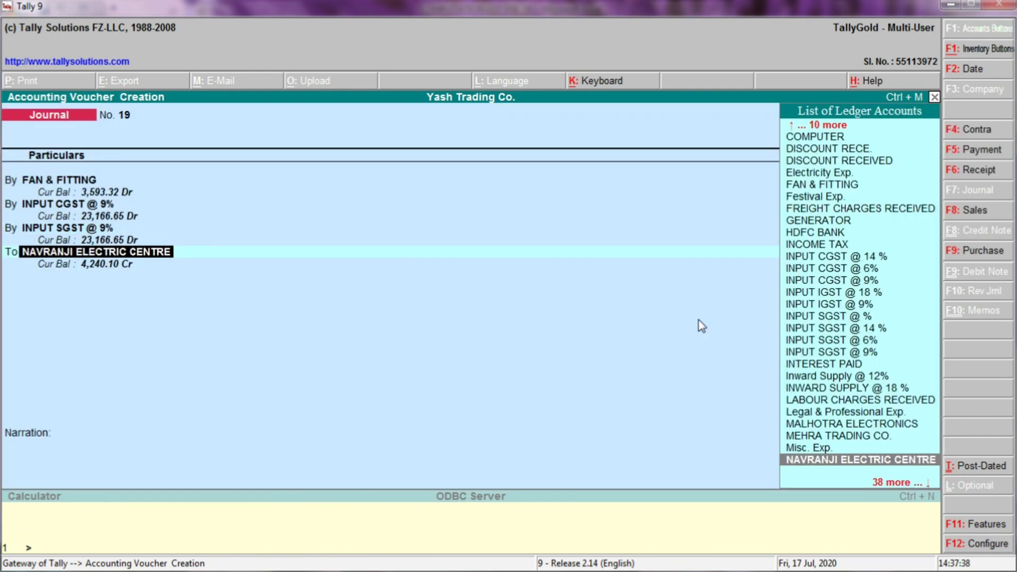
- Review the NAVRANJI ELECTRIC CENTRE ledger's group and mailing details from the credit line, ending at the voucher's narration
key("ctrl+Return")
key("Return")
key("Return")
key("Return")
key("Return")
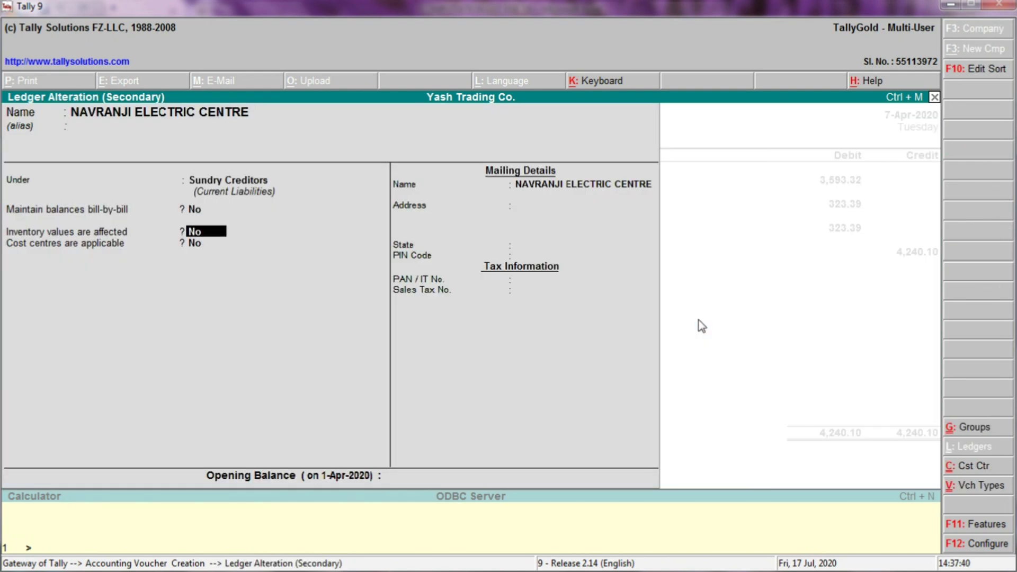
key("Return")
key("Return")
key("Return")
key("Return")
key("Return")
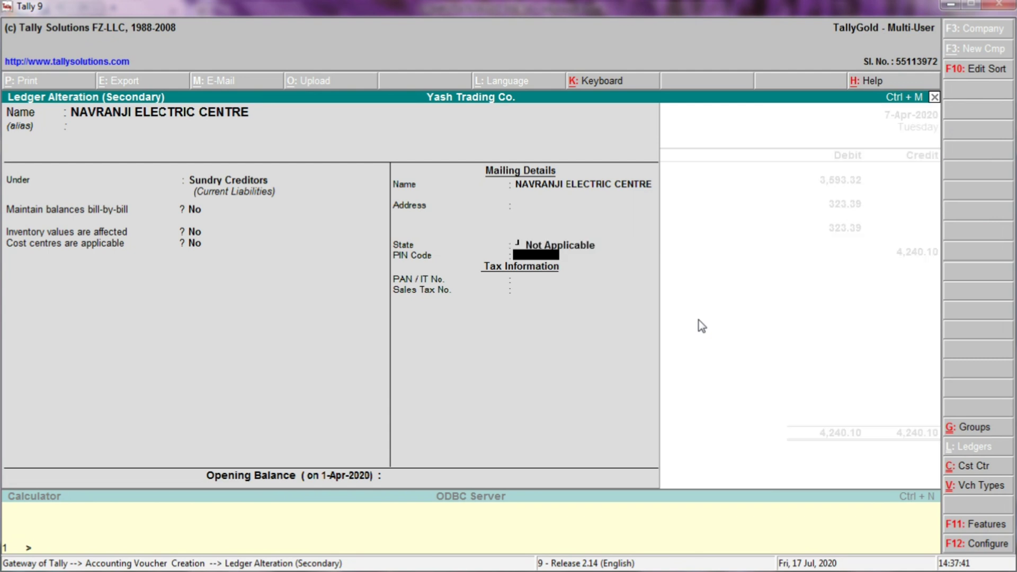
key("Return")
key("Return")
key("Return")
key("Return")
key("Return")
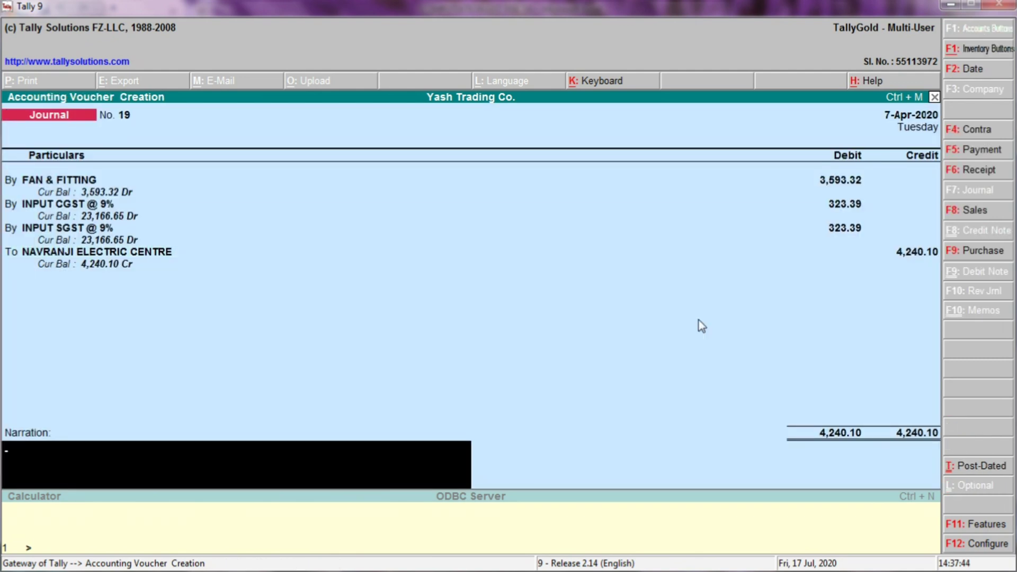
- Check the Navranji Electric Centre amount in Excel, and set its credit to 4,240 in Tally
key("BackSpace")
key("alt+Tab")
key("alt+Tab")
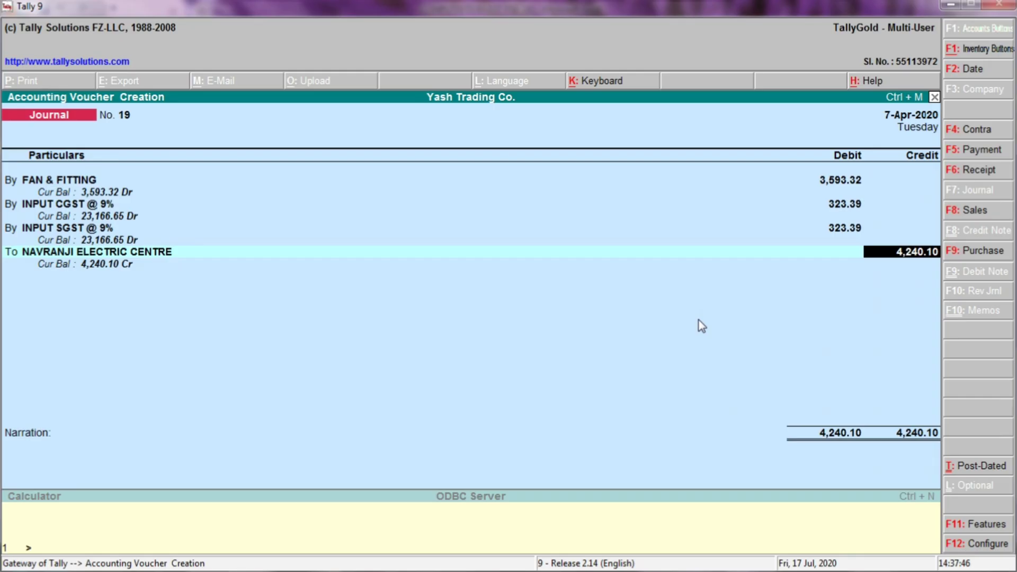
key("BackSpace")
type("4240")
key("Return")
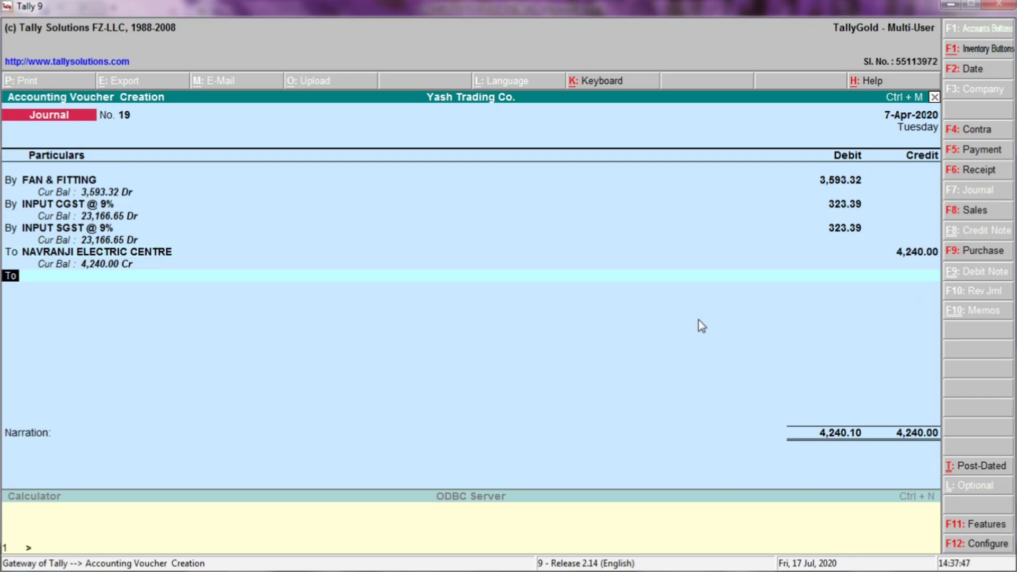
- Add a second credit line with the ROUND OFF ledger for the remaining 0.10
type("ROUND")
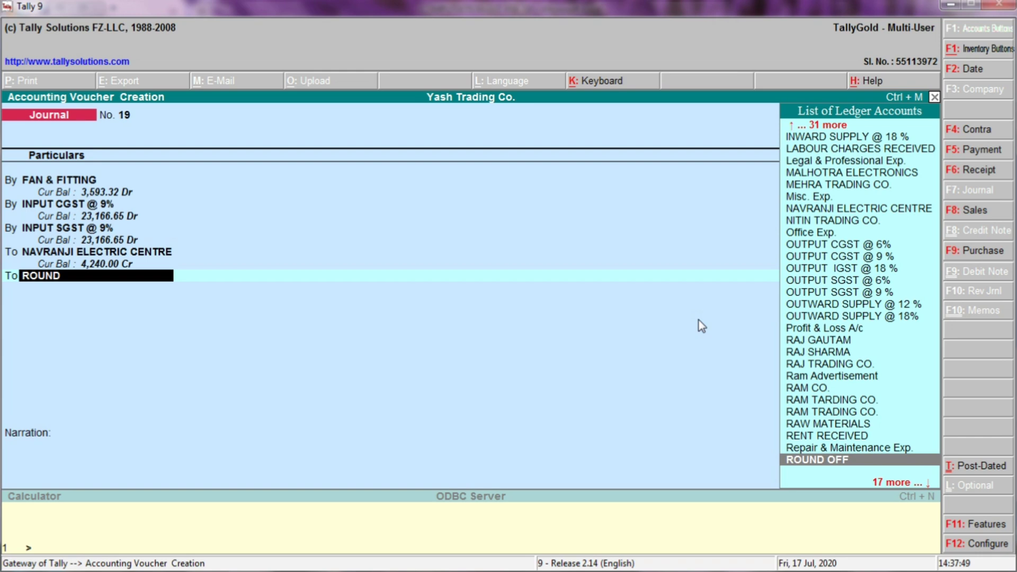
key("Return")
key("Return")
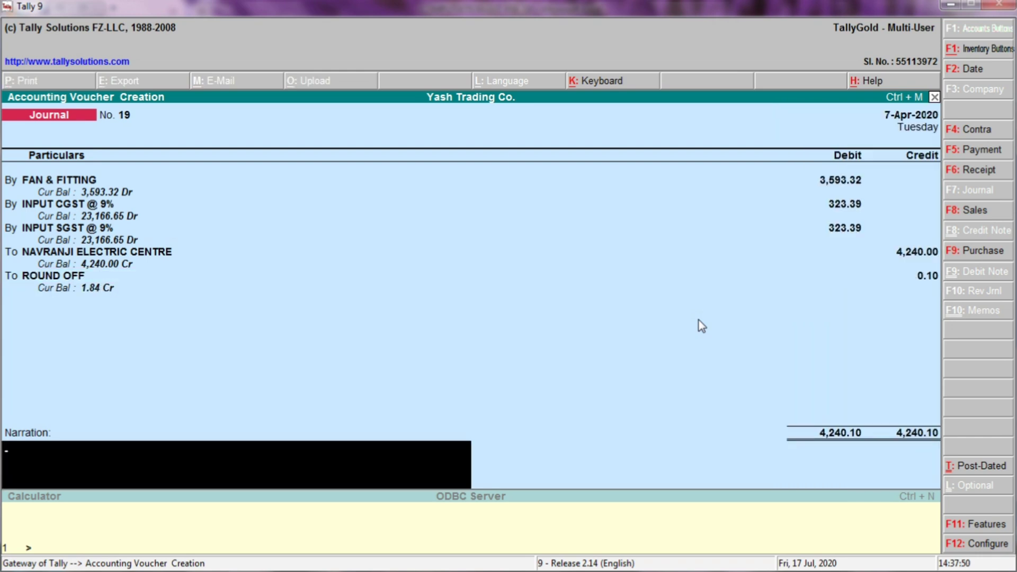
- Review the ROUND OFF ledger's group and settings, and save the journal voucher without a narration
key("BackSpace")
key("BackSpace")
key("ctrl+Return")
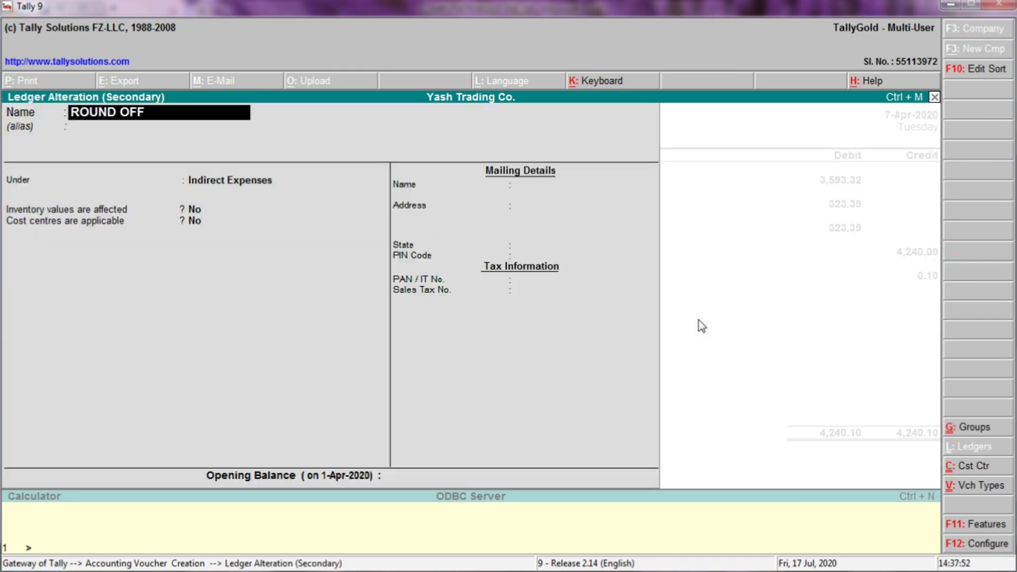
key("Return")
key("Return")
key("Return")
key("Return")
key("Return")
key("Return")
key("Return")
key("Return")
key("Return")
key("Return")
key("Return")
key("Return")
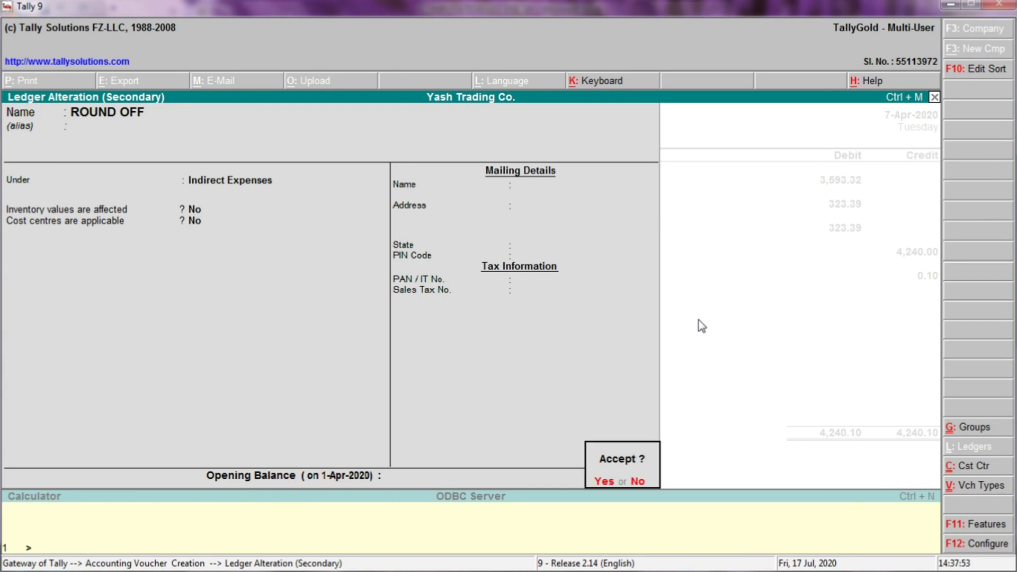
key("Return")
key("Return")
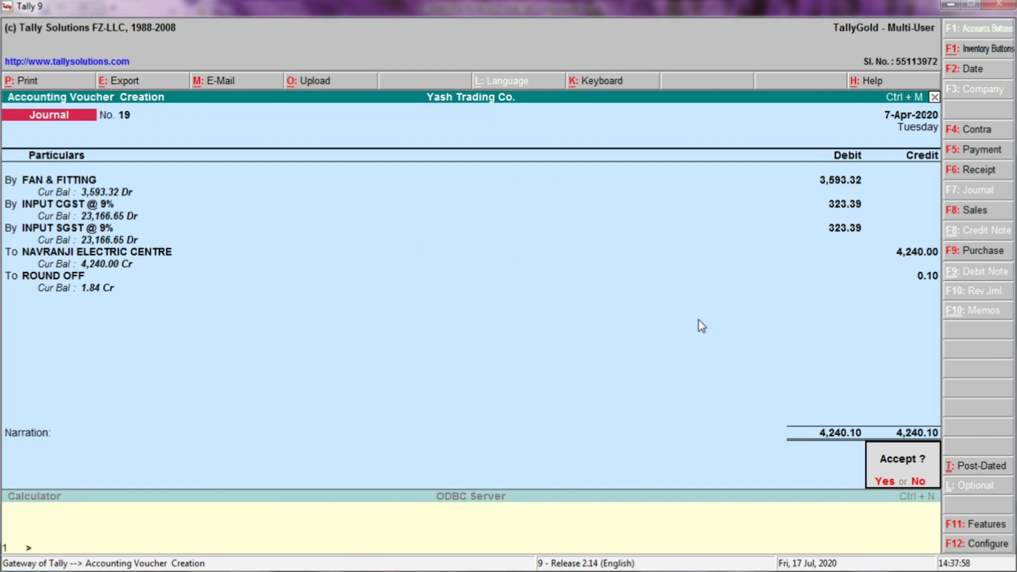
key("Return")
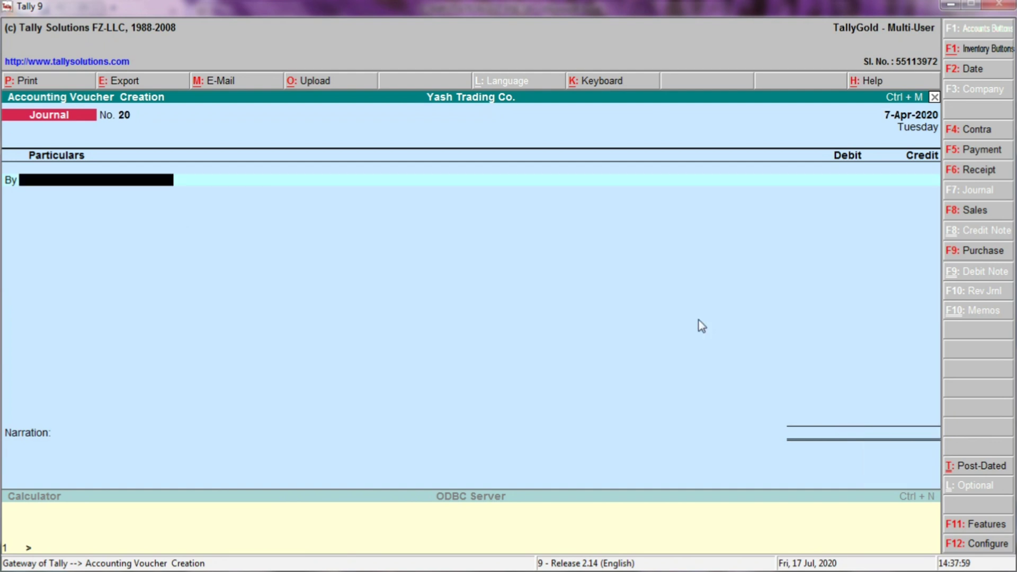
- Switch to Excel, look over the fixed asset entries from the top of the sheet, and return to Tally
key("alt+Tab")
scroll(698, 320, "up", 9)
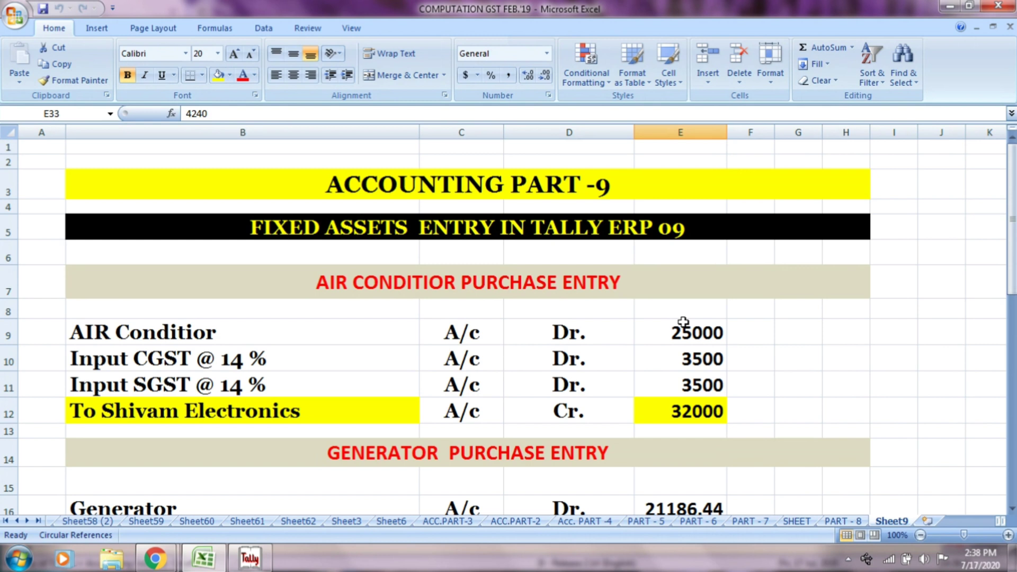
key("alt+Tab")
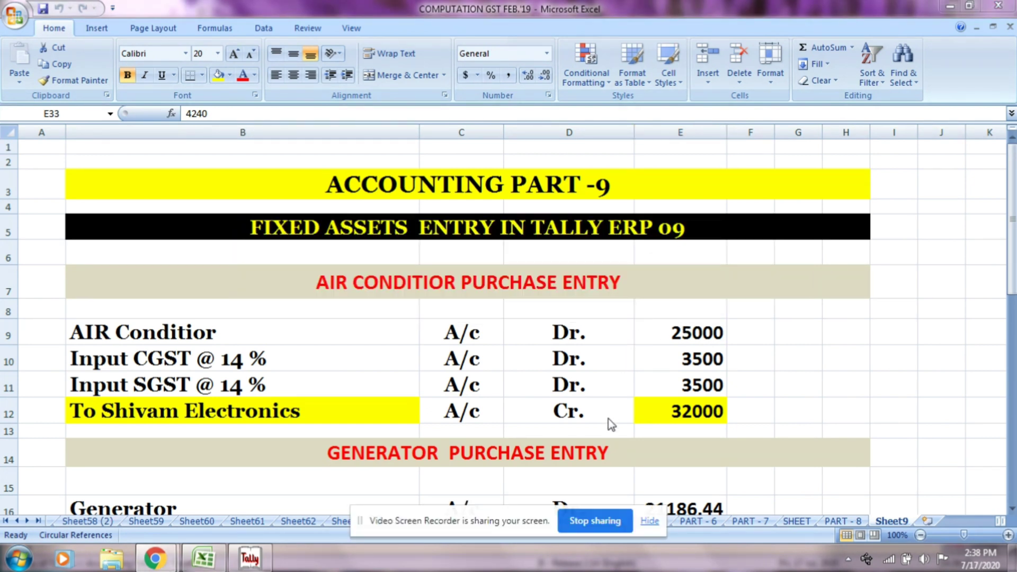
key("alt+Tab")
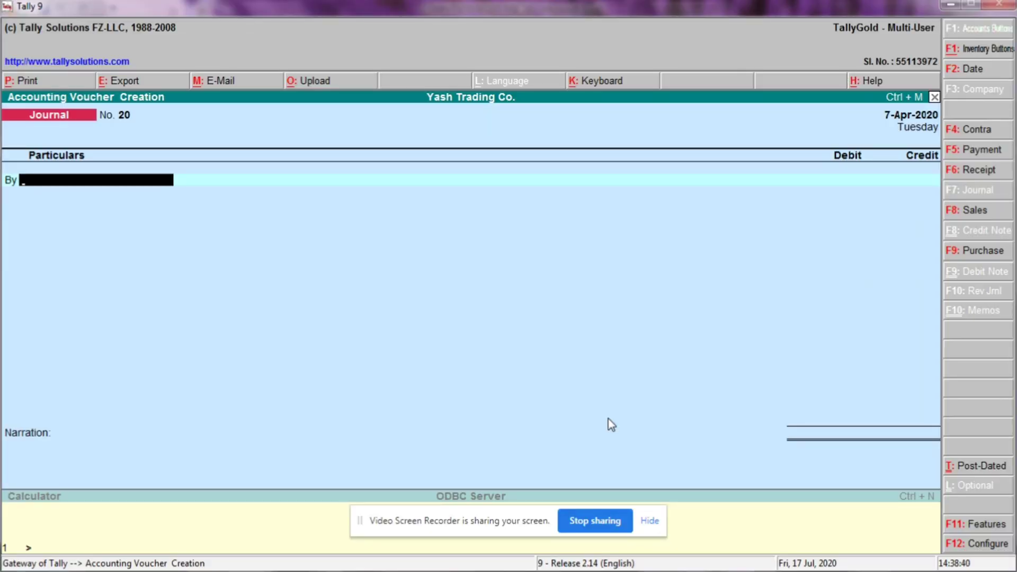
left_click(647, 521)
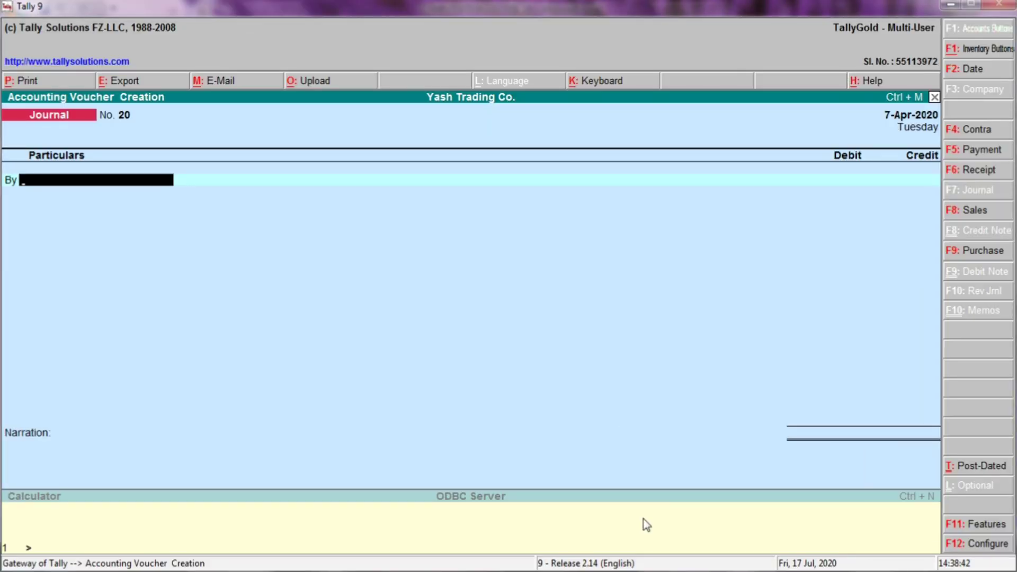
- Leave the blank journal voucher and open the Balance Sheet in detailed view, going to AIR CONDITIOR under Fixed Assets
key("Escape")
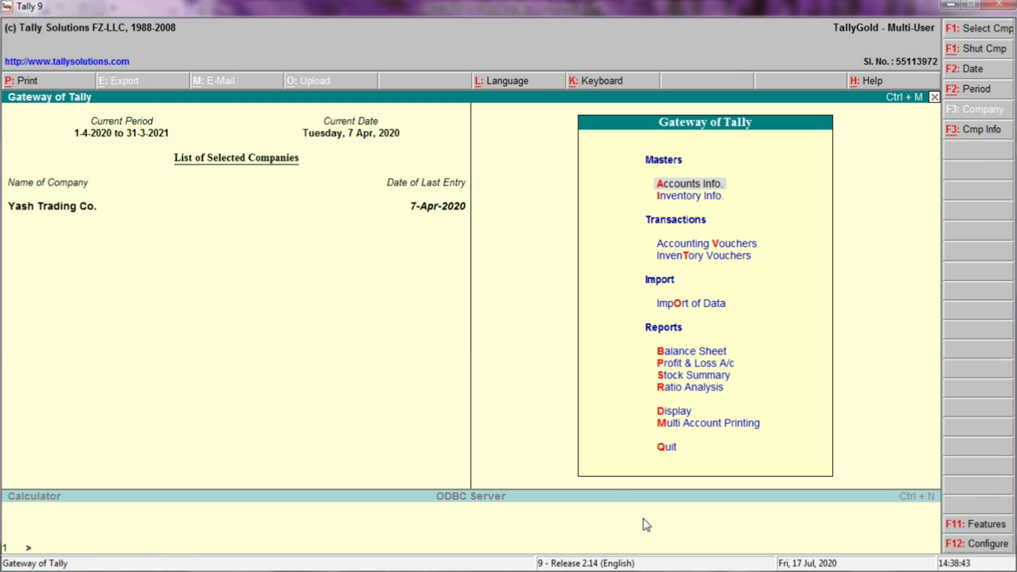
key("Down")
key("Down")
key("Down")
key("Down")
key("Down")
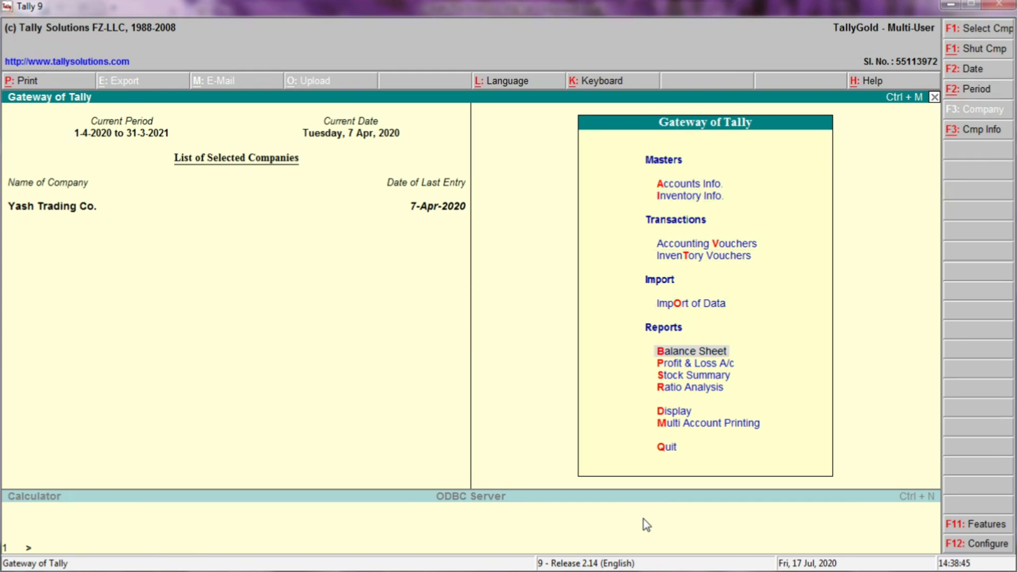
key("Down")
key("Up")
left_click(725, 353)
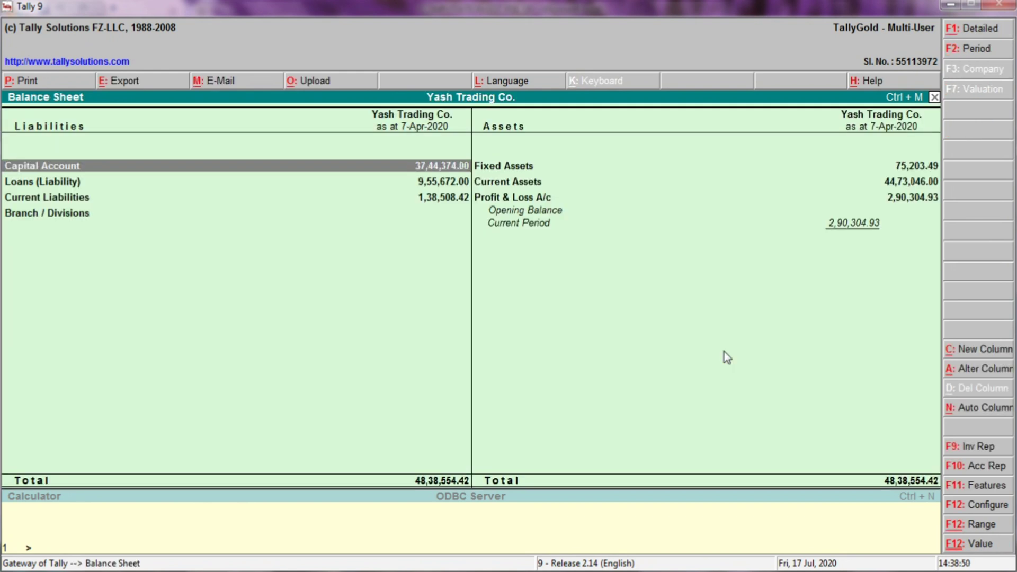
key("alt+F1")
key("Right")
key("Down")
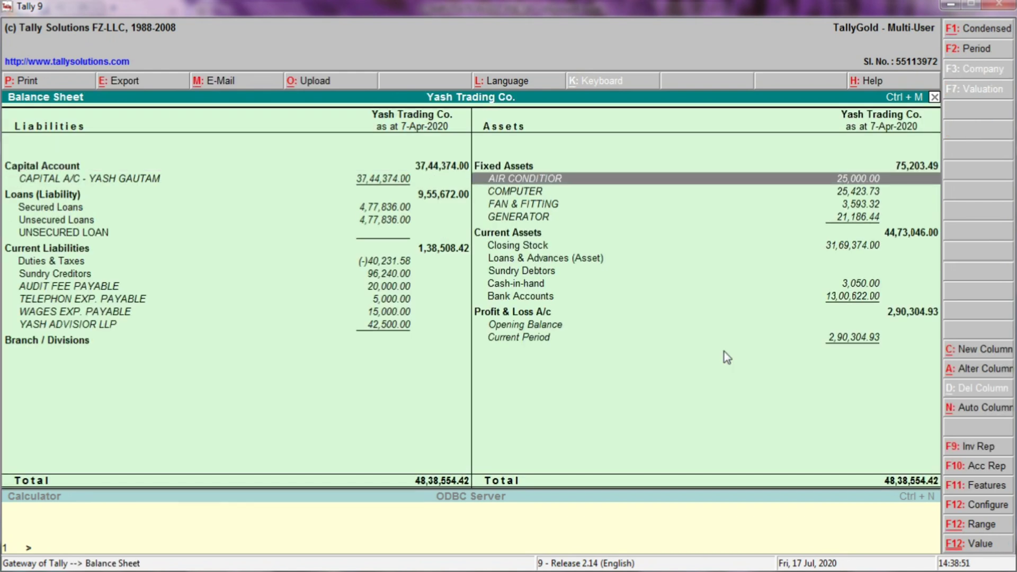
- Drill down from AIR CONDITIOR through its monthly summary to the purchase journal voucher, and return to the ledger vouchers list
key("Return")
key("Return")
key("Return")
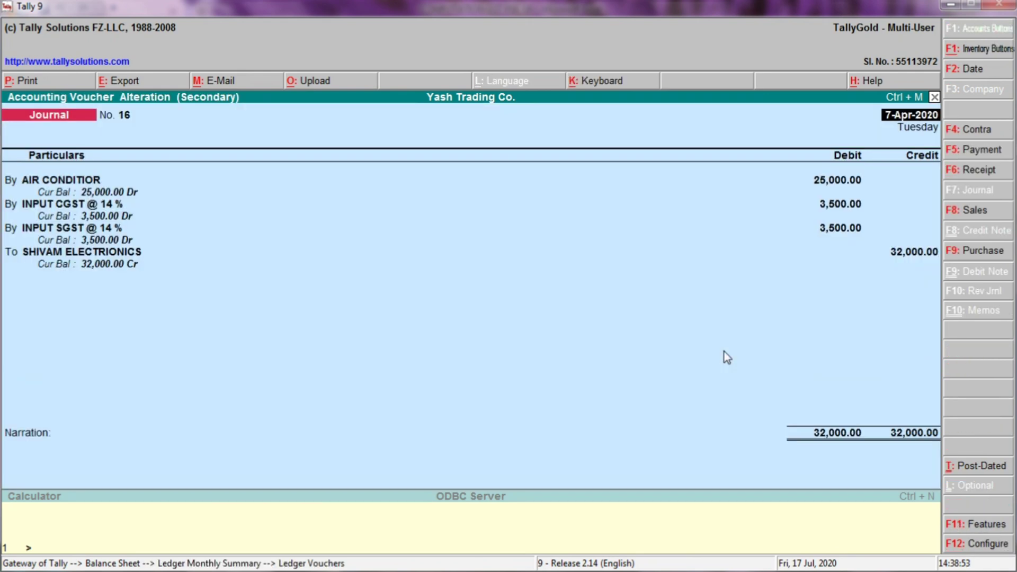
key("Escape")
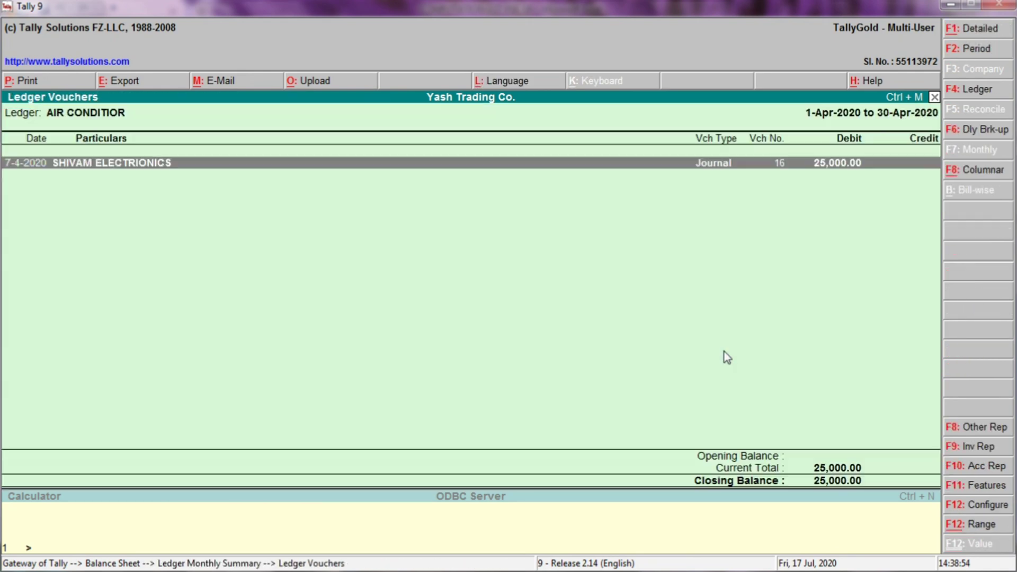
- Return to the Balance Sheet, drill down from COMPUTER to its purchase journal voucher, and come back without altering the voucher
key("Escape")
key("Escape")
key("Down")
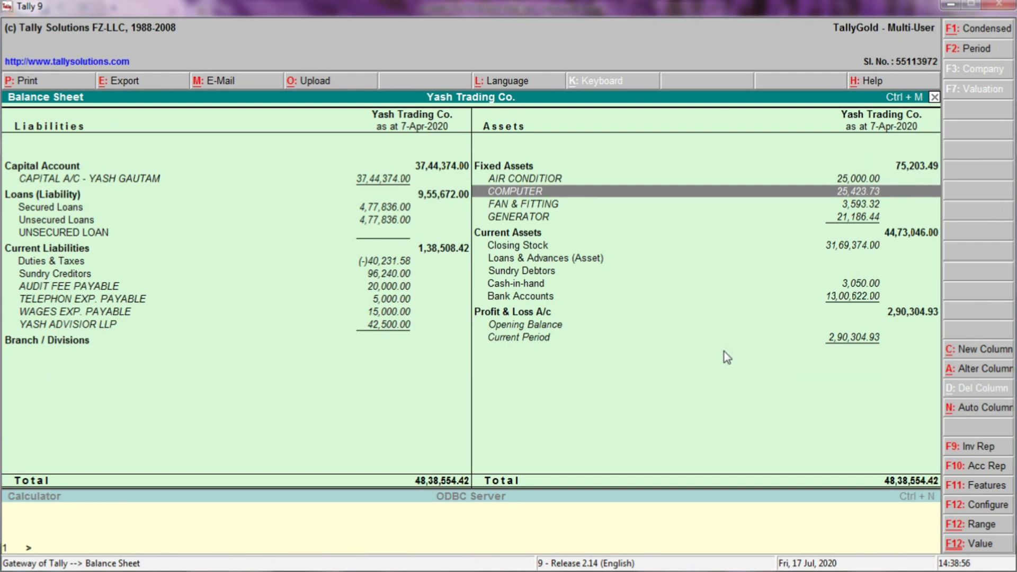
key("Return")
key("Return")
key("Return")
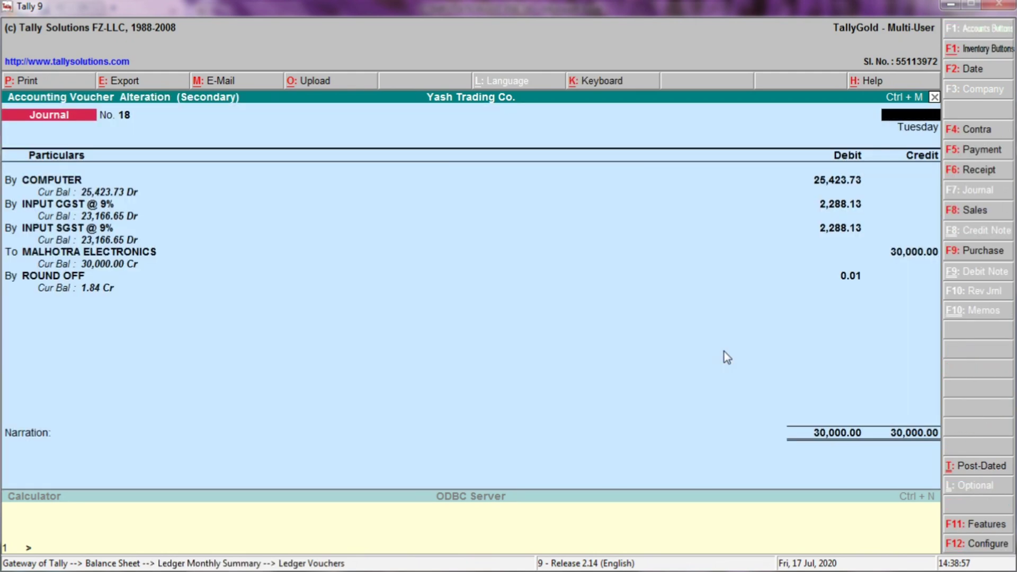
key("Escape")
key("y")
key("Escape")
key("Escape")
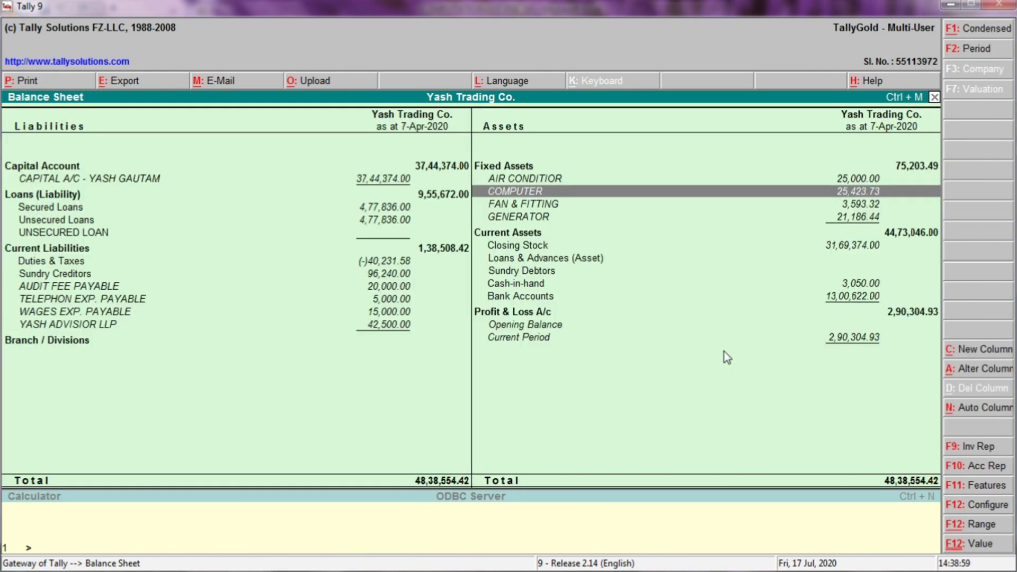
- Drill down from FAN & FITTING to its purchase journal voucher and return to the Balance Sheet without altering it
key("Down")
key("Return")
key("Return")
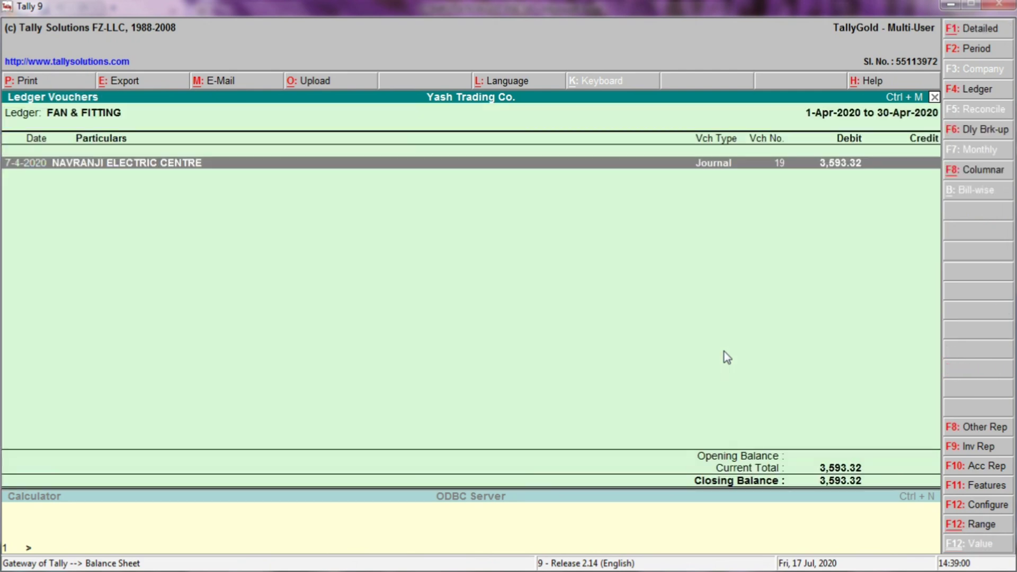
key("Return")
key("Escape")
key("y")
key("Escape")
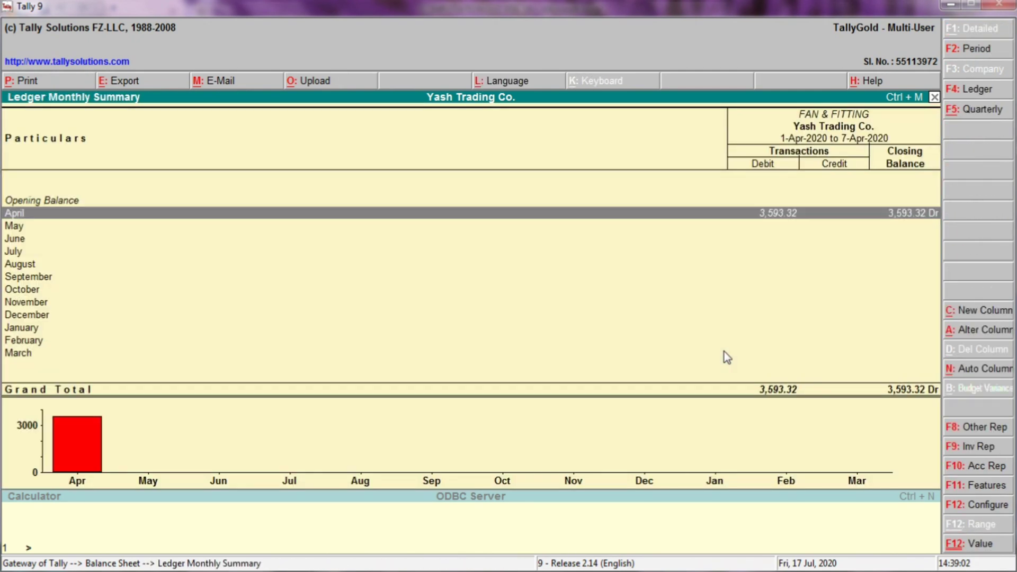
key("Escape")
- Drill down from GENERATOR to its purchase journal voucher, leave it unaltered, and back out to the Gateway of Tally
key("Down")
key("Return")
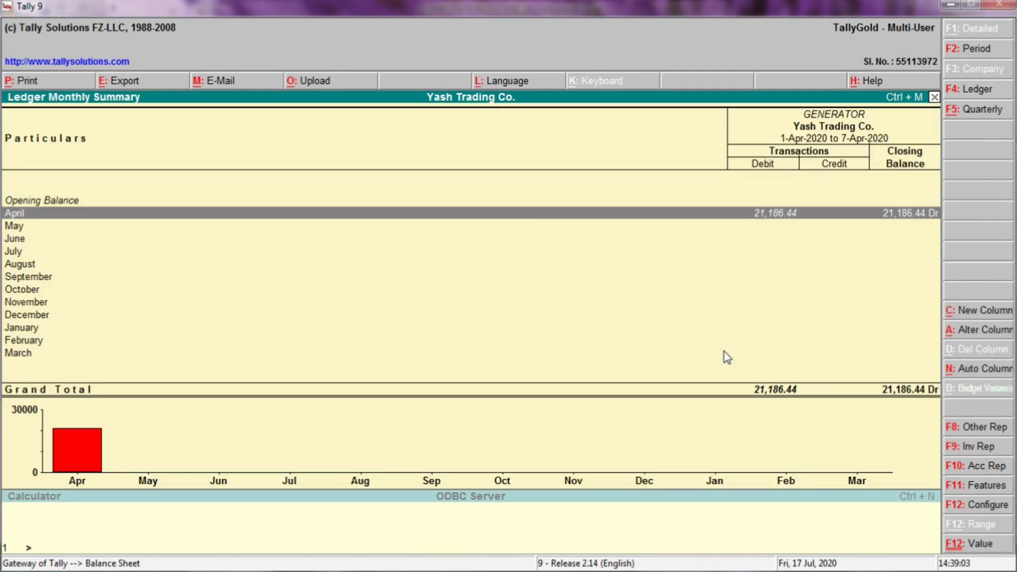
key("Return")
key("Return")
key("Escape")
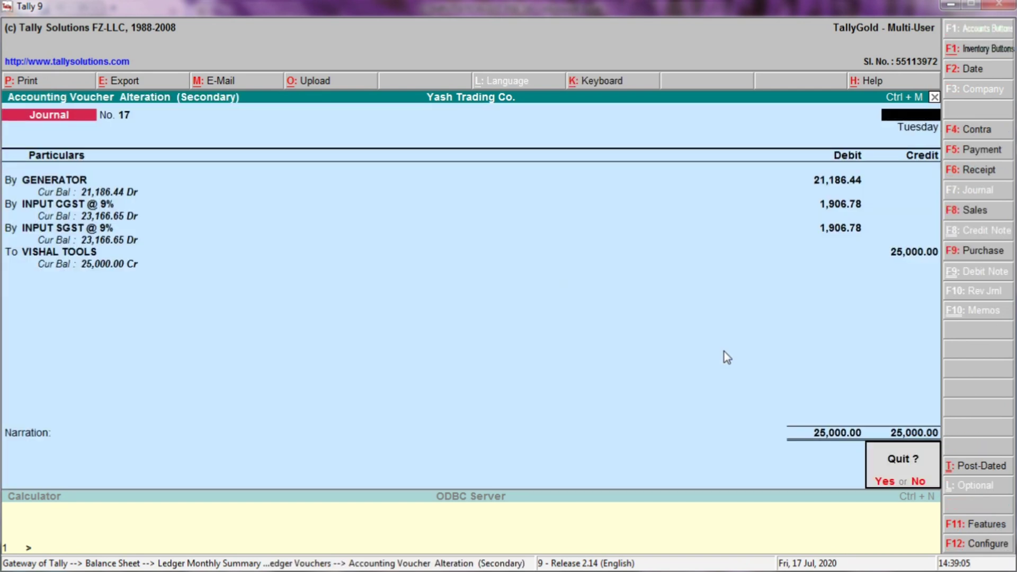
key("y")
key("Escape")
key("Escape")
key("Escape")
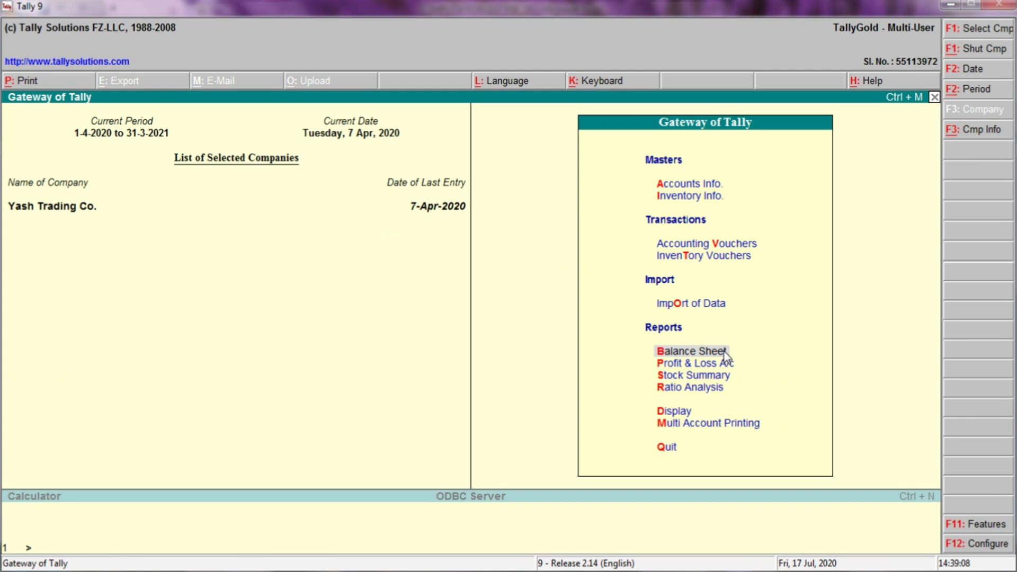
- Reopen the Balance Sheet and go through the Fixed Assets entries from AIR CONDITIOR down to GENERATOR
key("Return")
key("Right")
key("Down")
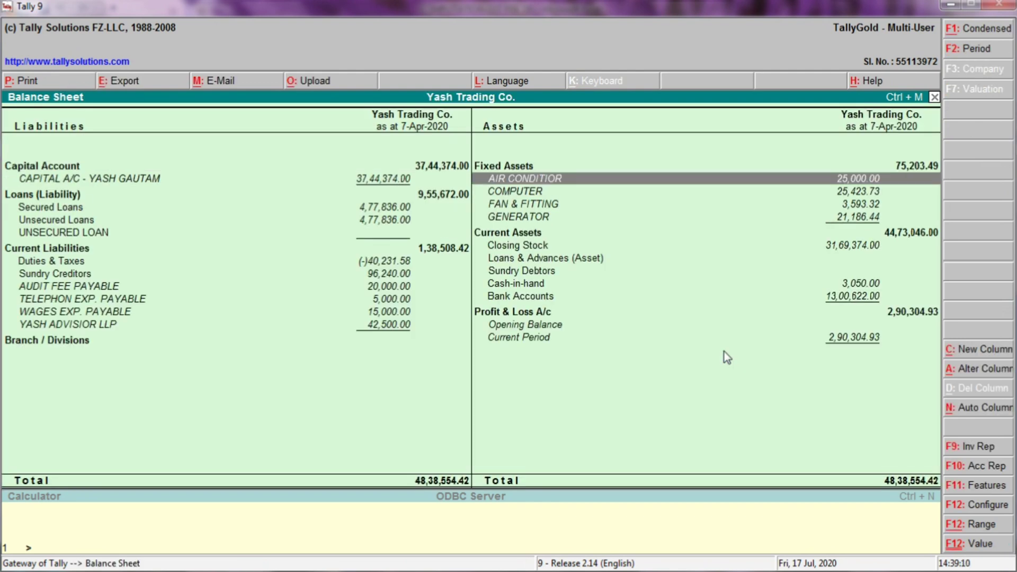
key("Down")
key("Down")
key("Down")
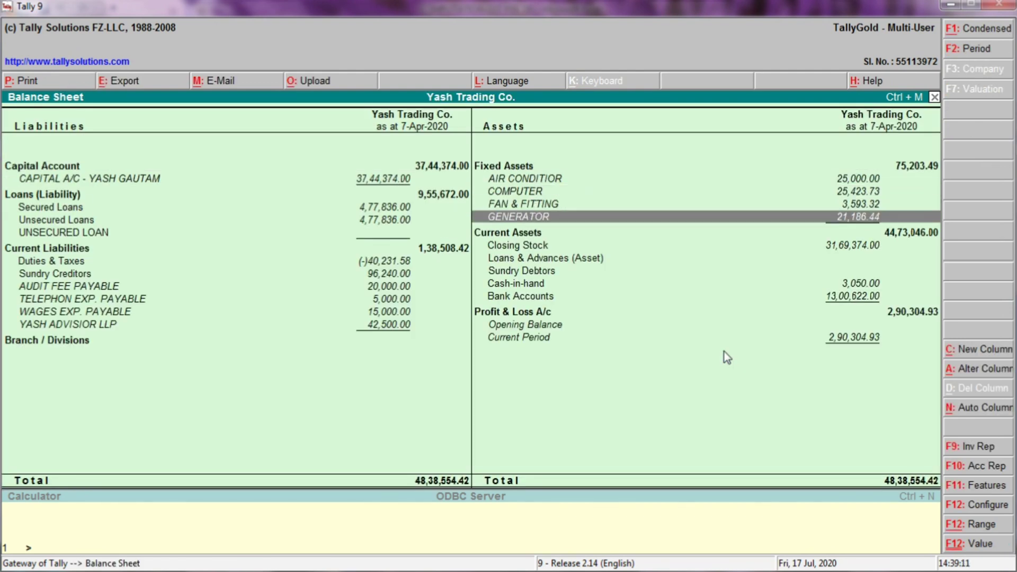